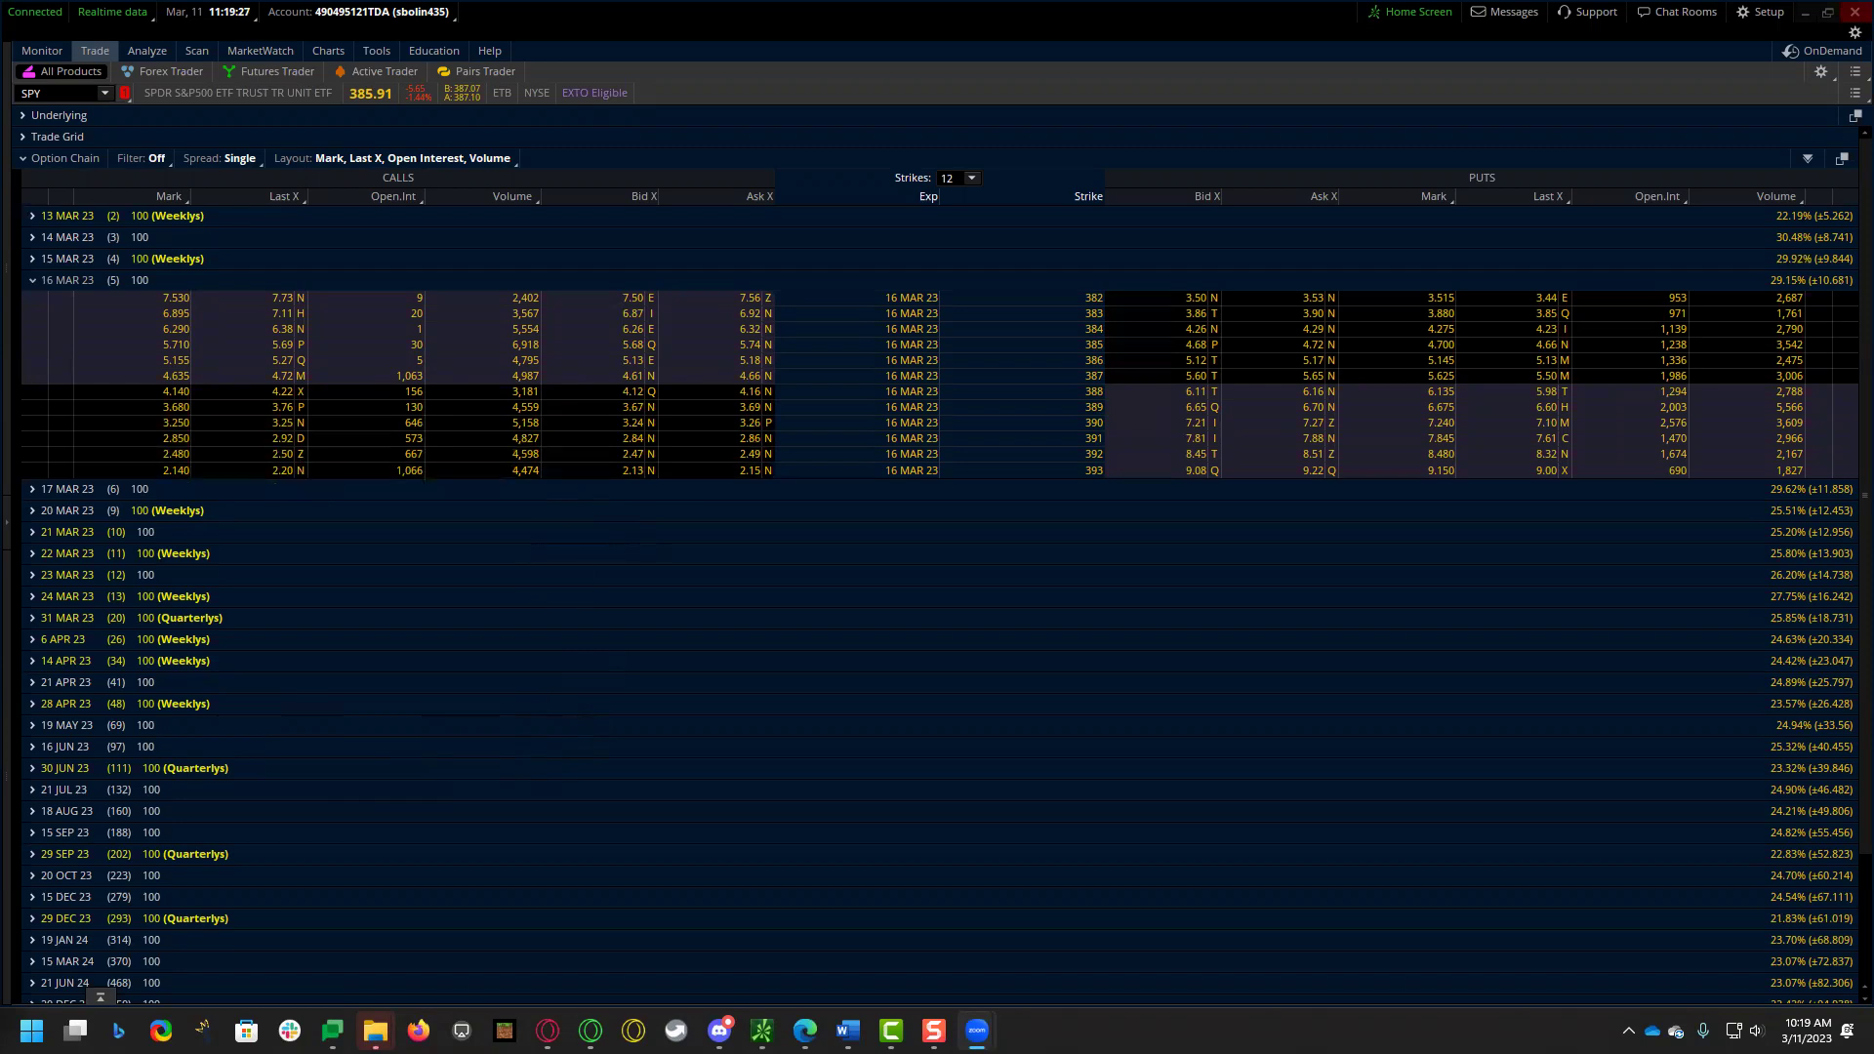
- Examine the SPY 16 MAR 23 calls, comparing the in-the-money strikes from 382 with the out-of-the-money strikes up to 393
{"action": "left_click", "coordinate": [537, 718]}
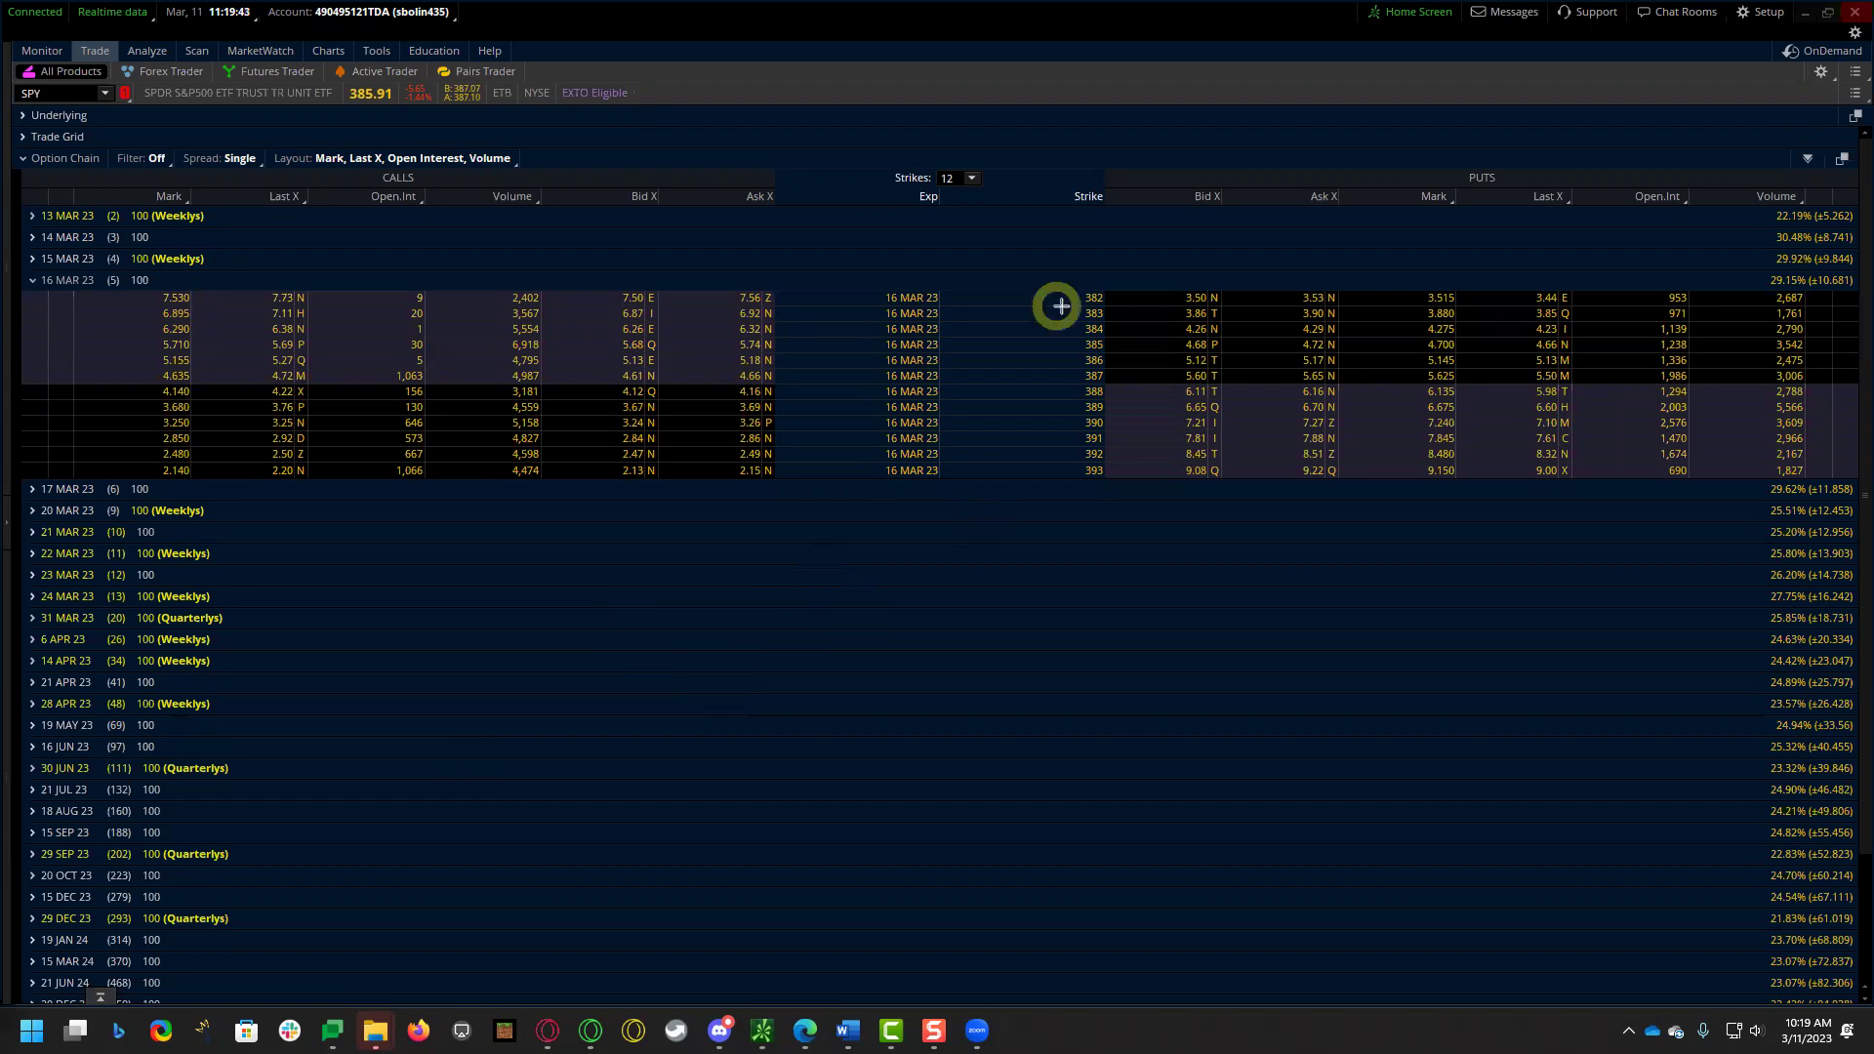
{"action": "left_click_drag", "start_coordinate": [1104, 290], "coordinate": [806, 336]}
{"action": "left_click_drag", "start_coordinate": [660, 352], "coordinate": [113, 349]}
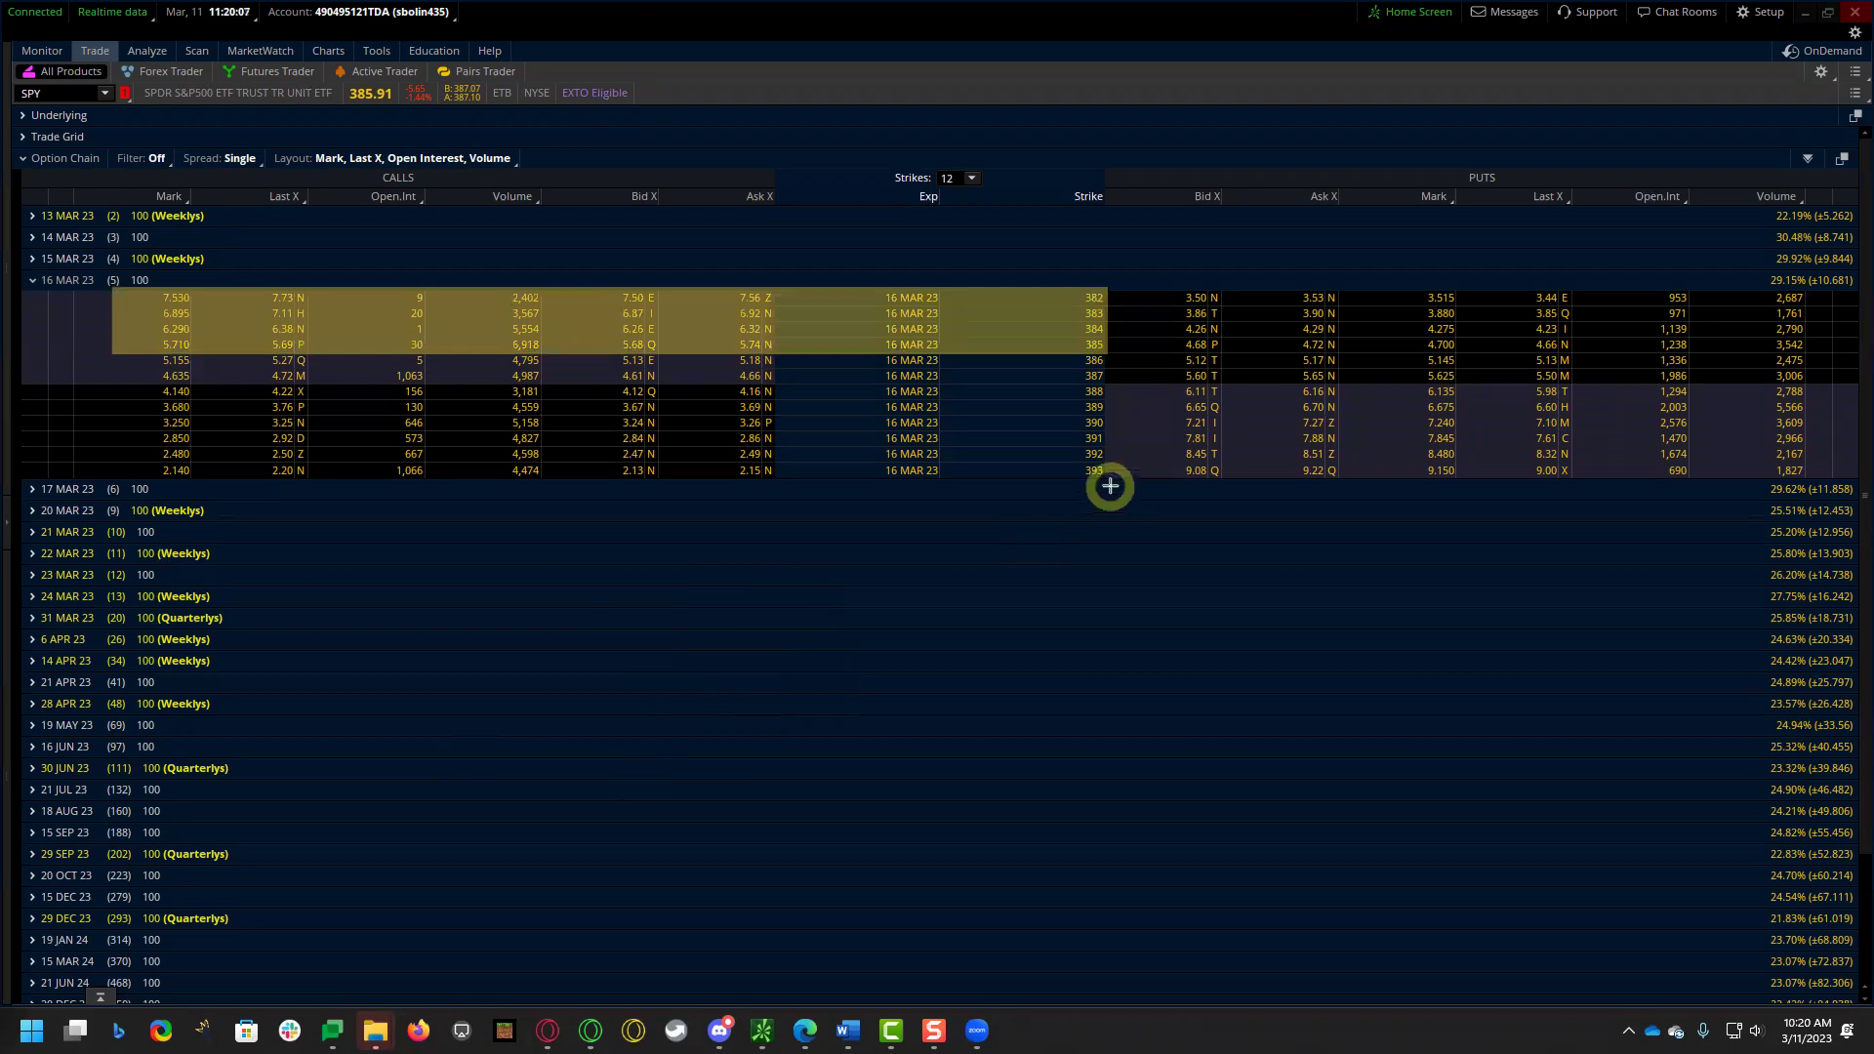
{"action": "left_click_drag", "start_coordinate": [612, 458], "coordinate": [134, 430]}
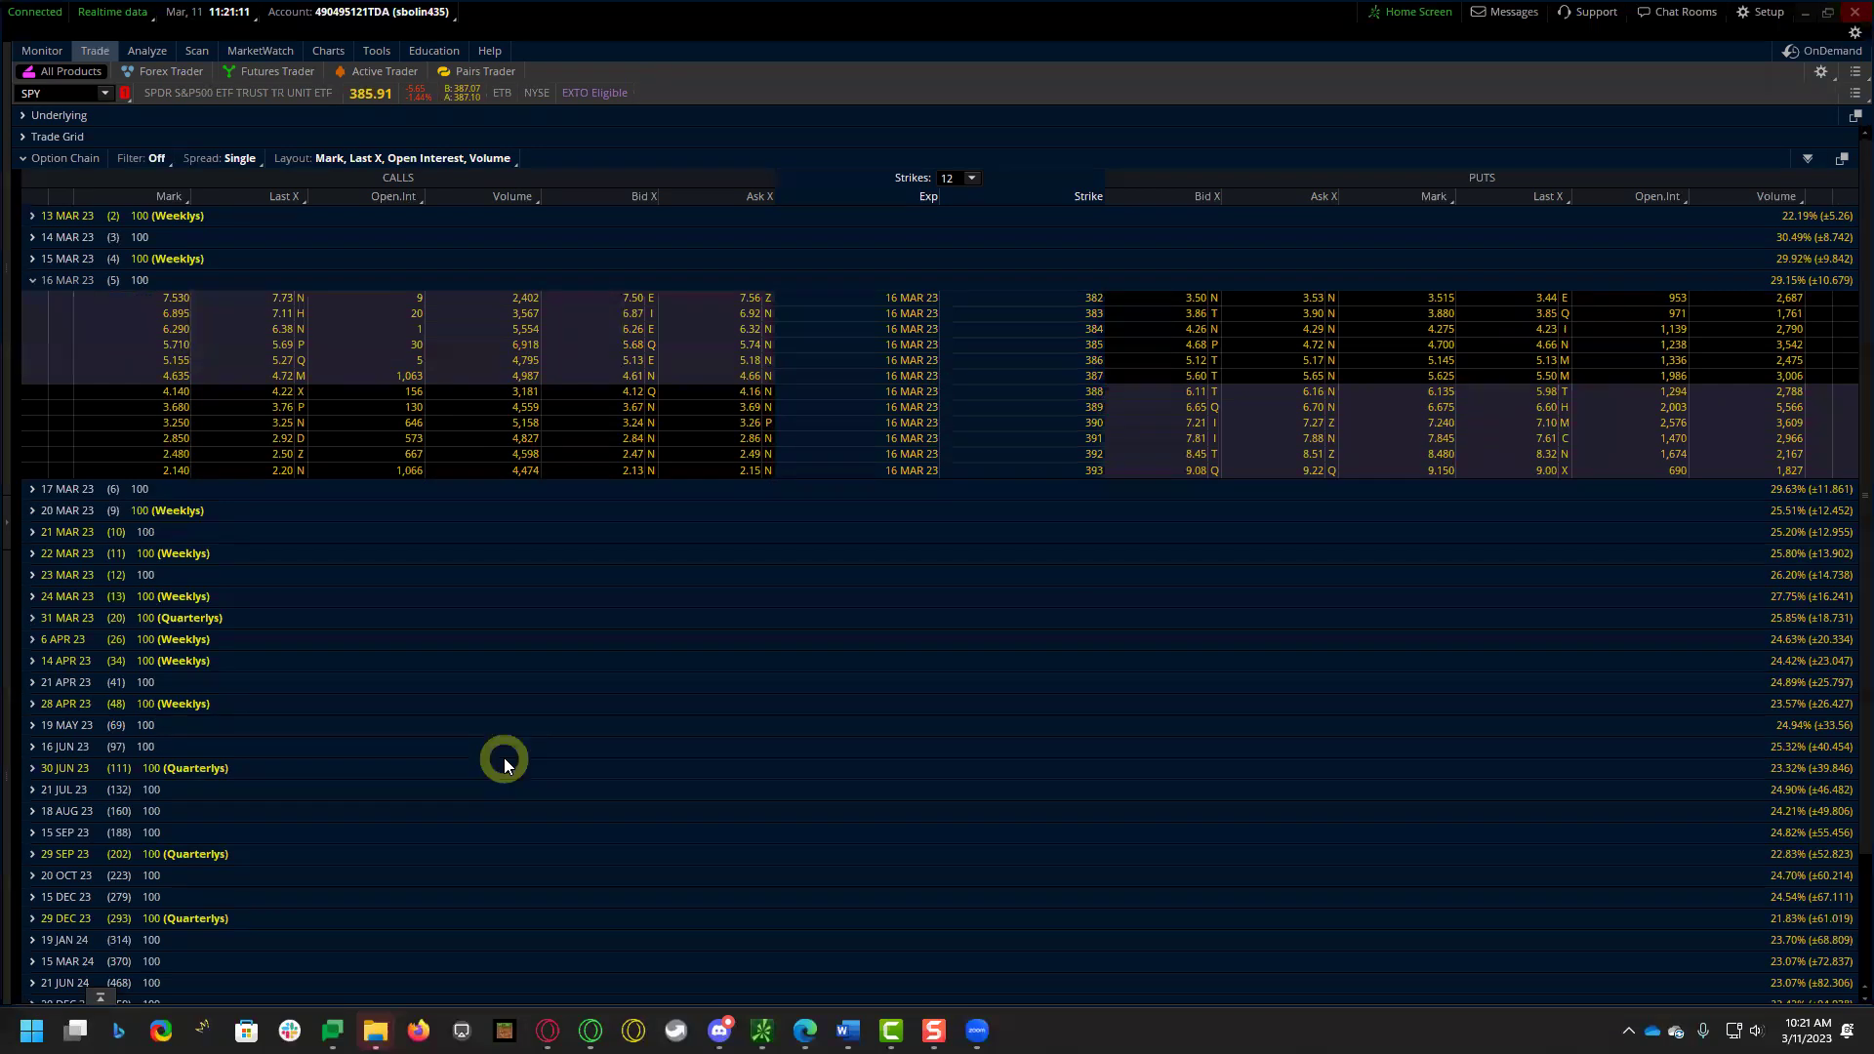
- Open the SPY 7-day 5-minute chart and zoom in on the 3/9/23 trading session
{"action": "left_click", "coordinate": [360, 181]}
{"action": "left_click", "coordinate": [320, 50]}
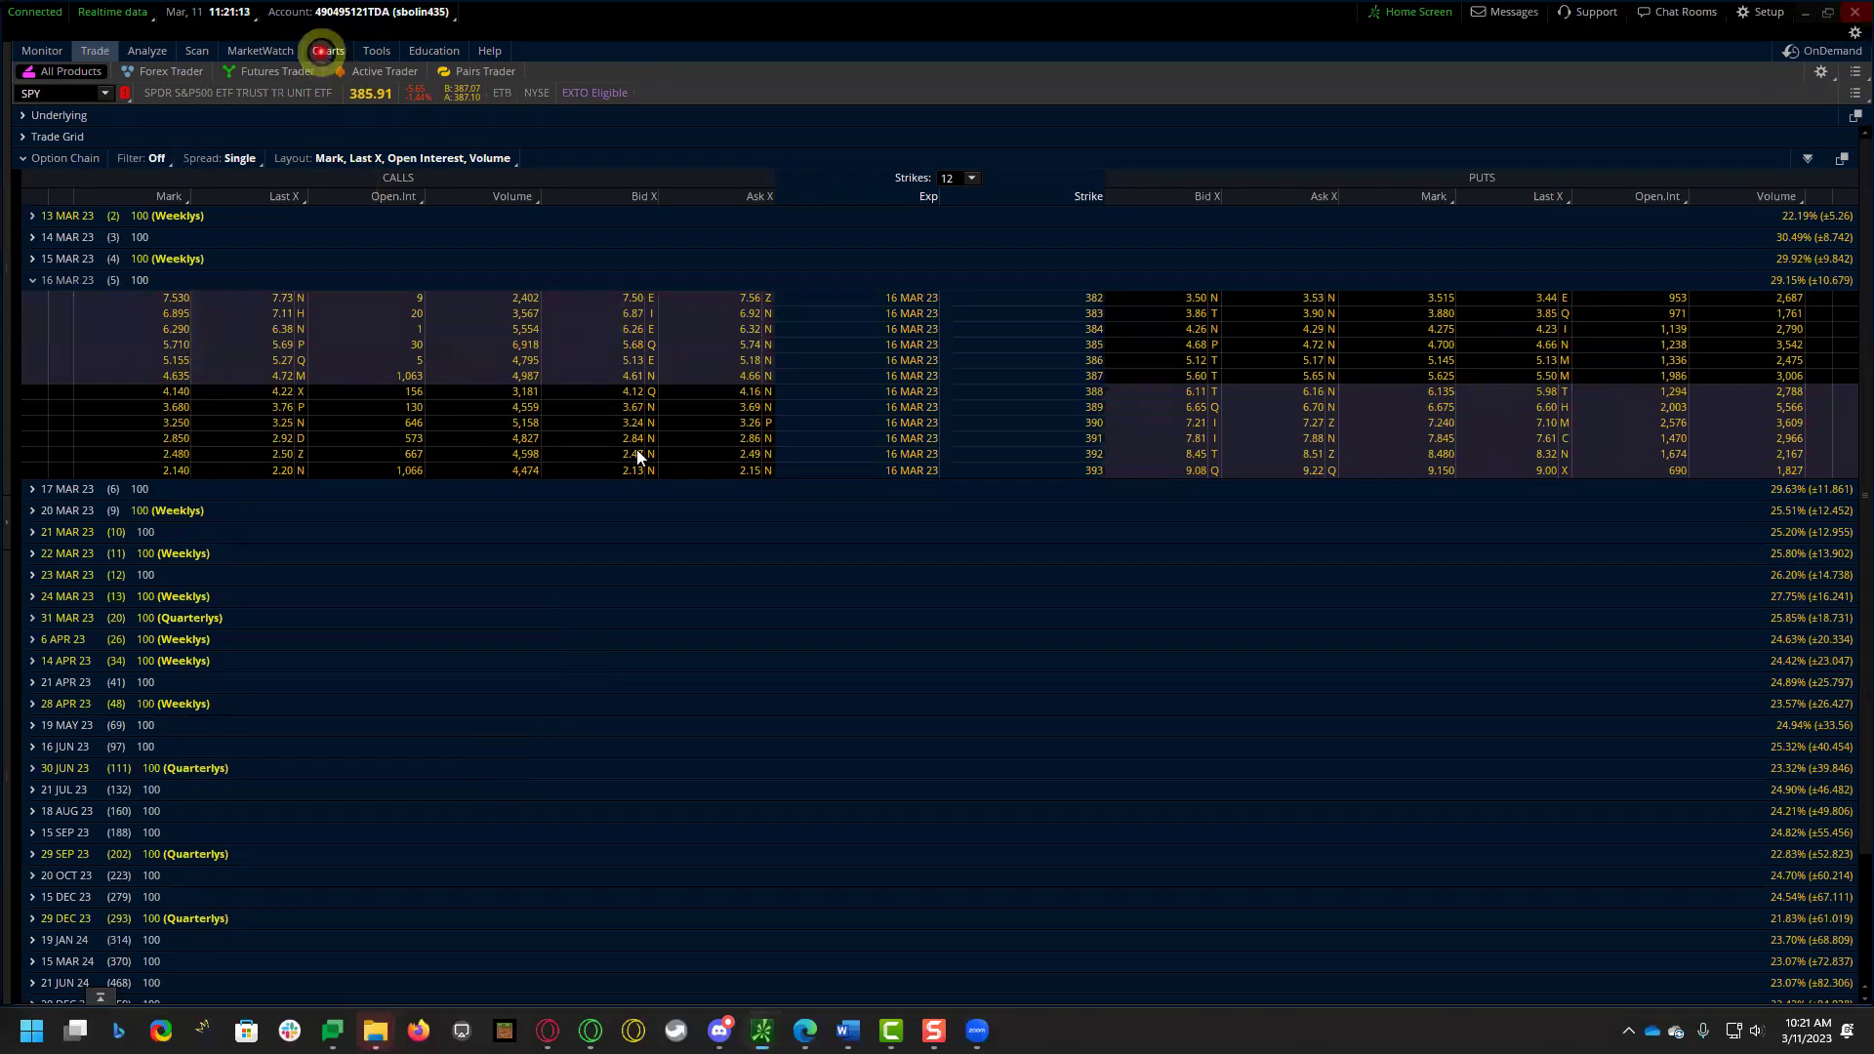
{"action": "left_click", "coordinate": [787, 568]}
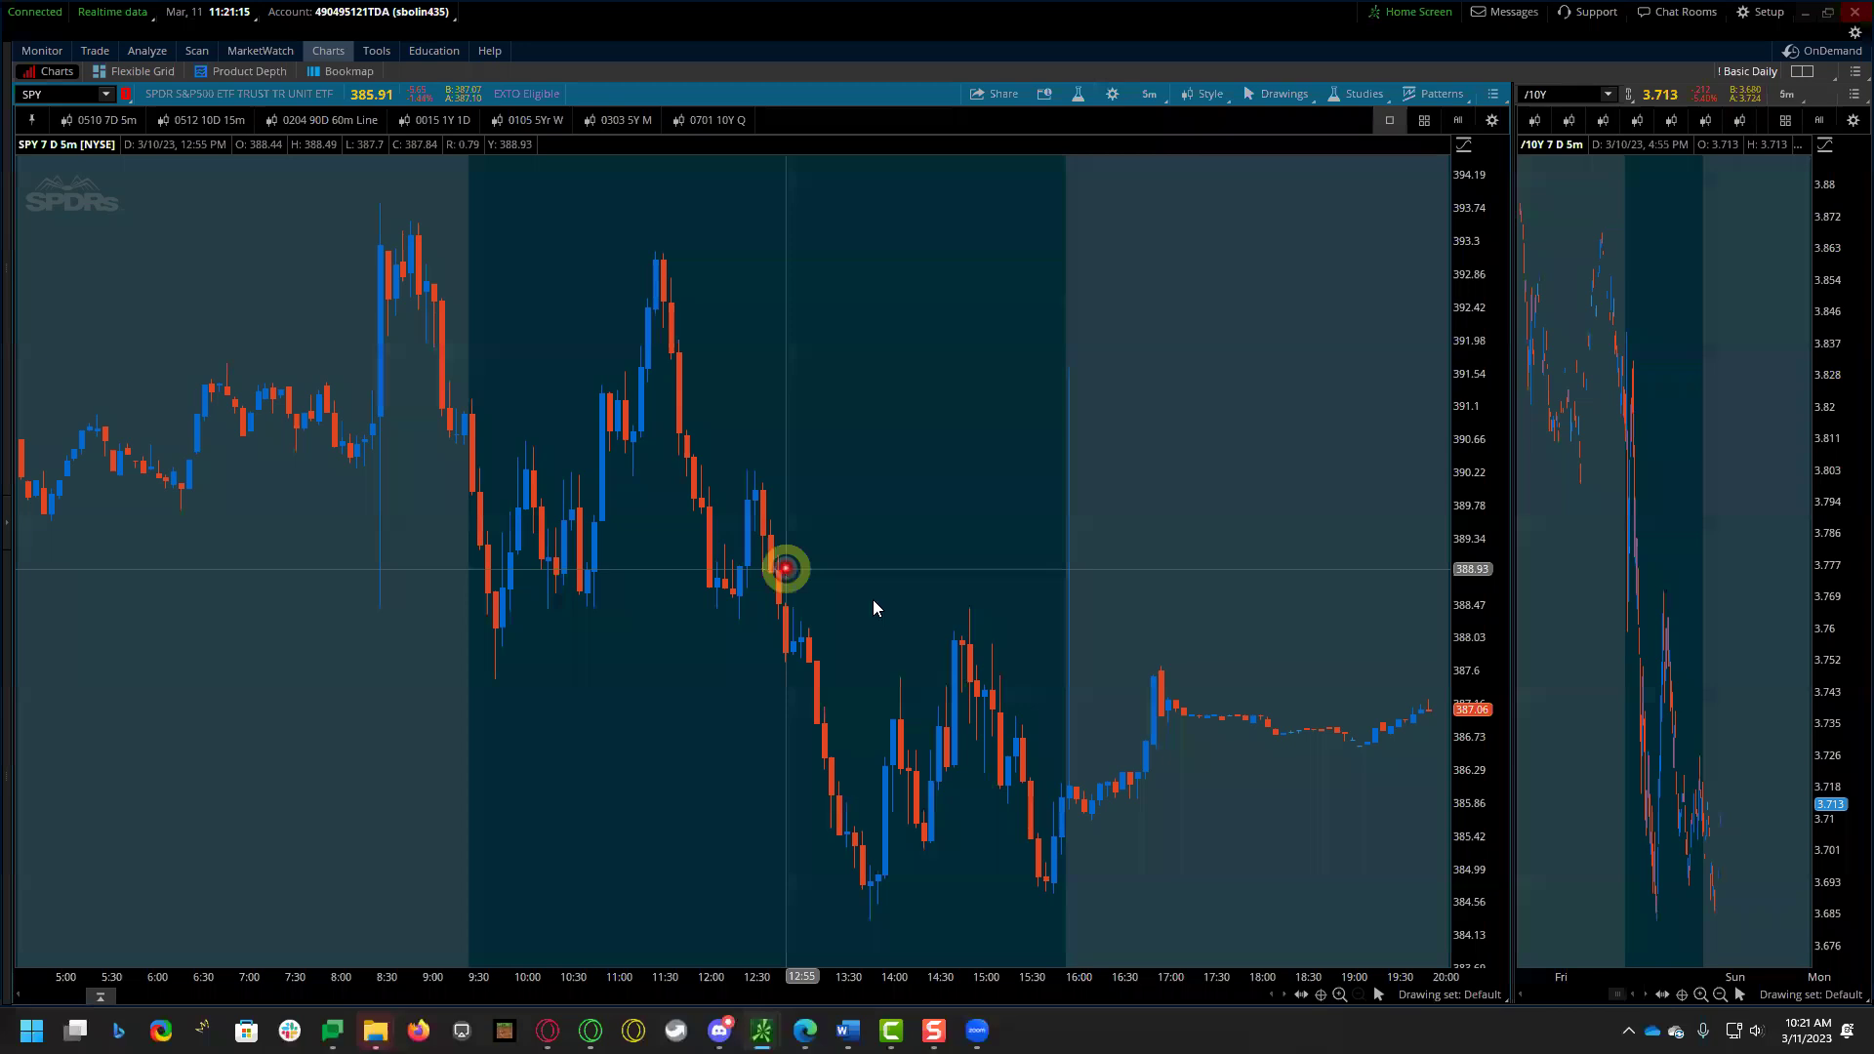
{"action": "left_click", "coordinate": [869, 625]}
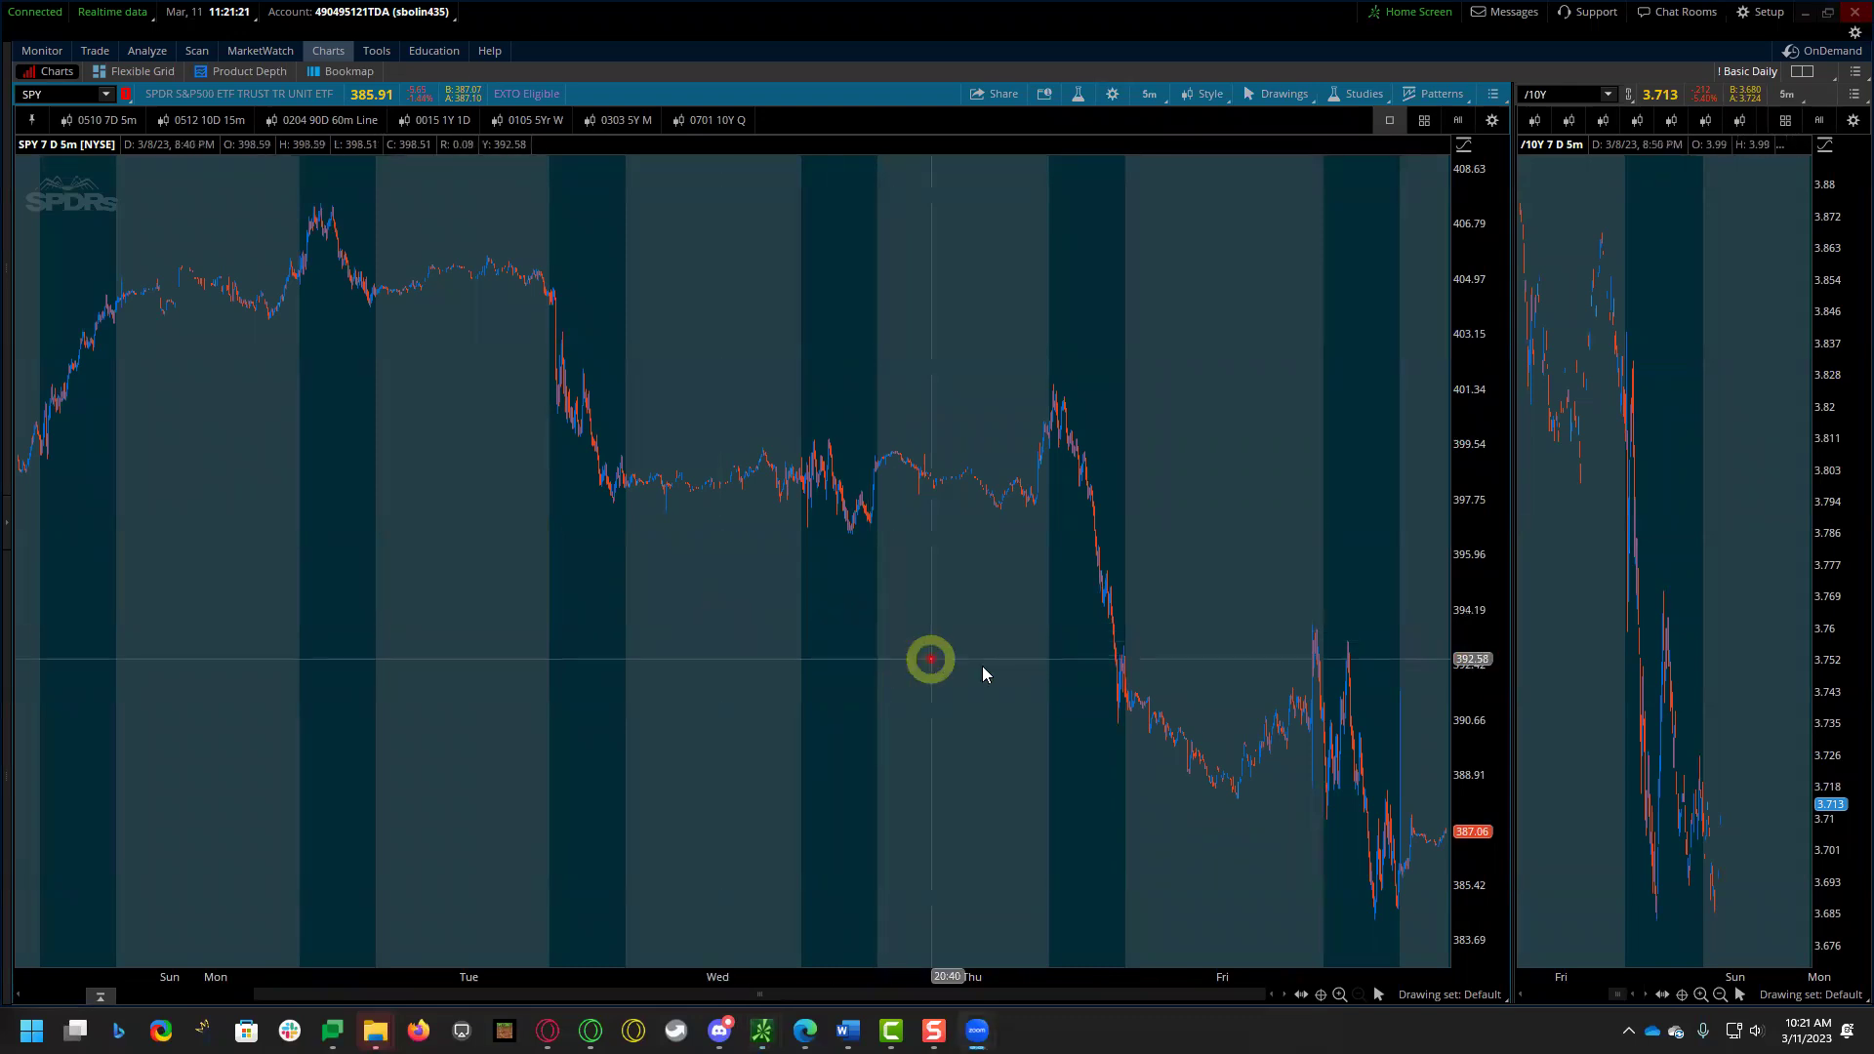
{"action": "left_click_drag", "start_coordinate": [977, 671], "coordinate": [1264, 713]}
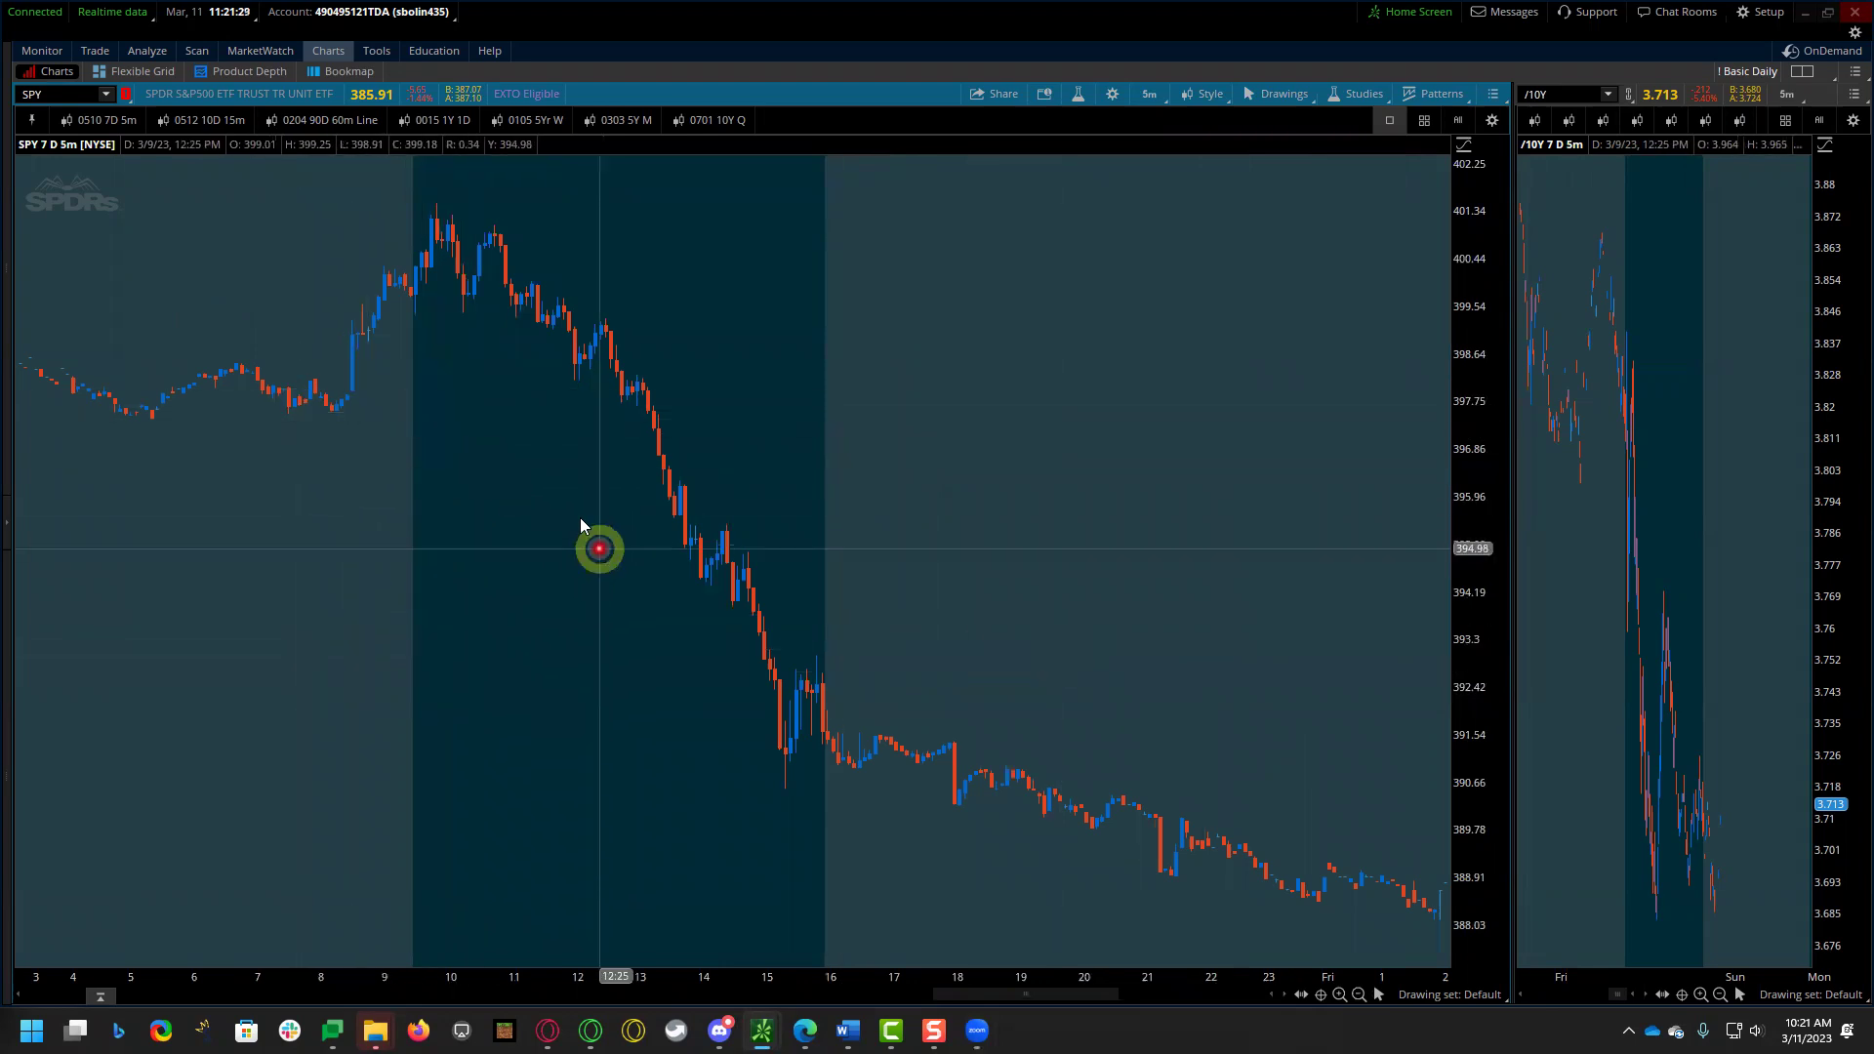
{"action": "scroll", "coordinate": [741, 663], "scroll_direction": "up", "scroll_amount": 1}
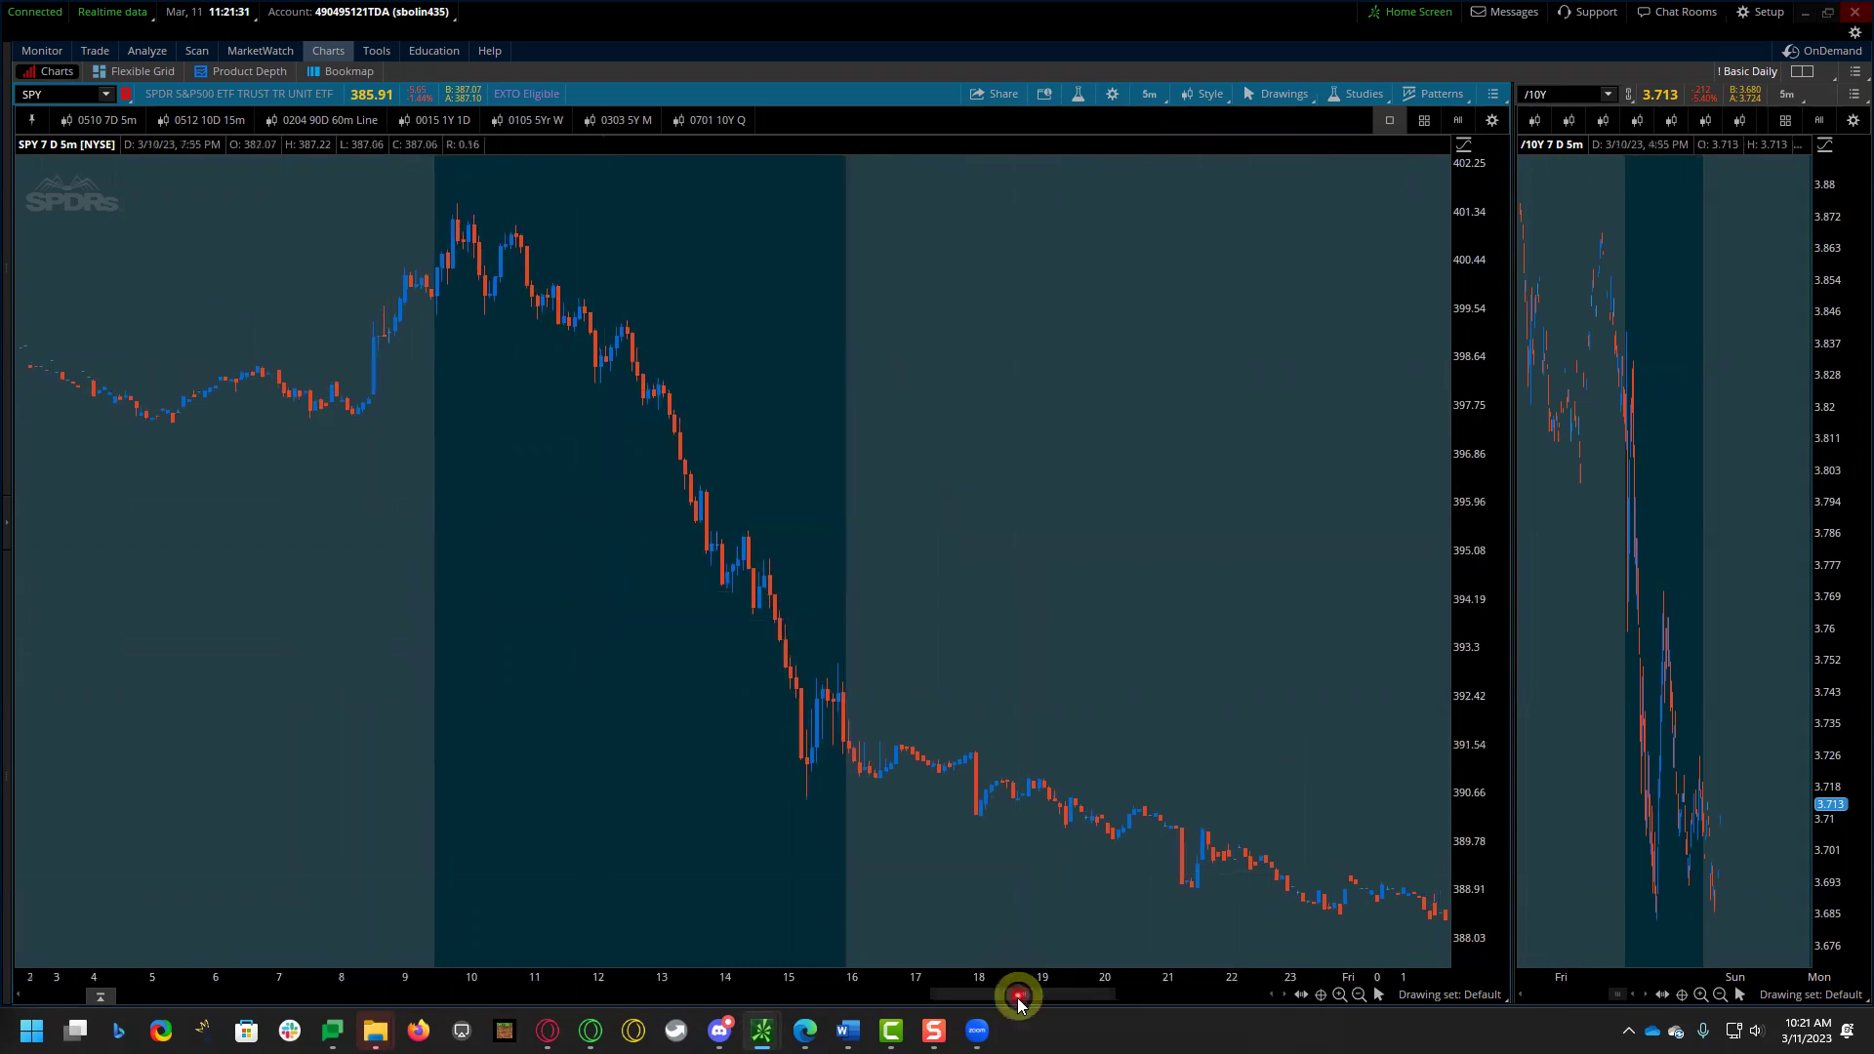
- Examine SPY's overnight price movement between the Wednesday close and the Thursday 3/9/23 morning session
{"action": "left_click_drag", "start_coordinate": [1018, 995], "coordinate": [918, 995]}
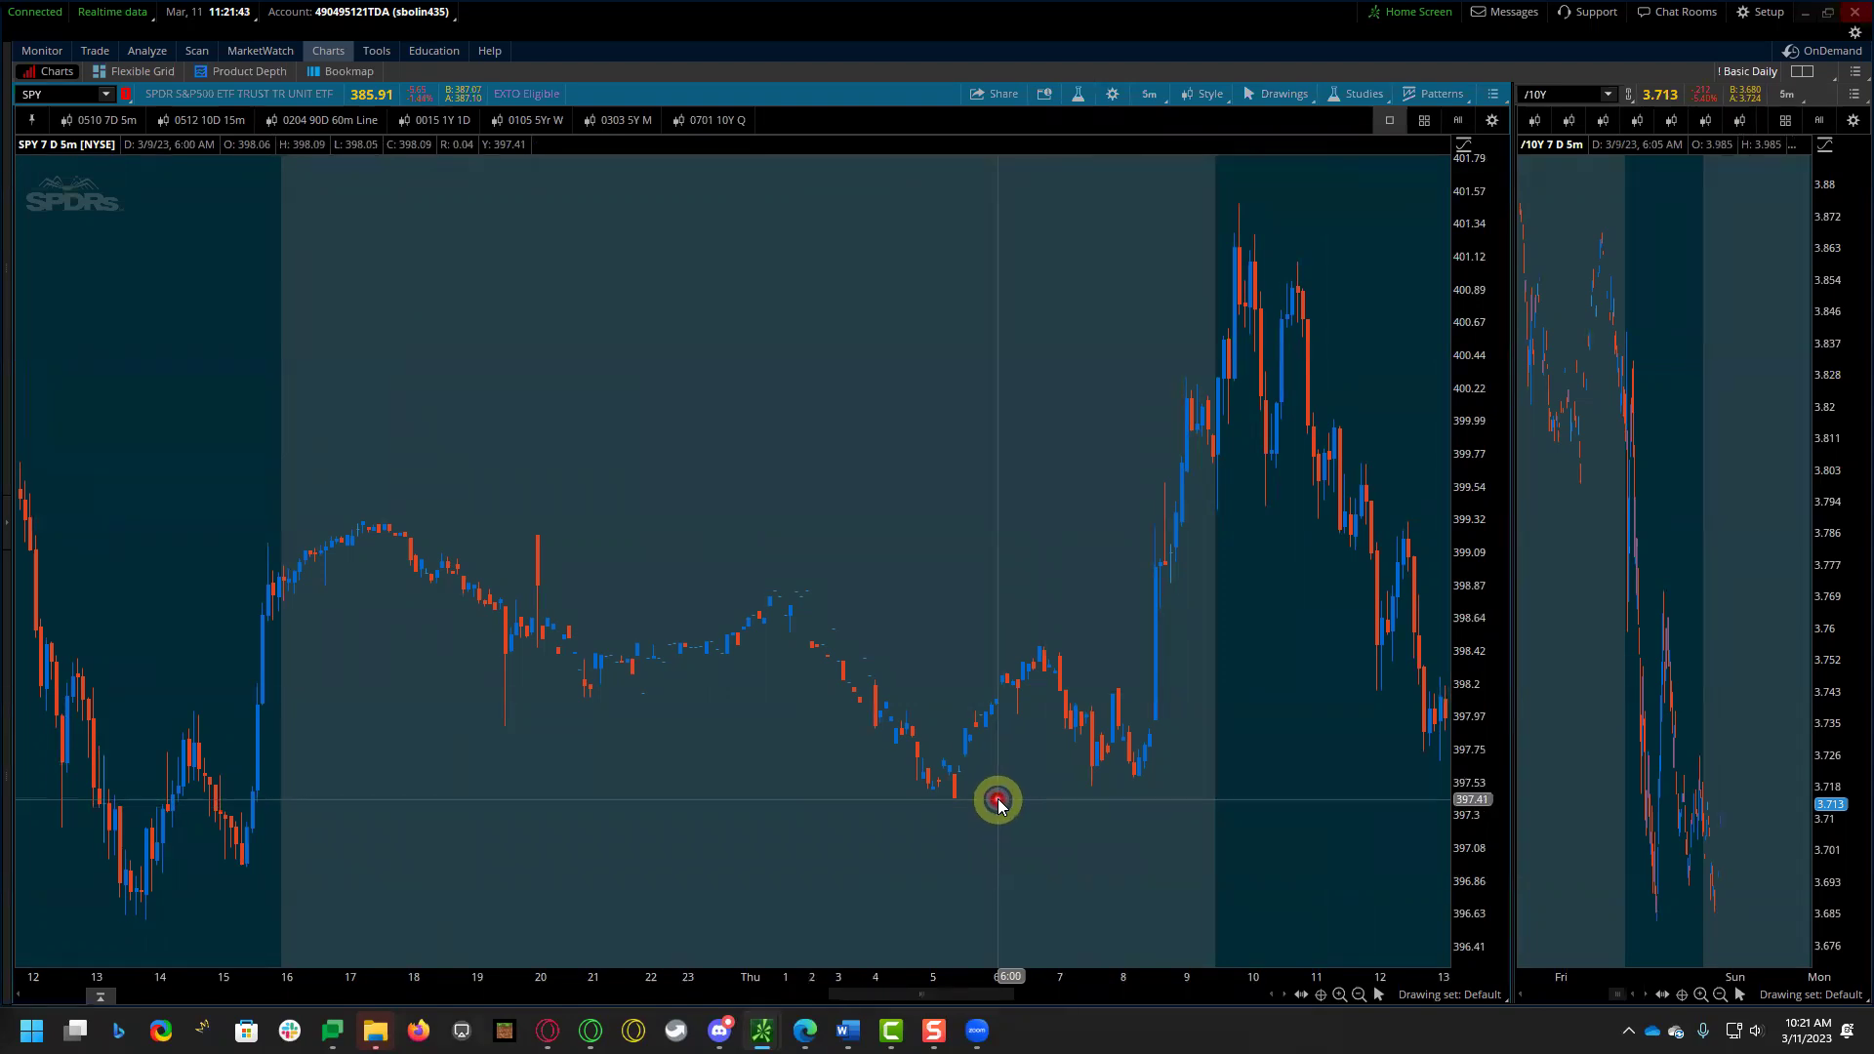
{"action": "scroll", "coordinate": [997, 801], "scroll_direction": "down", "scroll_amount": 1}
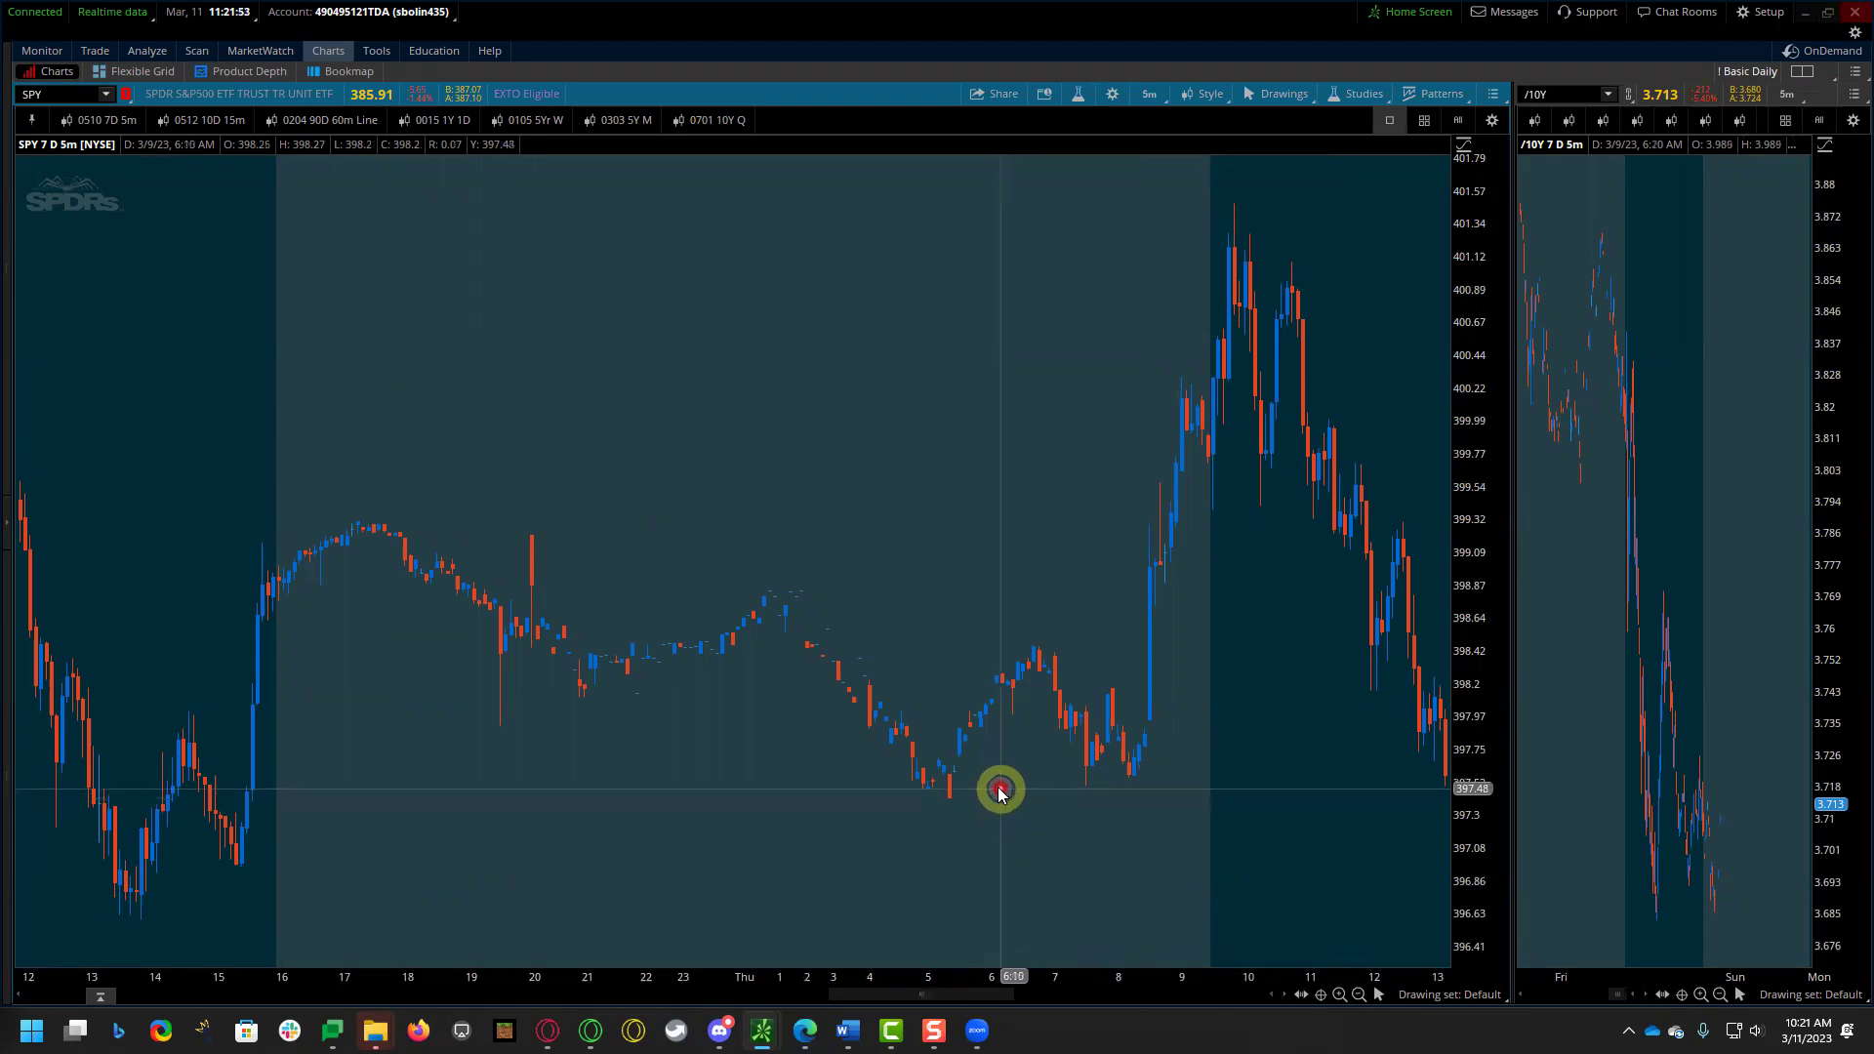
{"action": "scroll", "coordinate": [1000, 788], "scroll_direction": "down", "scroll_amount": 1}
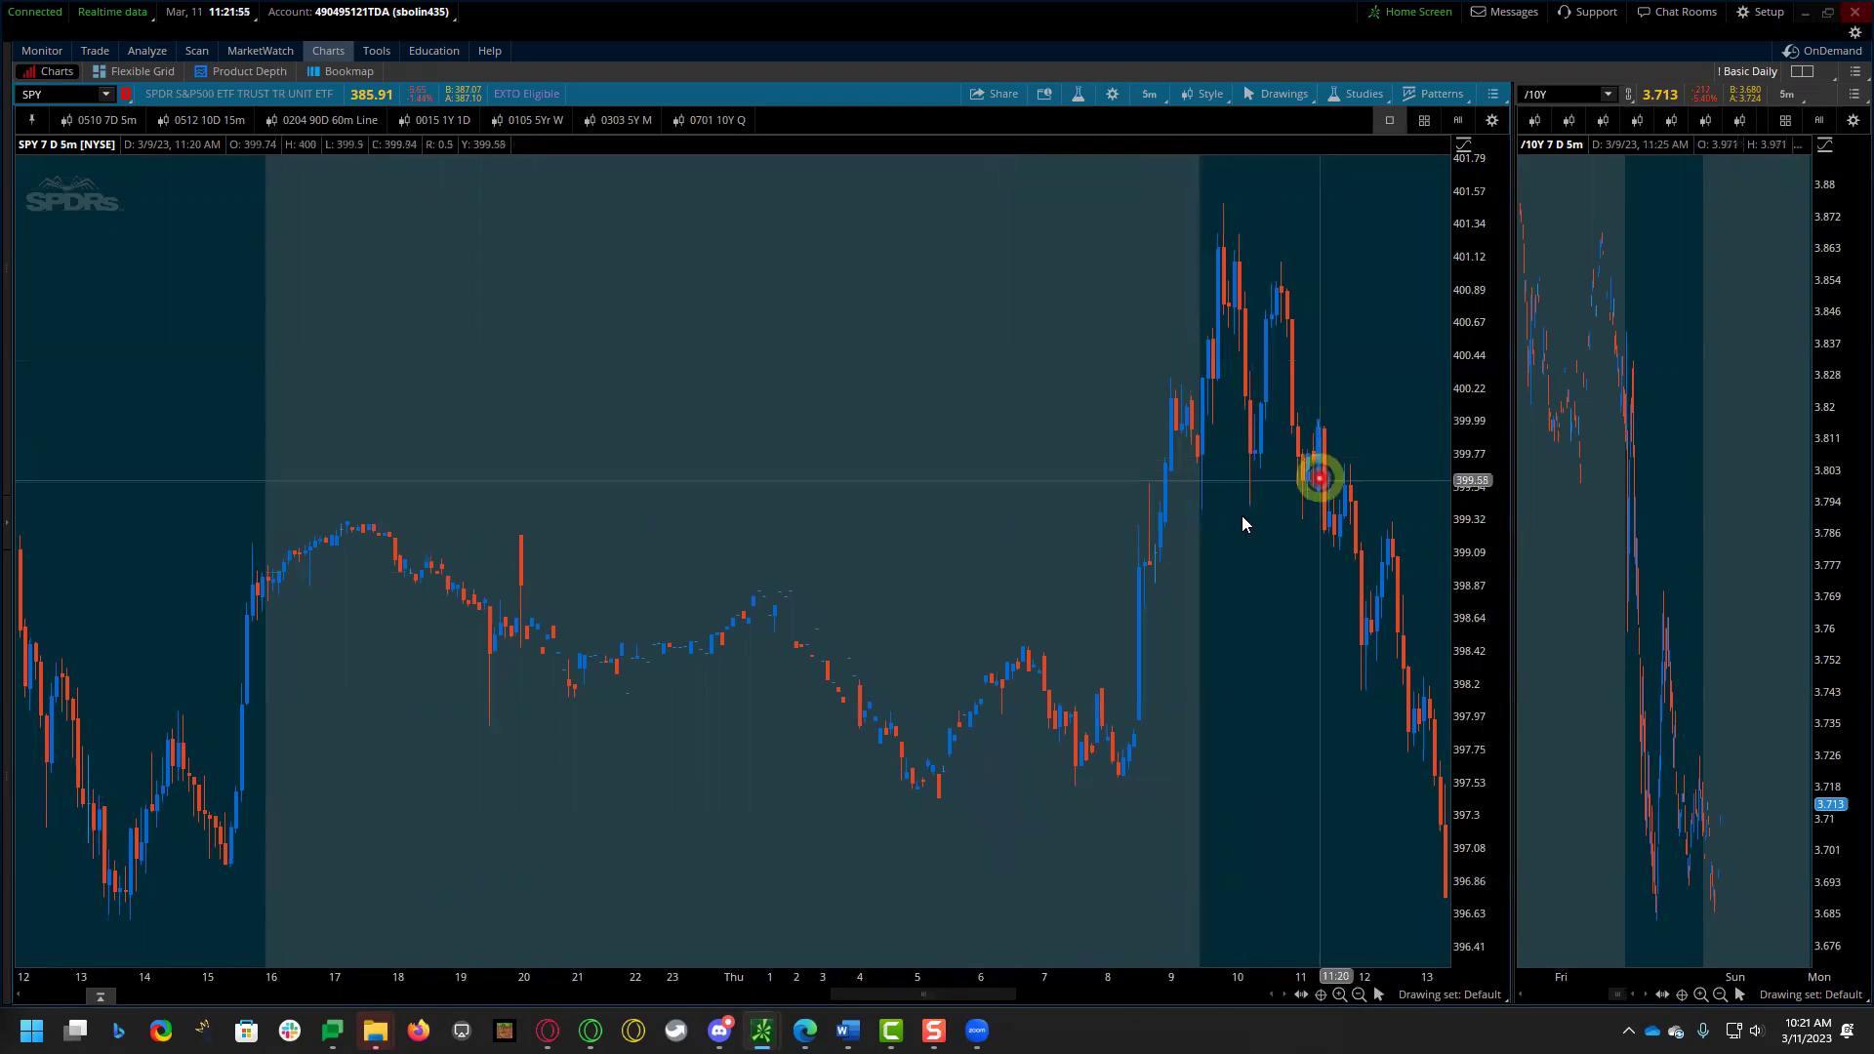
{"action": "scroll", "coordinate": [1241, 517], "scroll_direction": "up", "scroll_amount": 5}
{"action": "scroll", "coordinate": [1241, 517], "scroll_direction": "up", "scroll_amount": 3}
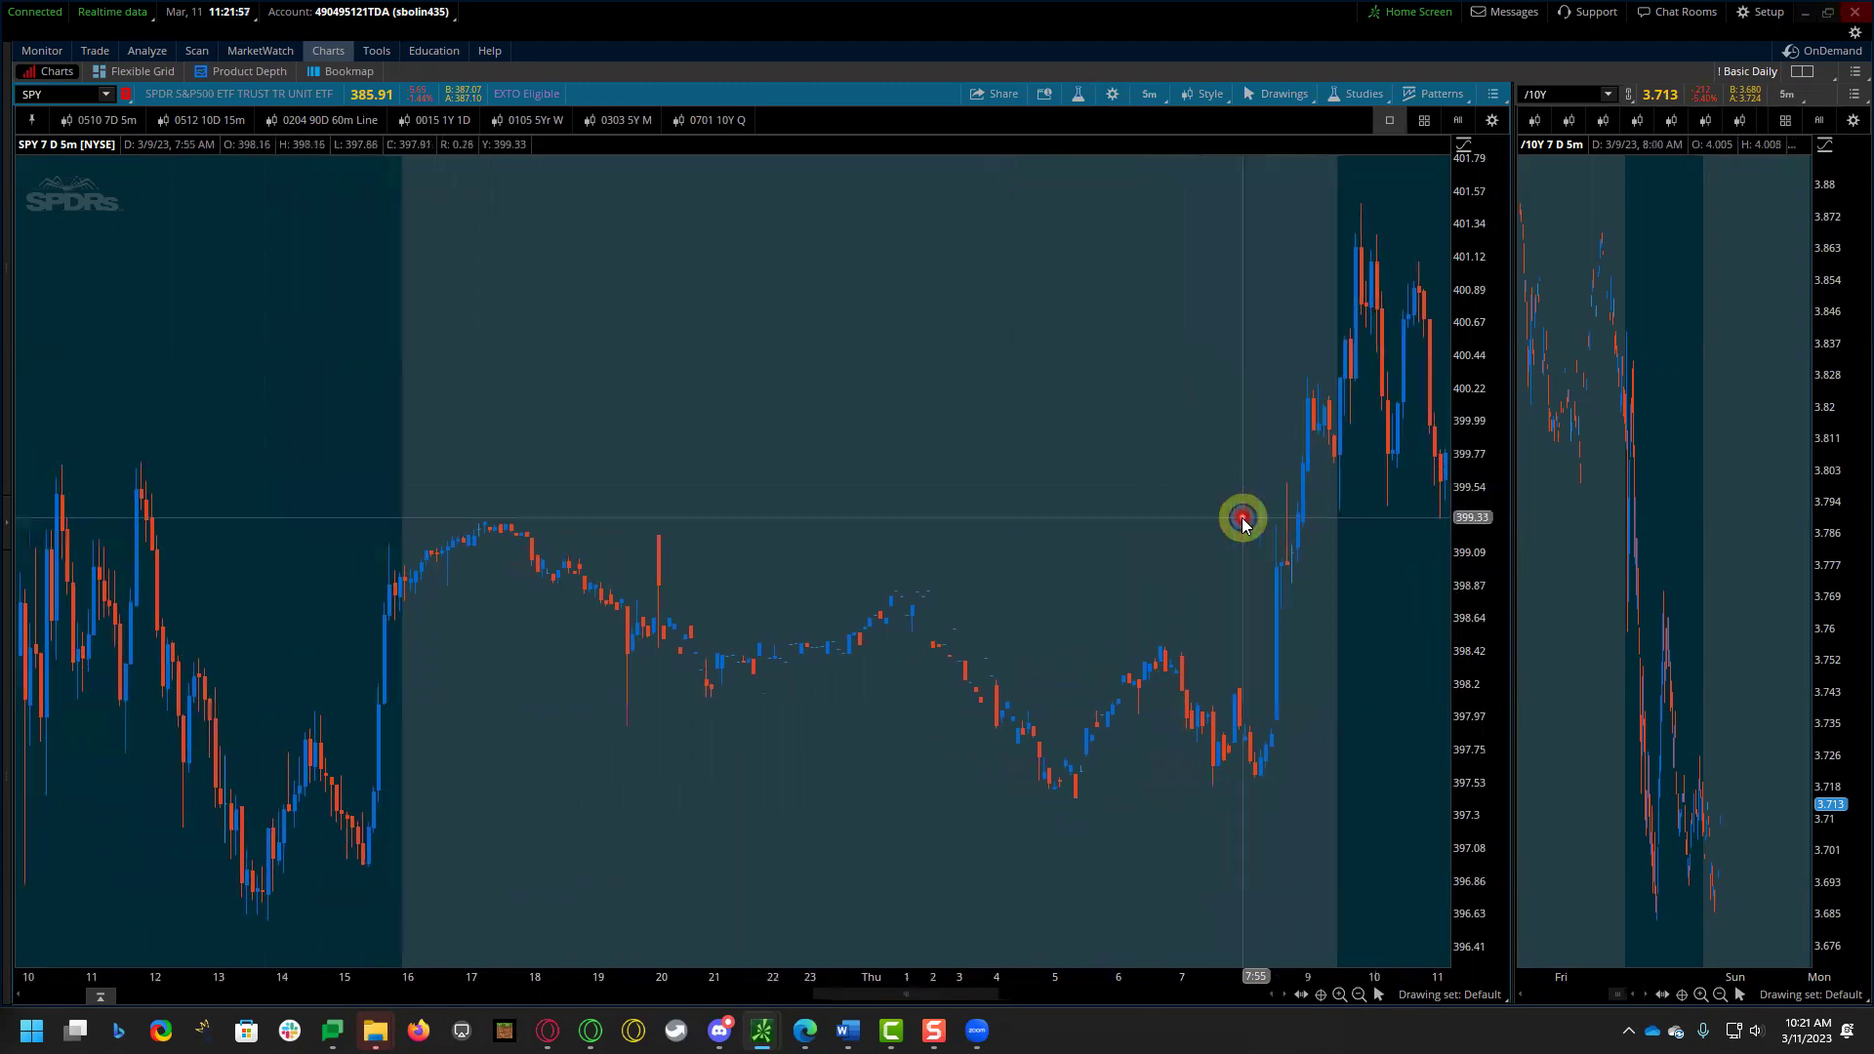
{"action": "scroll", "coordinate": [1234, 537], "scroll_direction": "down", "scroll_amount": 2}
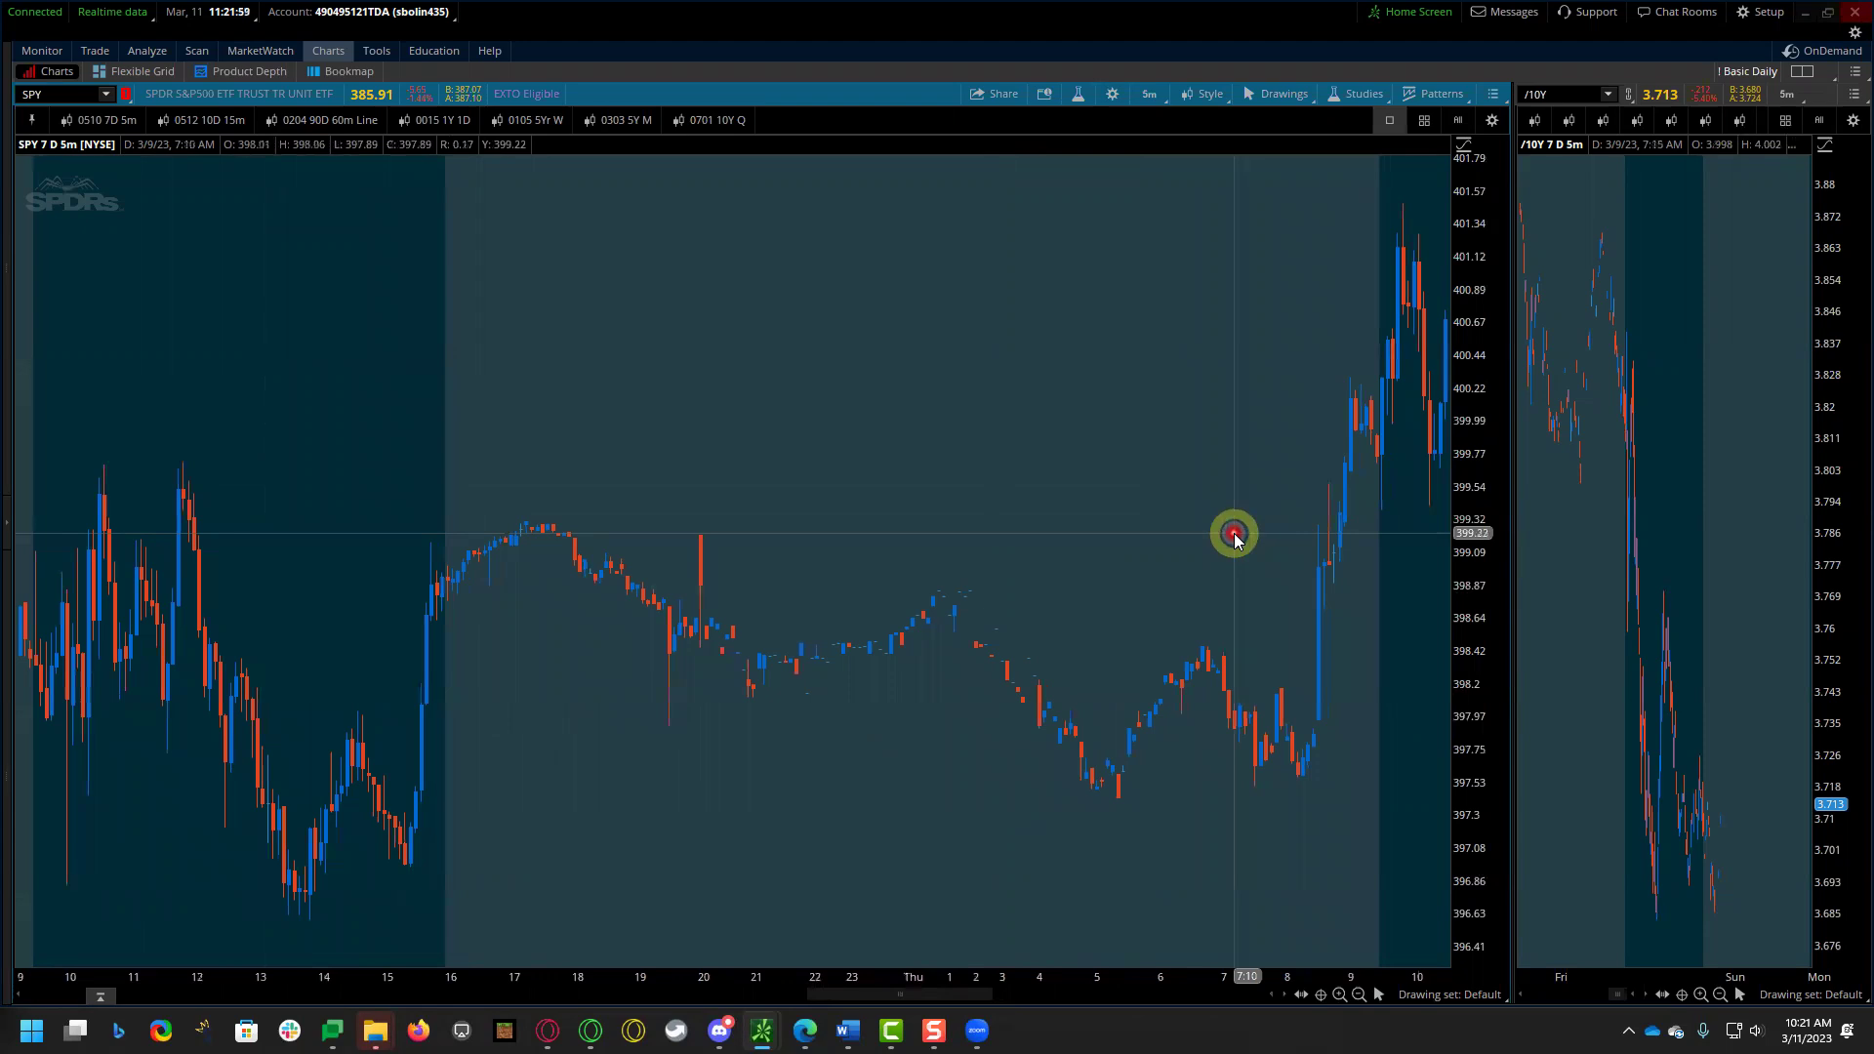
{"action": "scroll", "coordinate": [1235, 537], "scroll_direction": "down", "scroll_amount": 1}
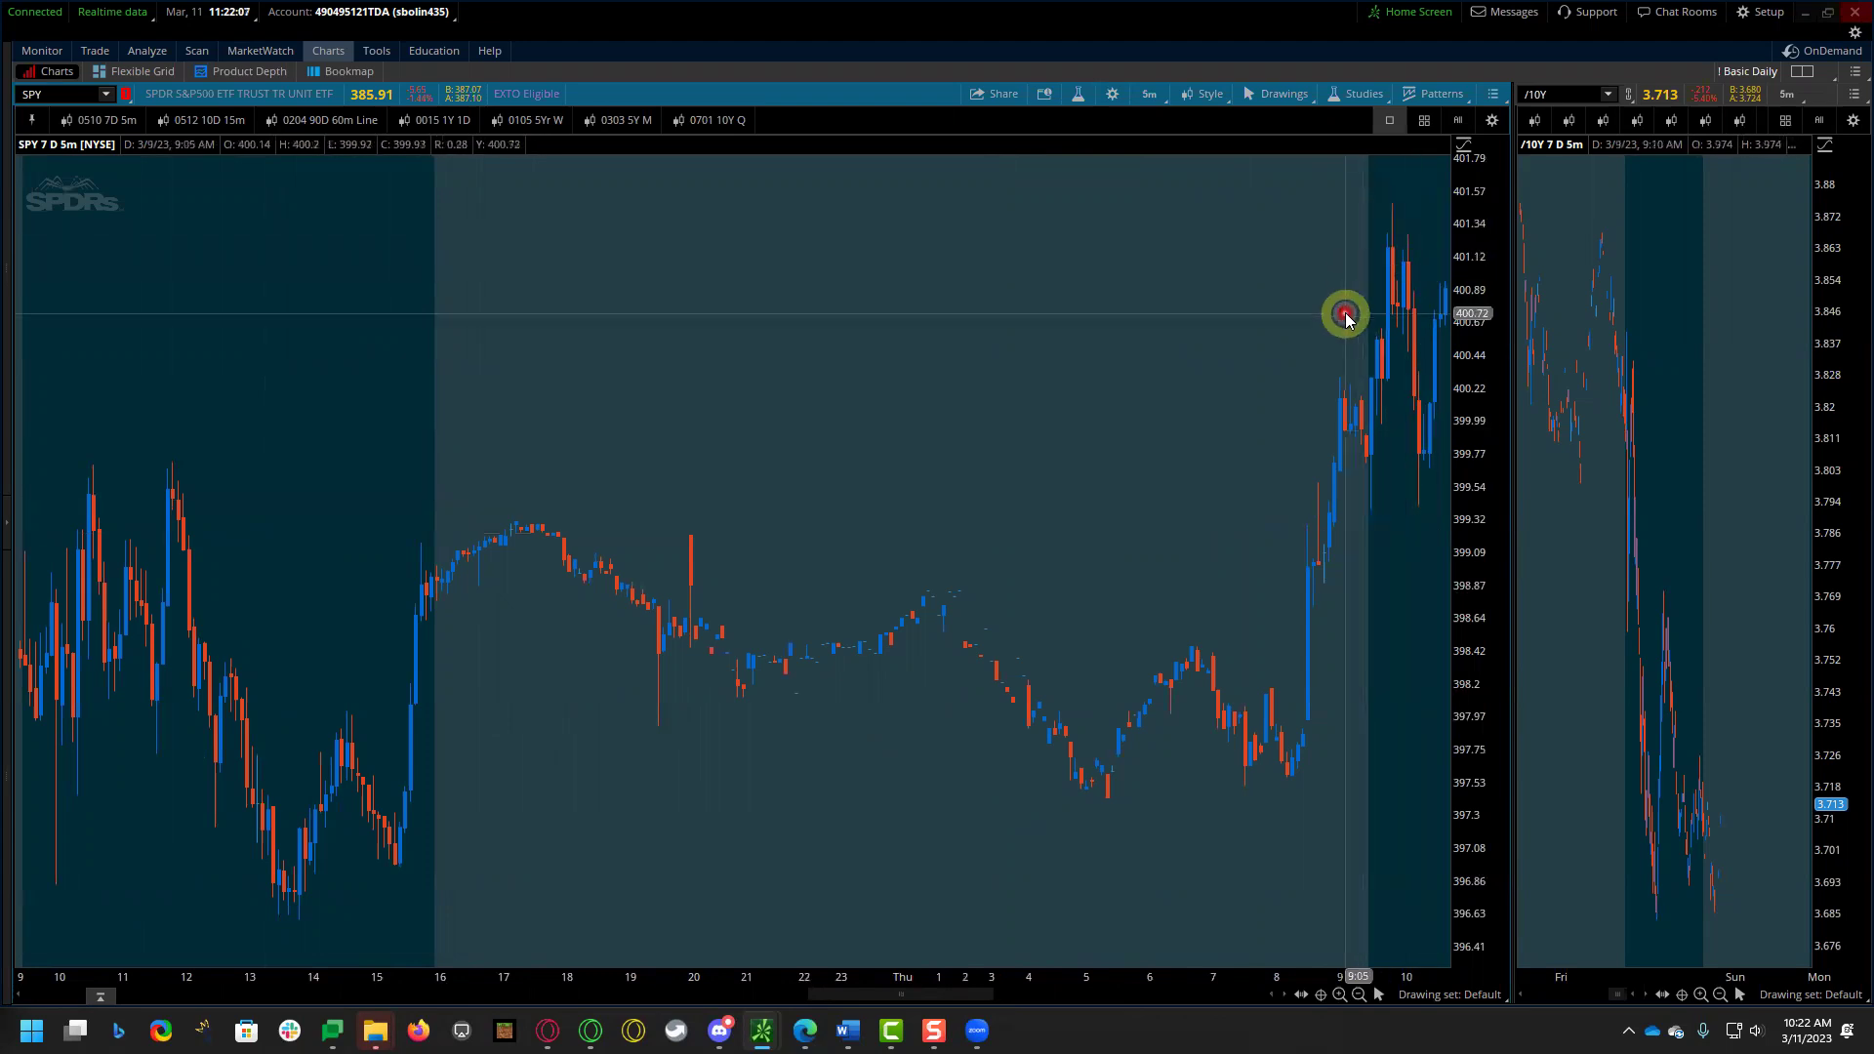
{"action": "scroll", "coordinate": [1341, 332], "scroll_direction": "down", "scroll_amount": 1}
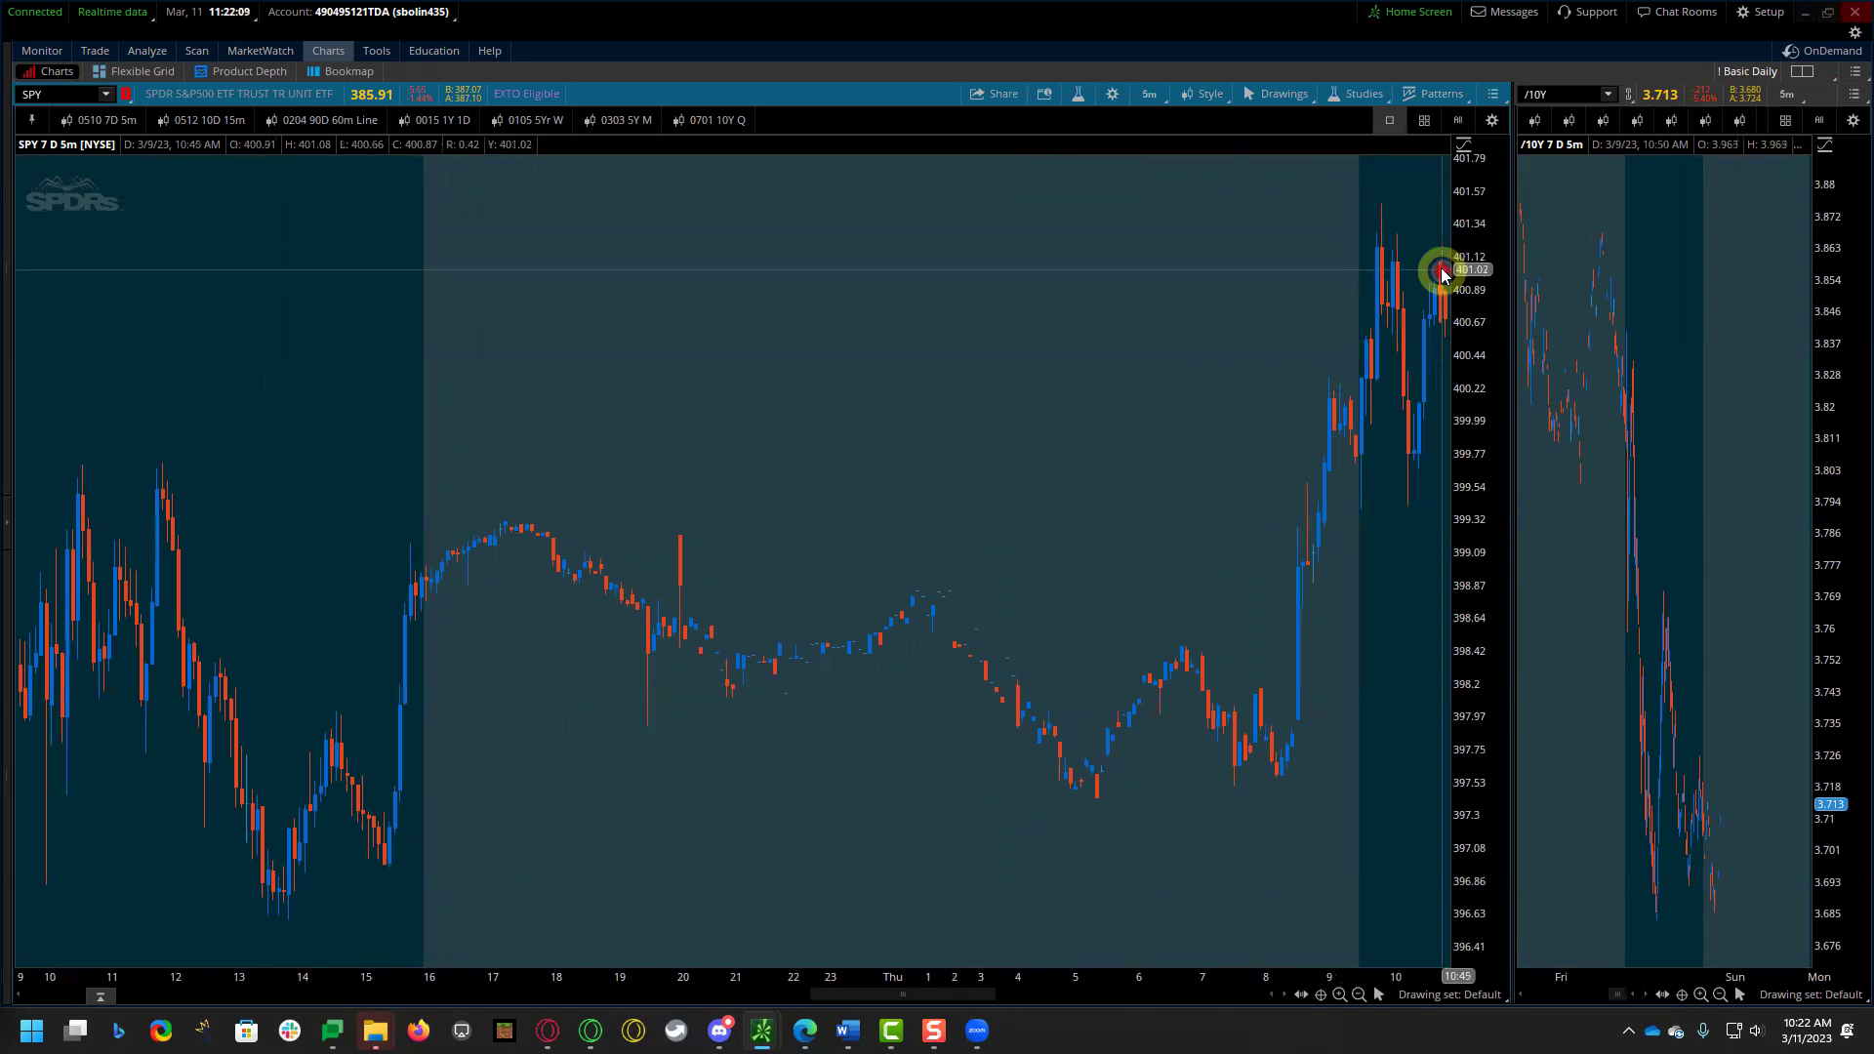
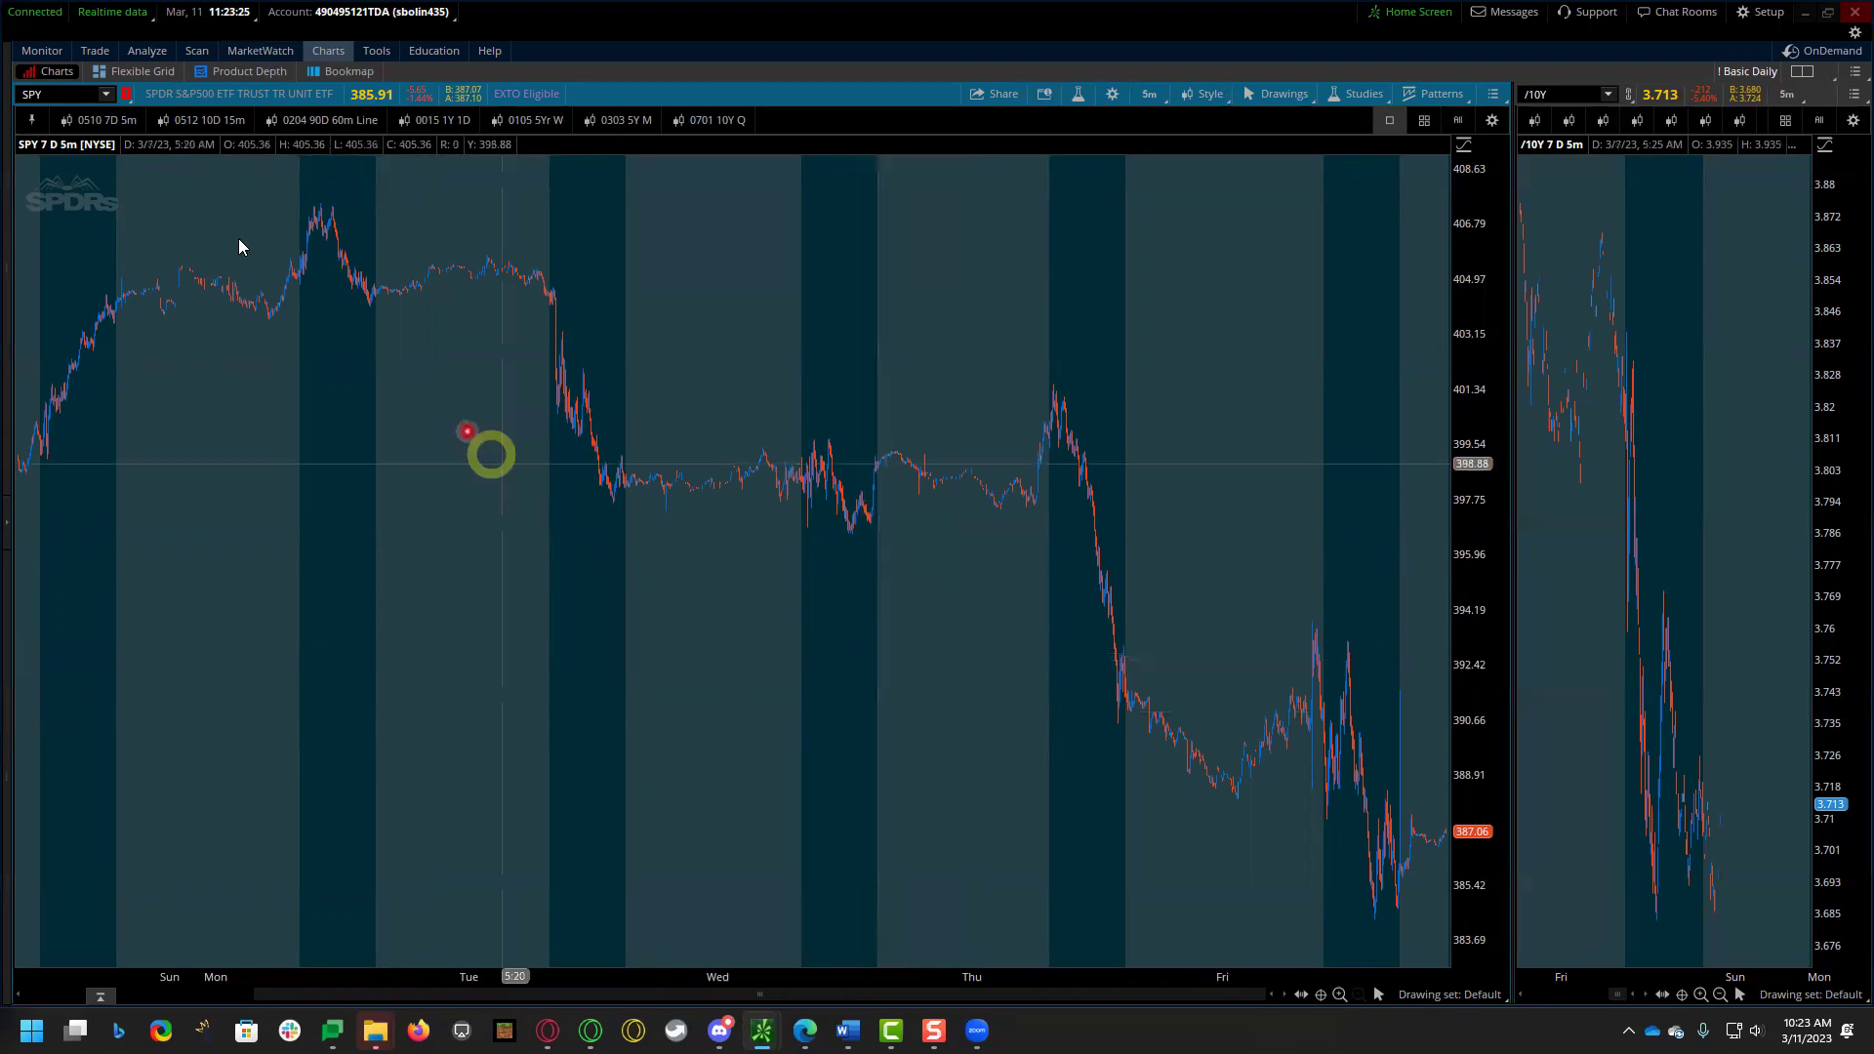
- Return to the option chain and load the symbol SPX
{"action": "left_click", "coordinate": [94, 49]}
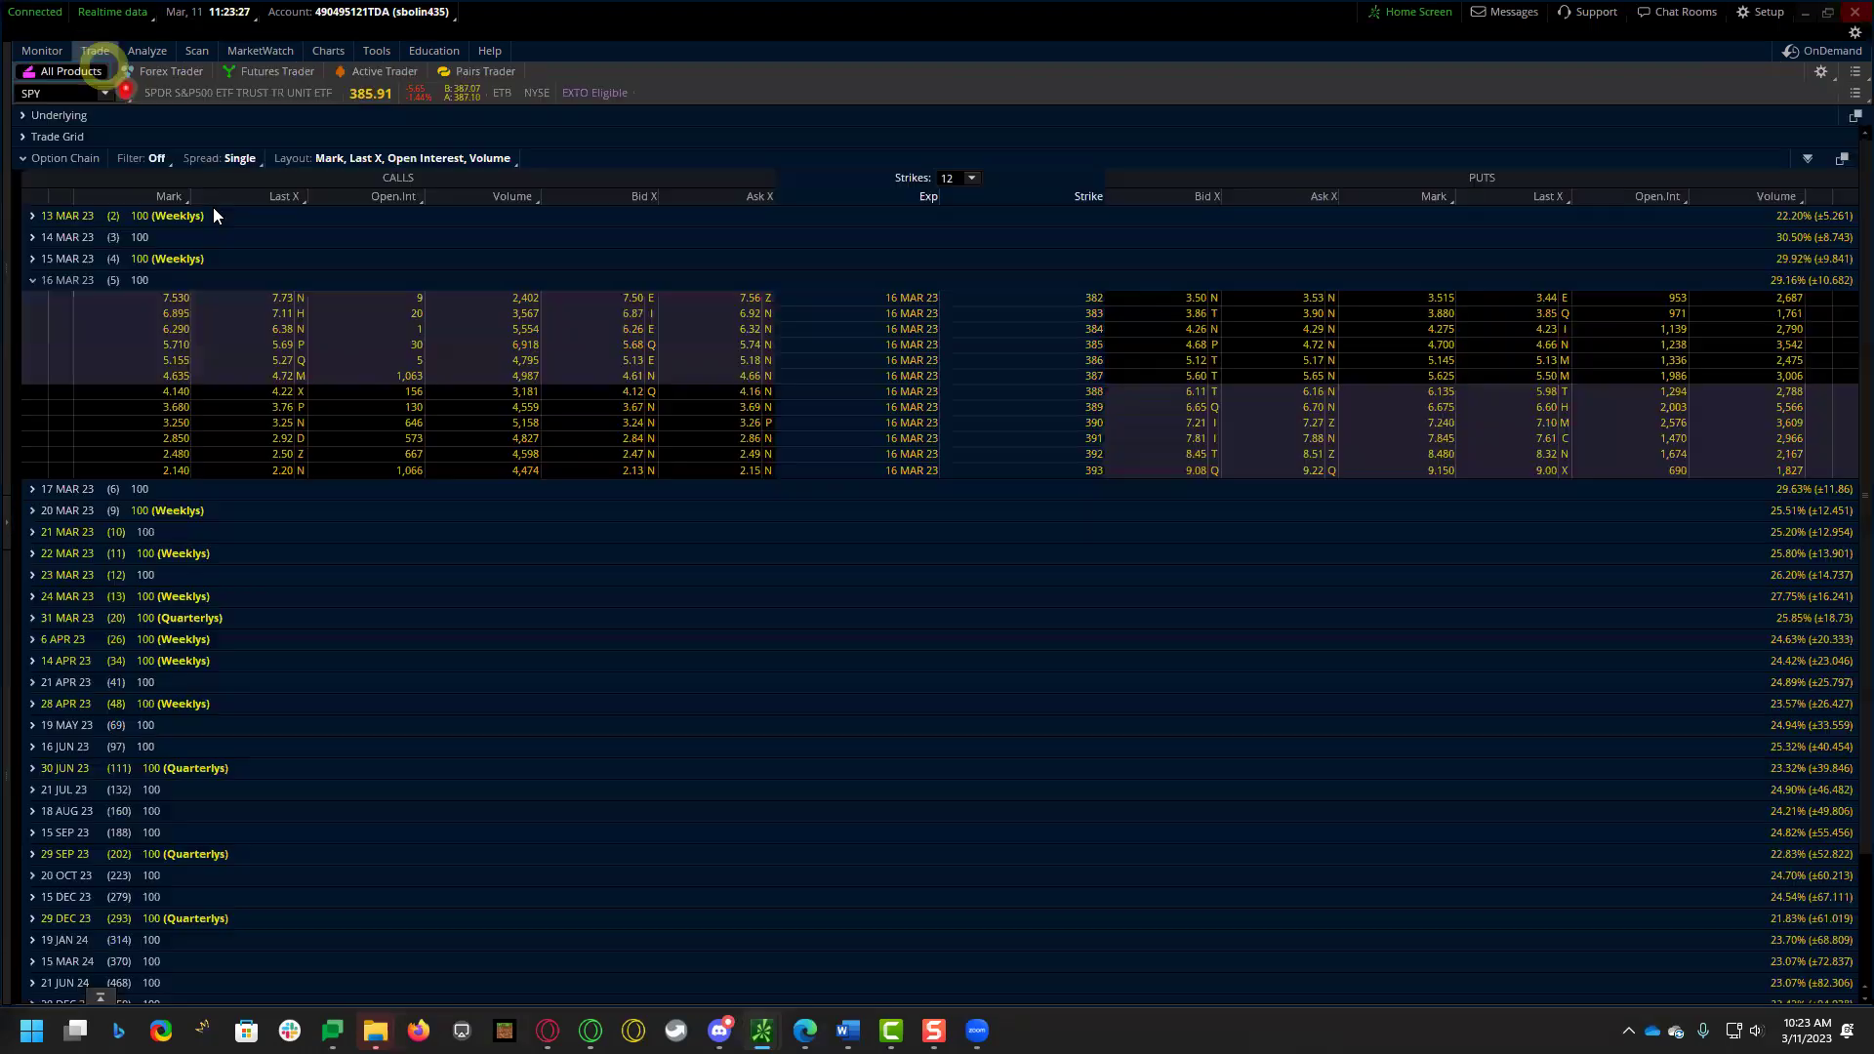
{"action": "left_click", "coordinate": [433, 616]}
{"action": "left_click", "coordinate": [519, 629]}
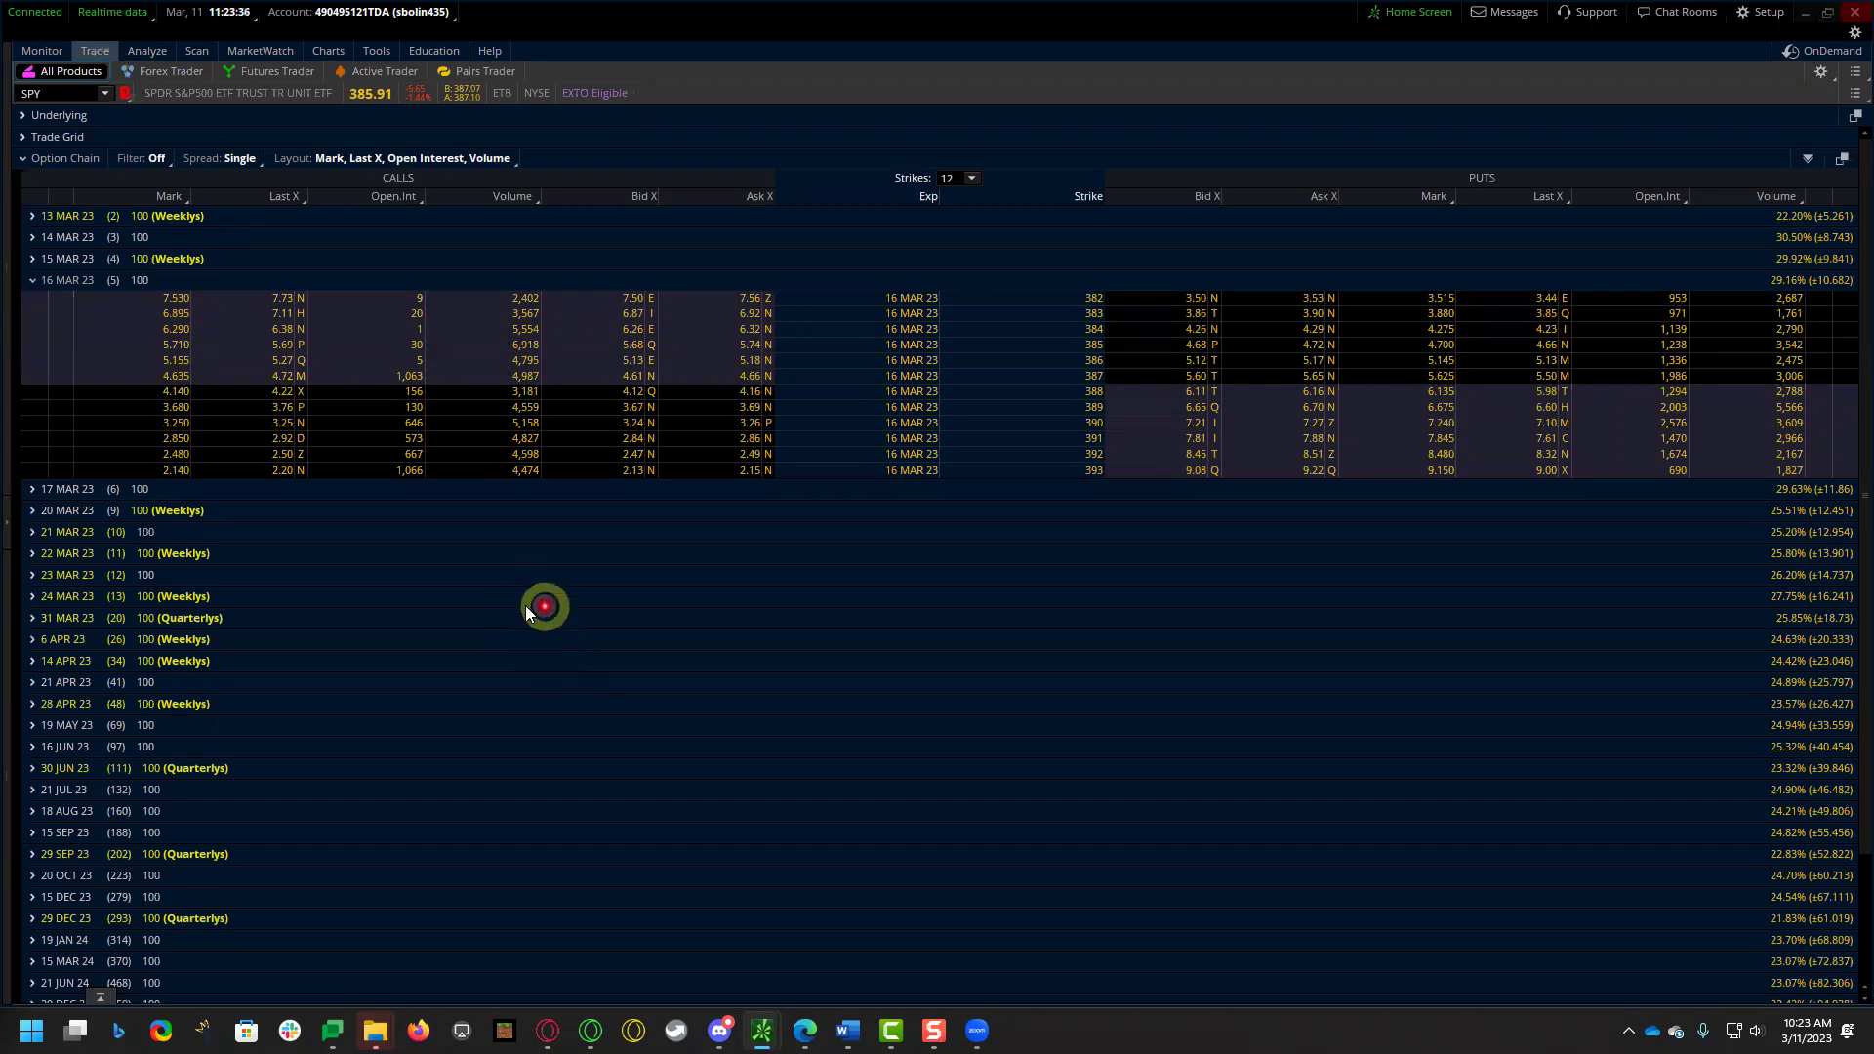
{"action": "left_click", "coordinate": [70, 92]}
{"action": "type", "text": "SPX"}
{"action": "key", "text": "Return"}
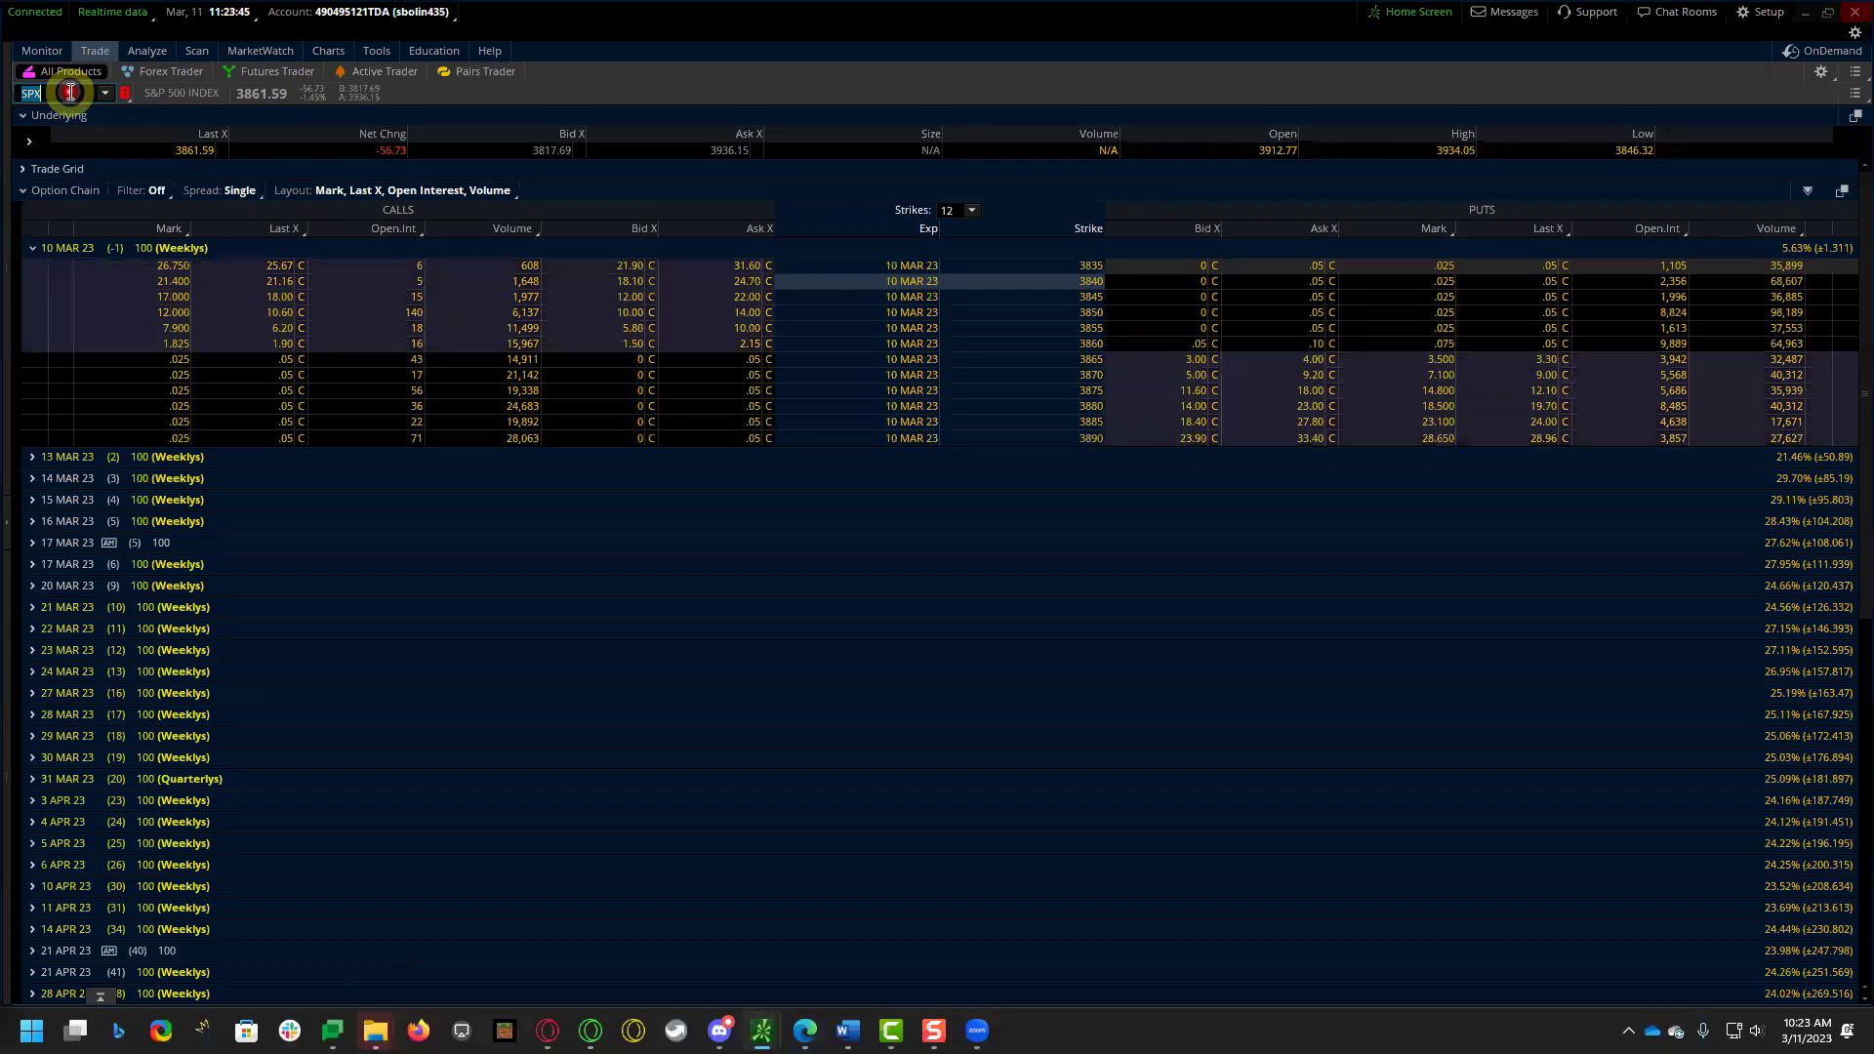
- Expand the 20 MAR 23 expiration in place of 10 MAR 23 and show 50 strikes
{"action": "left_click", "coordinate": [49, 248]}
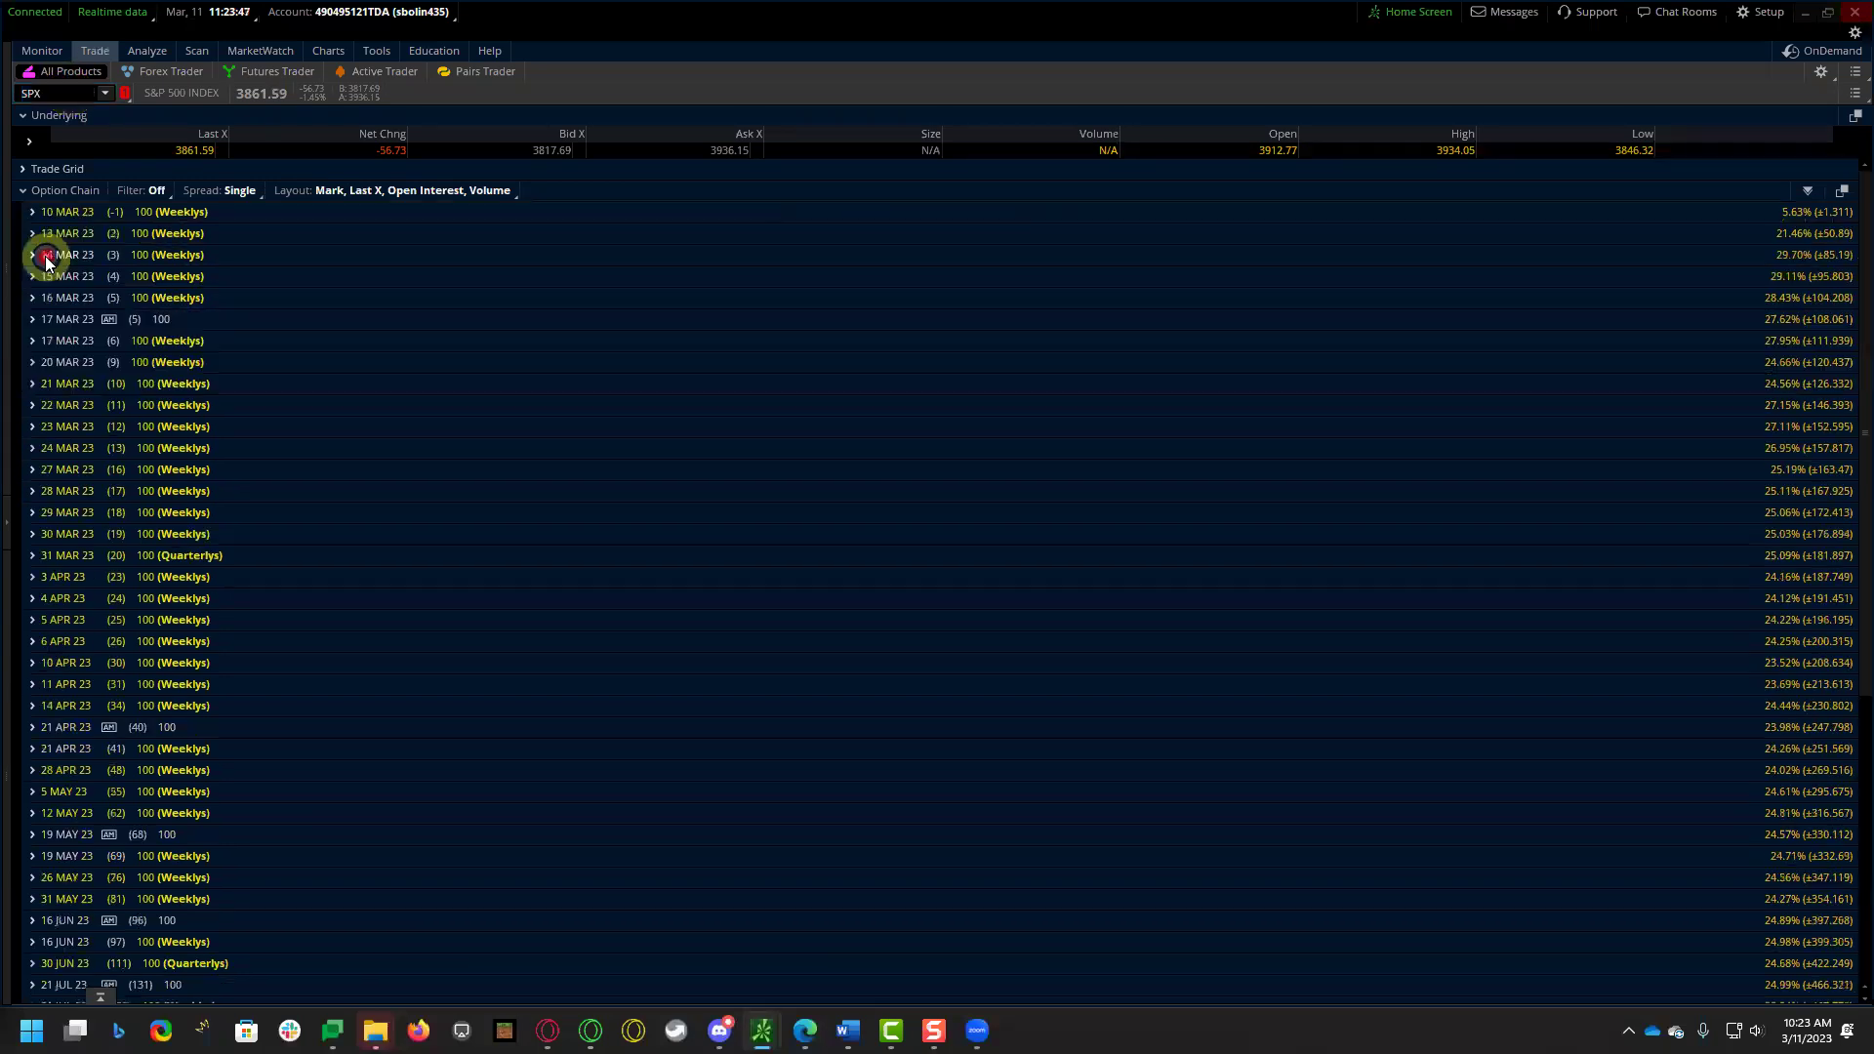
{"action": "left_click", "coordinate": [51, 362]}
{"action": "left_click", "coordinate": [948, 210]}
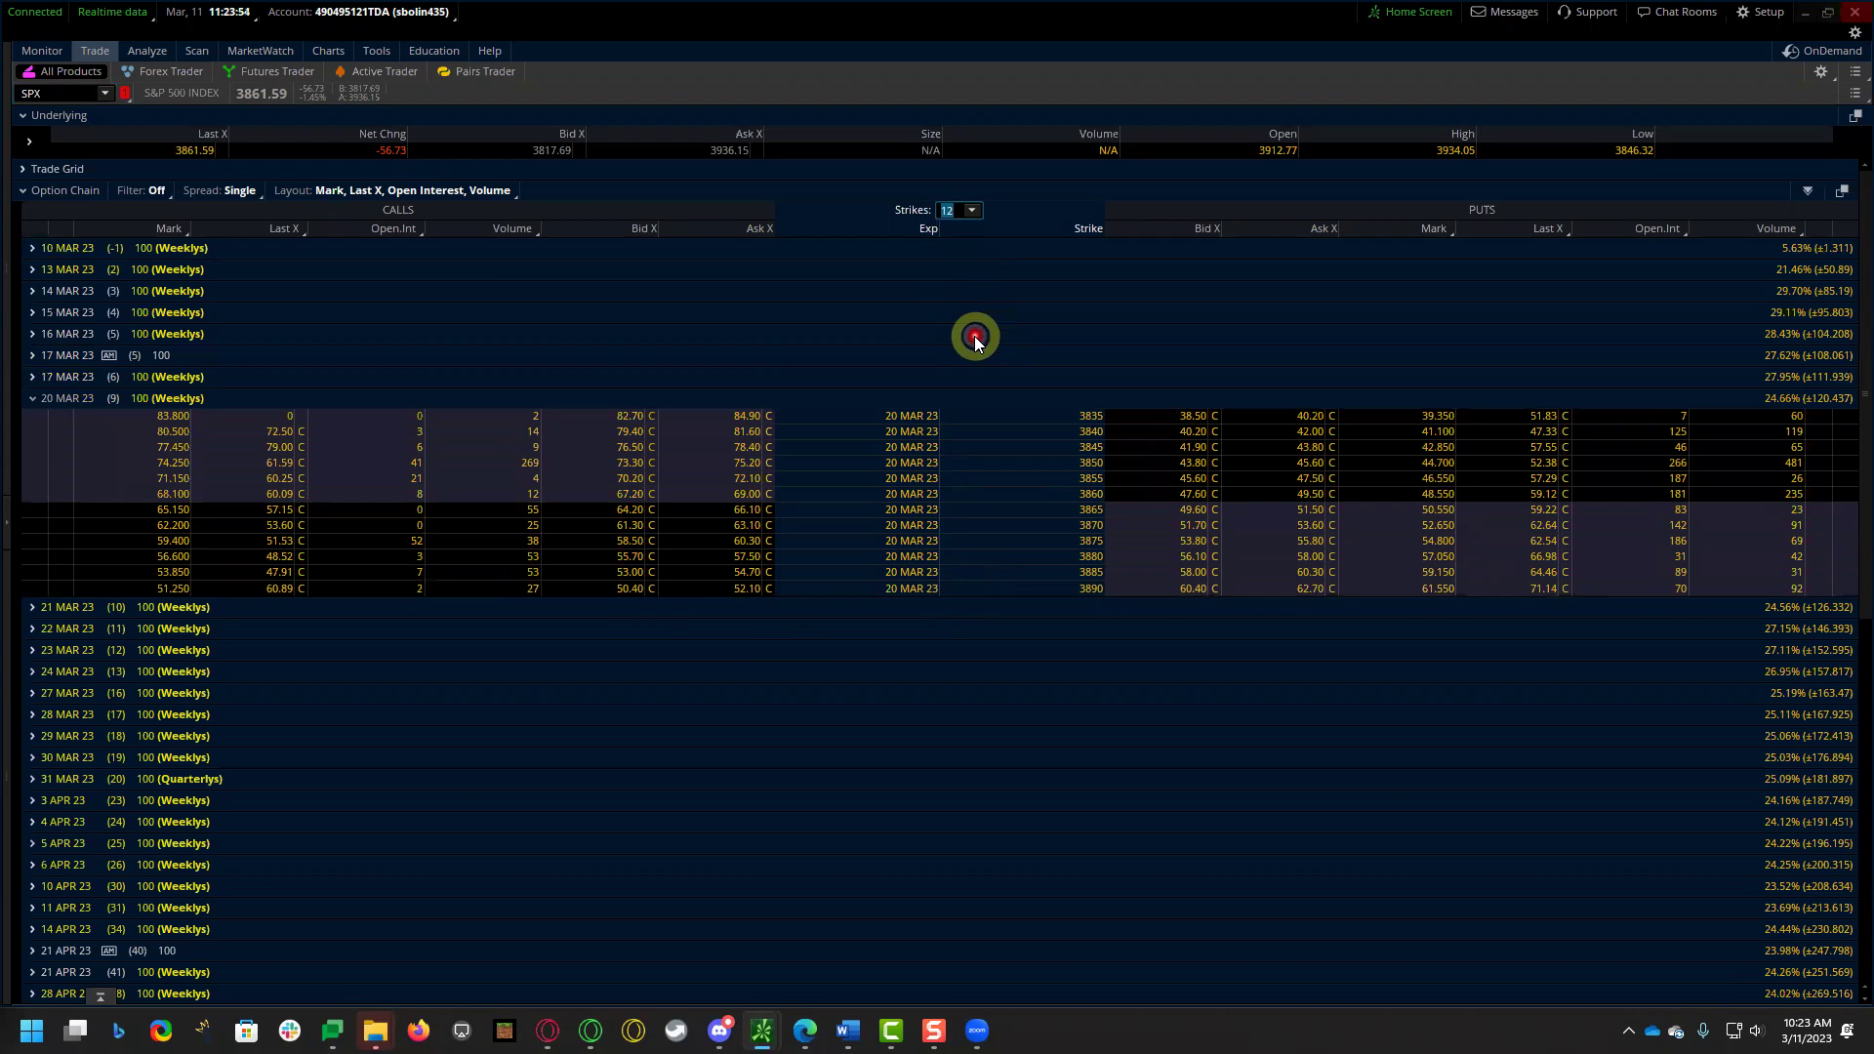
{"action": "type", "text": "50"}
{"action": "key", "text": "Return"}
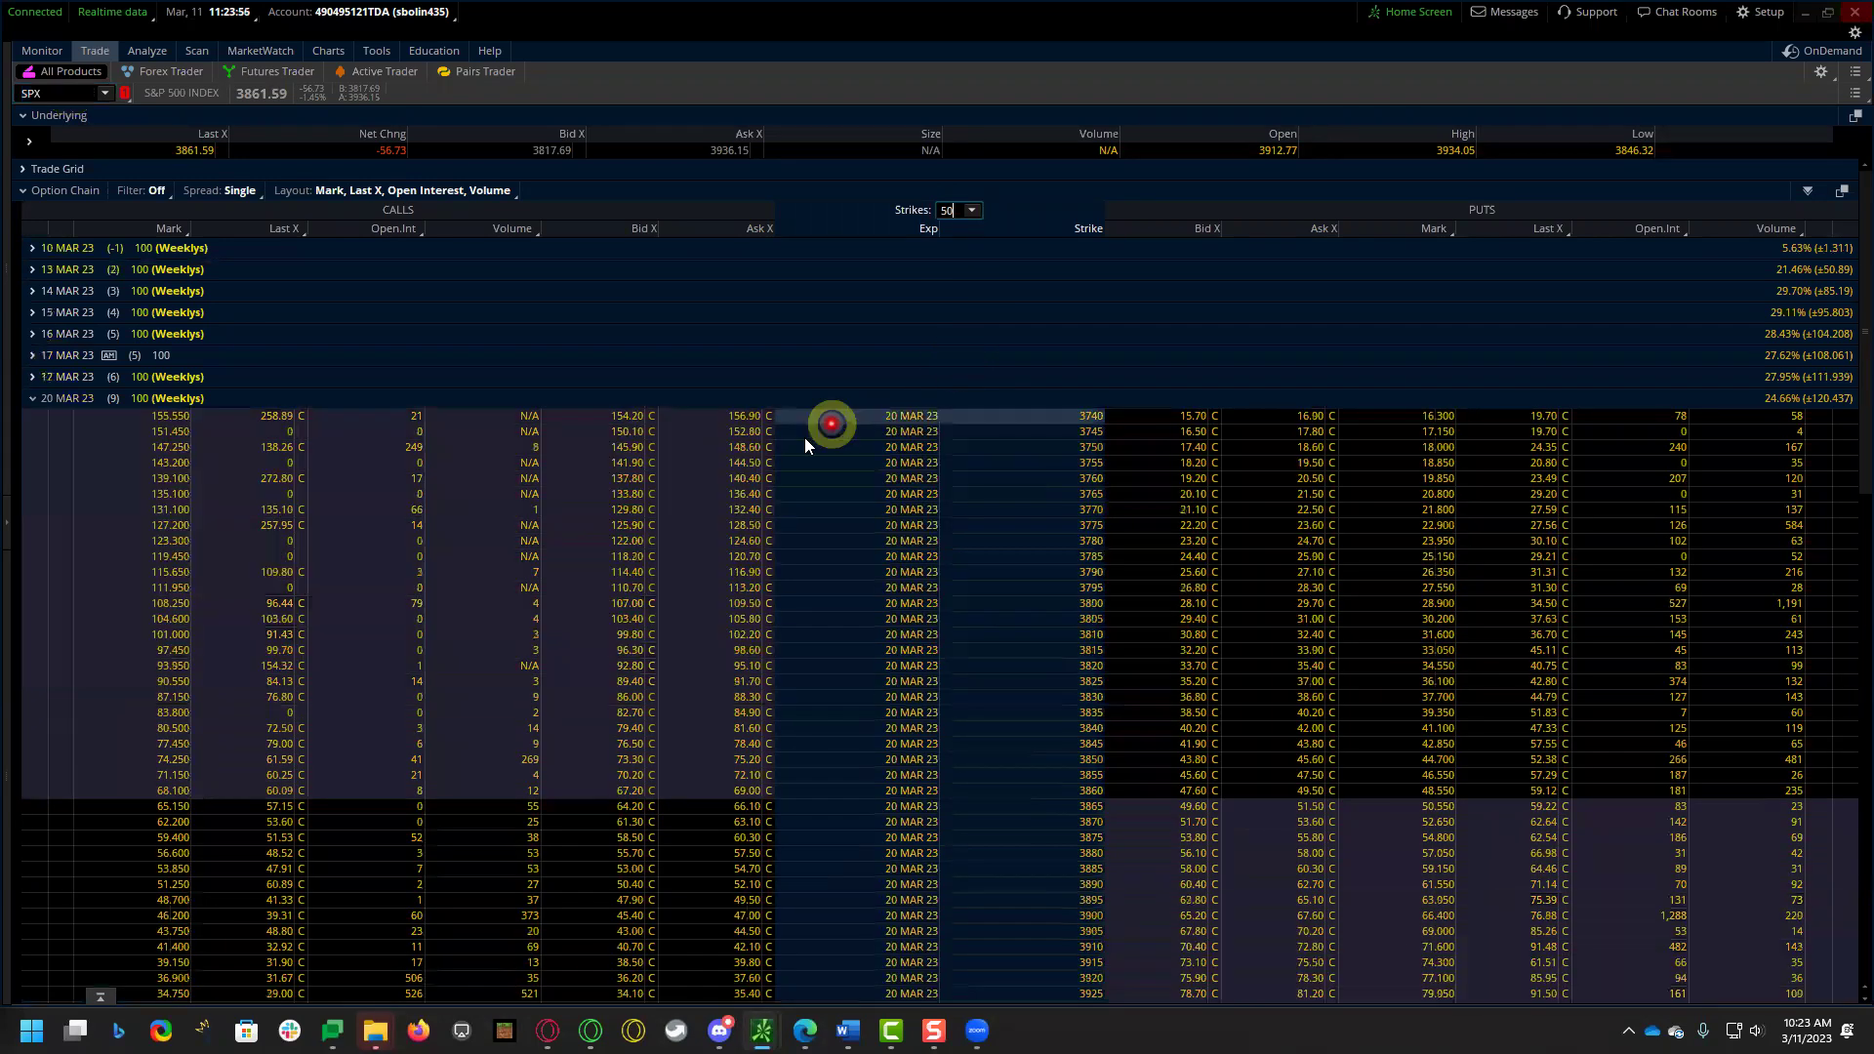
- Mark the bid and ask of the 20 MAR 23 3985 call and select that call's row
{"action": "scroll", "coordinate": [788, 441], "scroll_direction": "down", "scroll_amount": 4}
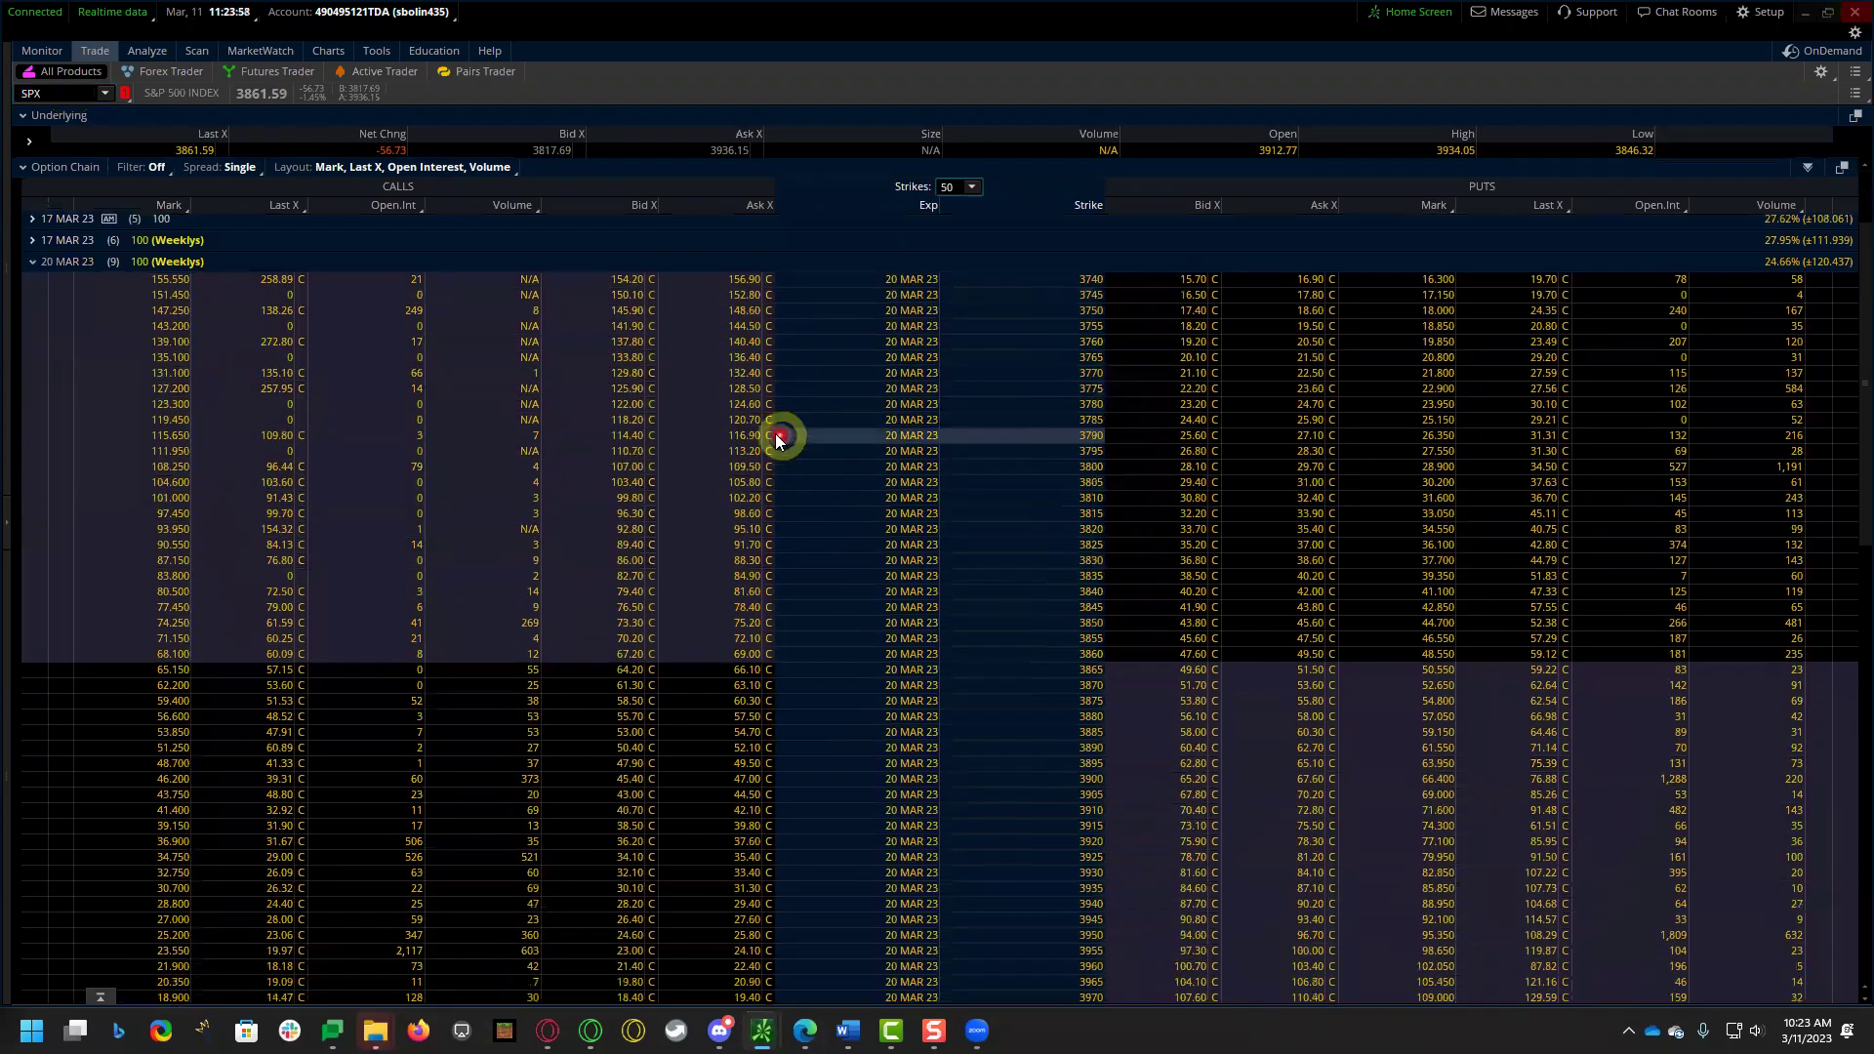
{"action": "scroll", "coordinate": [773, 441], "scroll_direction": "down", "scroll_amount": 3}
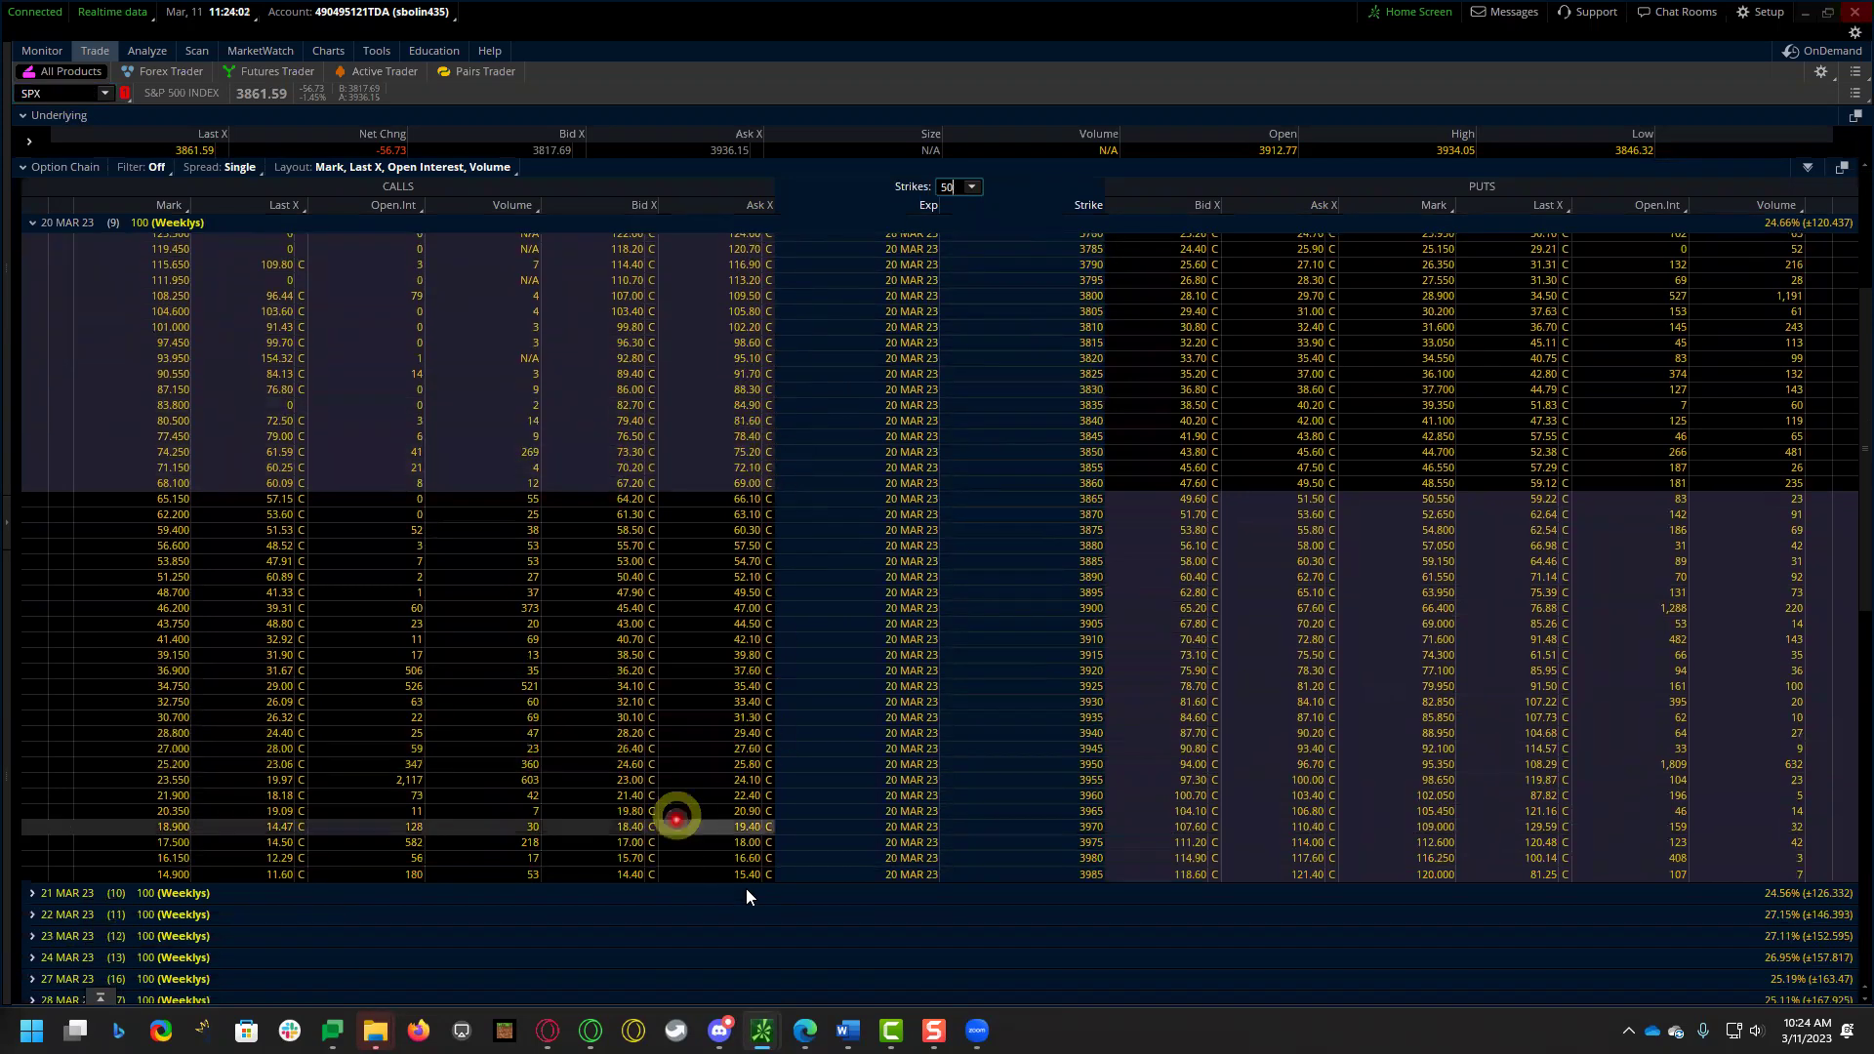
{"action": "mouse_move", "coordinate": [786, 866]}
{"action": "left_mouse_down"}
{"action": "mouse_move", "coordinate": [598, 868]}
{"action": "mouse_move", "coordinate": [796, 871]}
{"action": "left_mouse_up"}
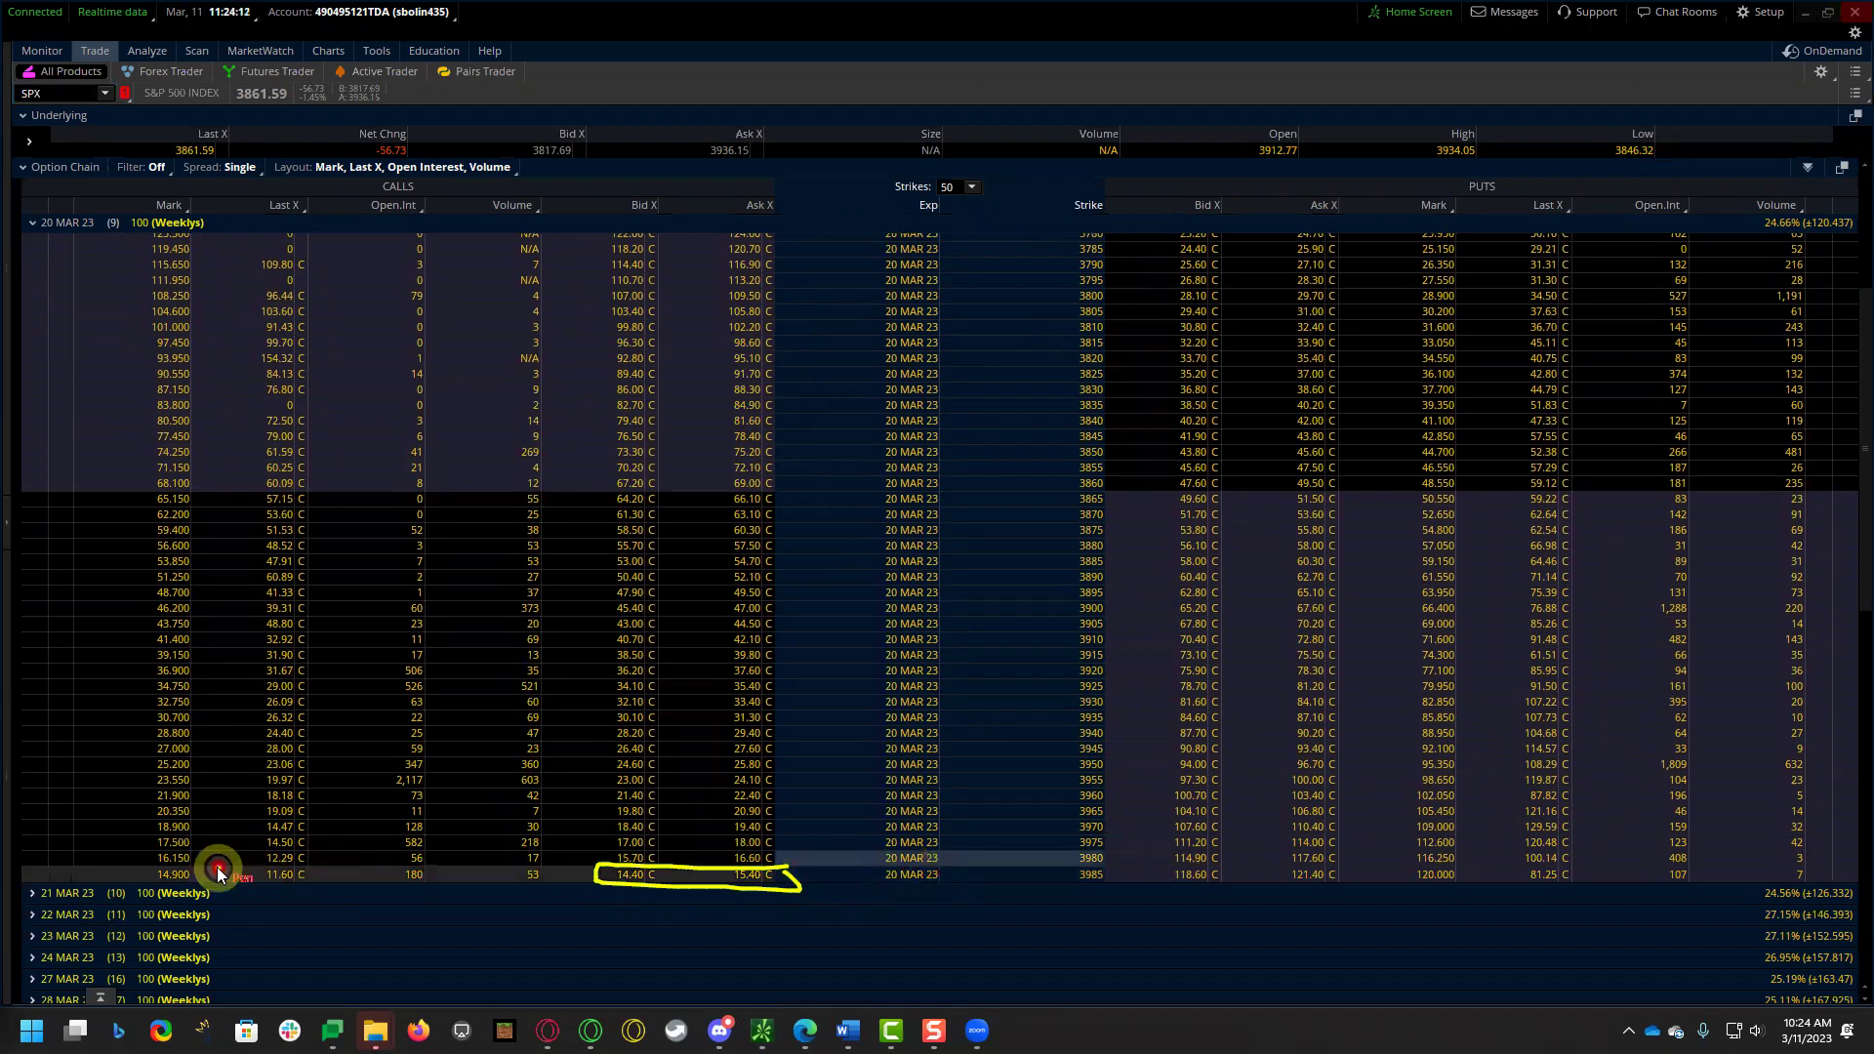
{"action": "left_click", "coordinate": [146, 869]}
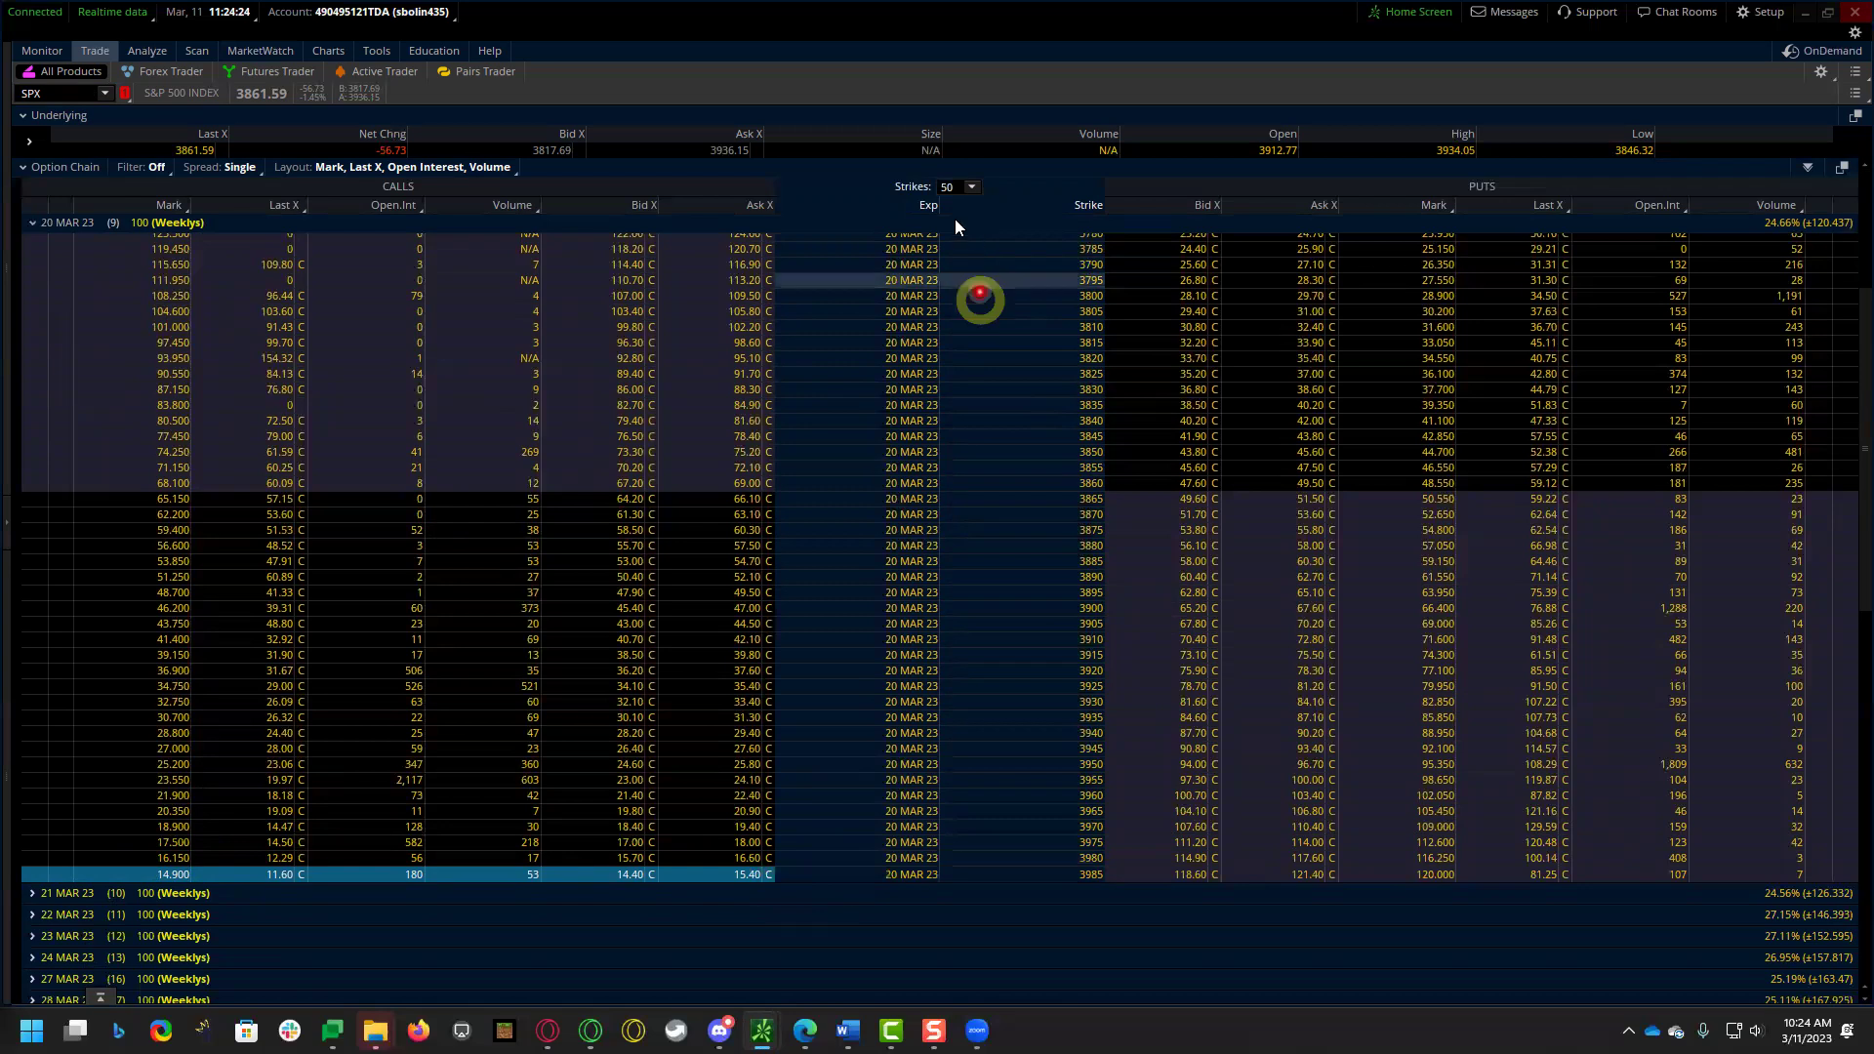
- Set the number of strikes to 100 and inspect the farthest out-of-the-money 20 MAR 23 calls, down to strike 4110
{"action": "left_click", "coordinate": [952, 188]}
{"action": "left_click", "coordinate": [952, 190]}
{"action": "double_click", "coordinate": [953, 190]}
{"action": "type", "text": "100"}
{"action": "key", "text": "Return"}
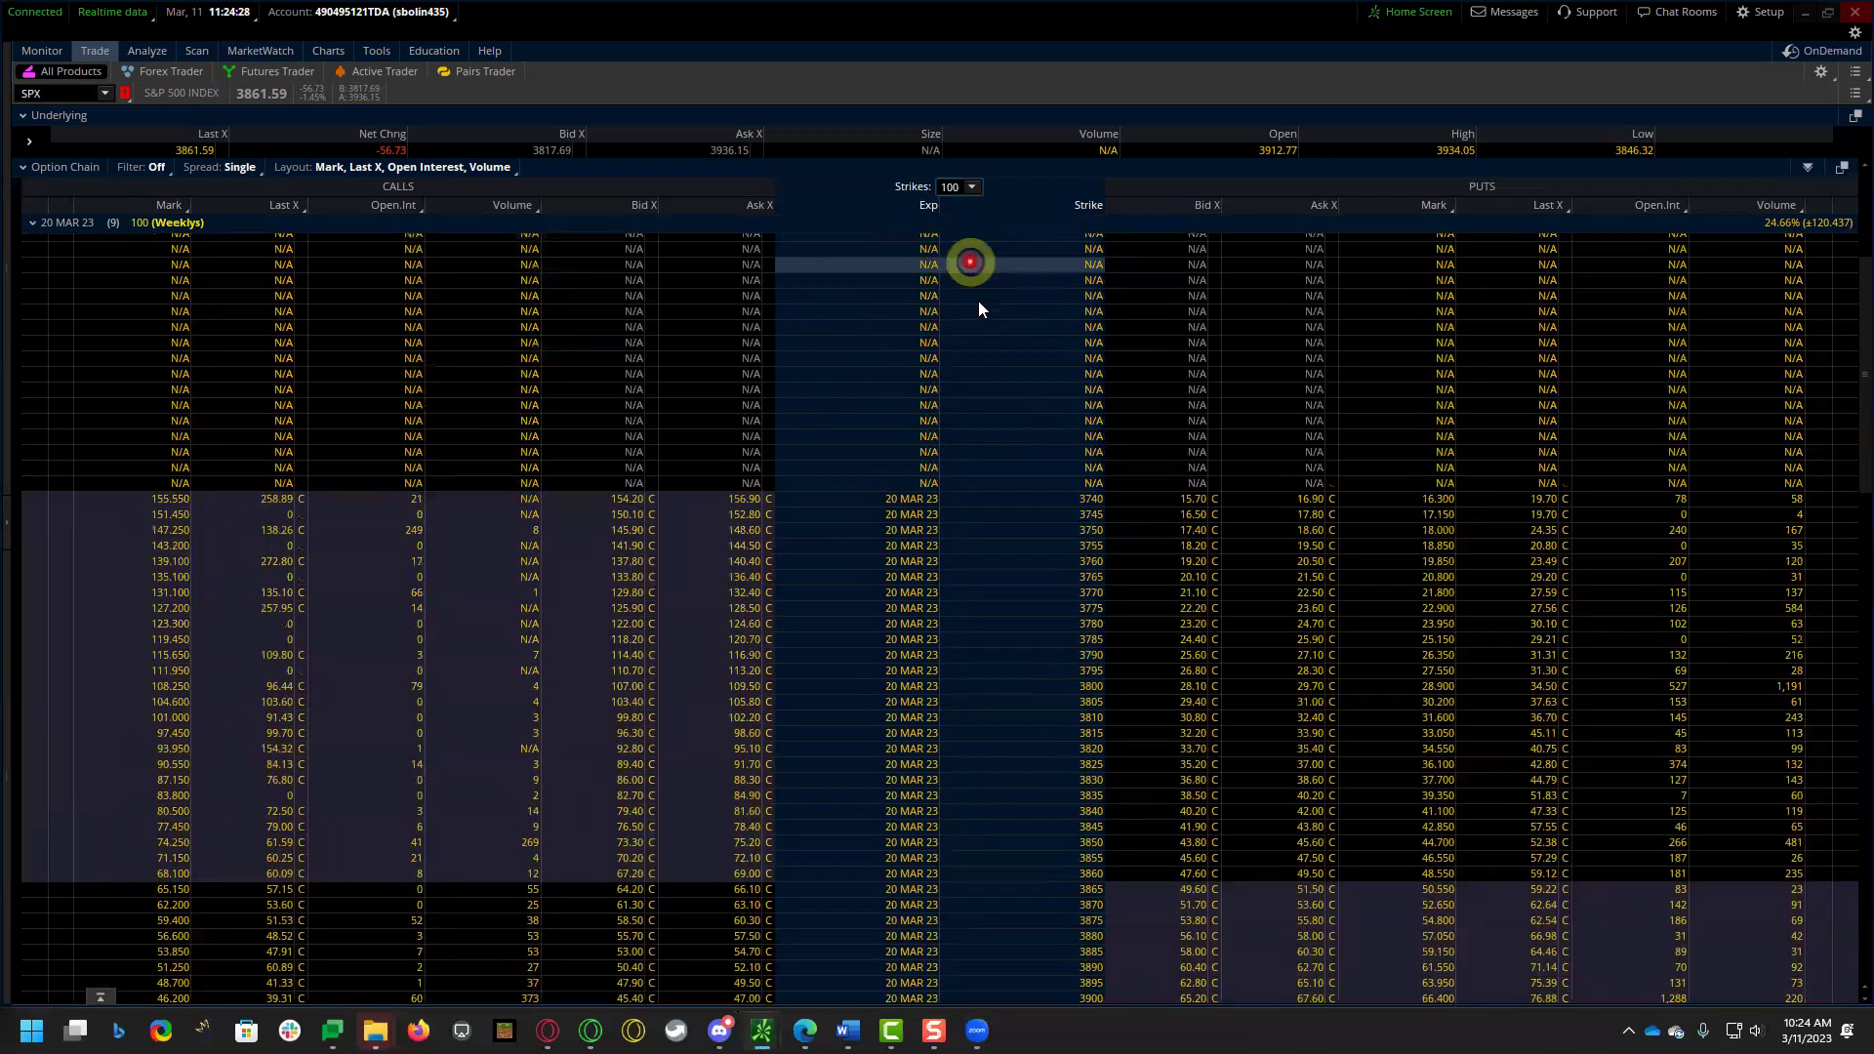
{"action": "scroll", "coordinate": [865, 586], "scroll_direction": "down", "scroll_amount": 8}
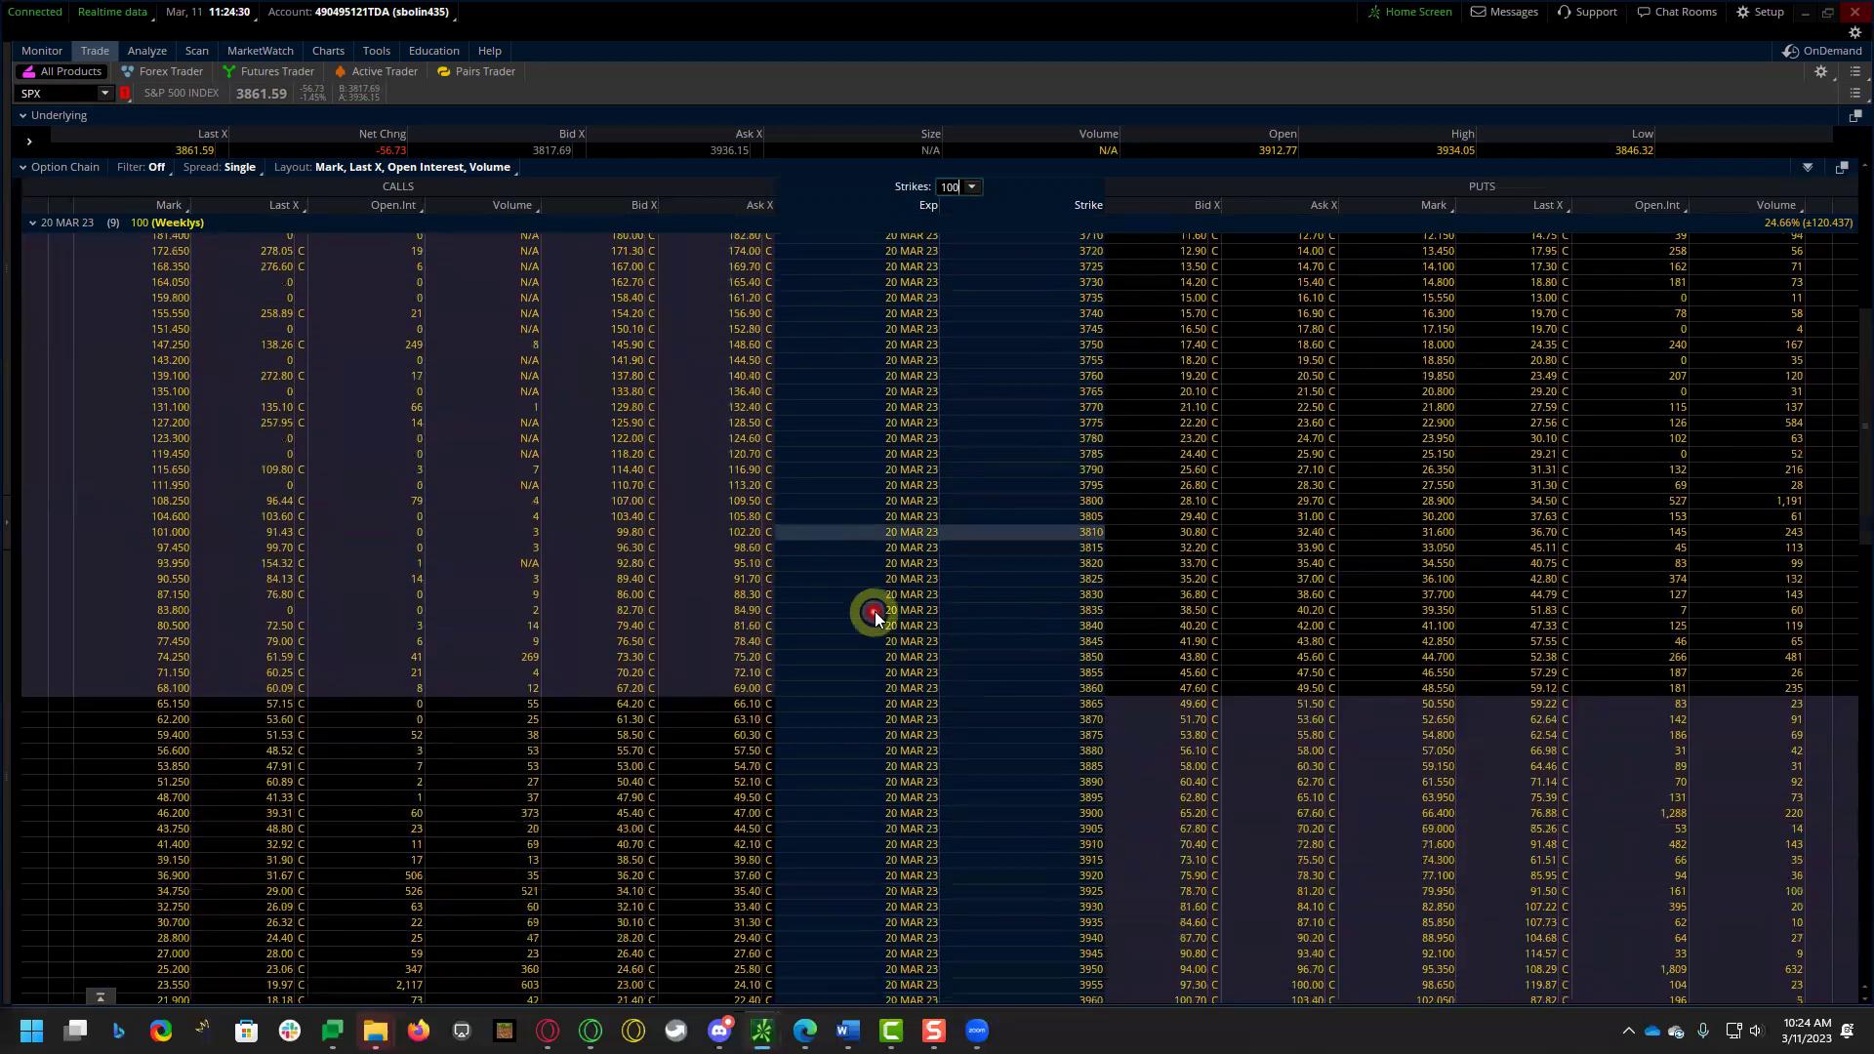
{"action": "scroll", "coordinate": [952, 534], "scroll_direction": "down", "scroll_amount": 3}
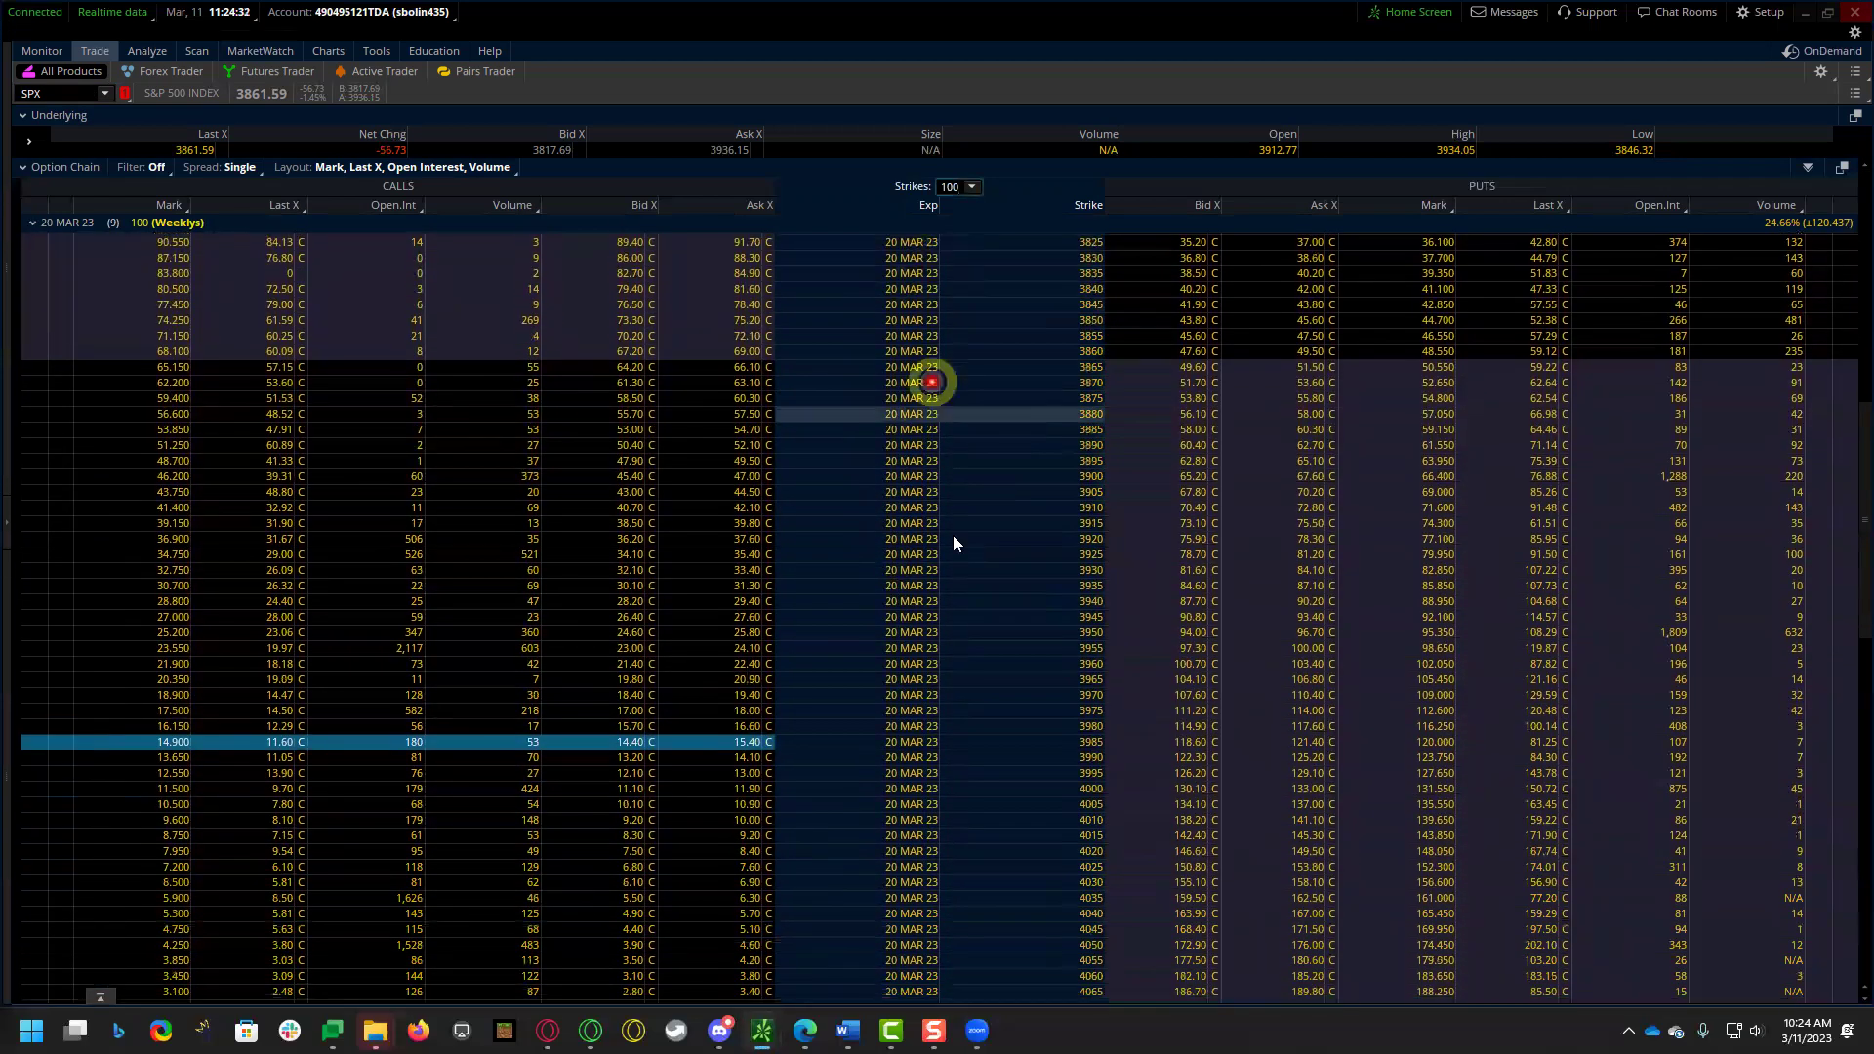
{"action": "scroll", "coordinate": [947, 604], "scroll_direction": "down", "scroll_amount": 3}
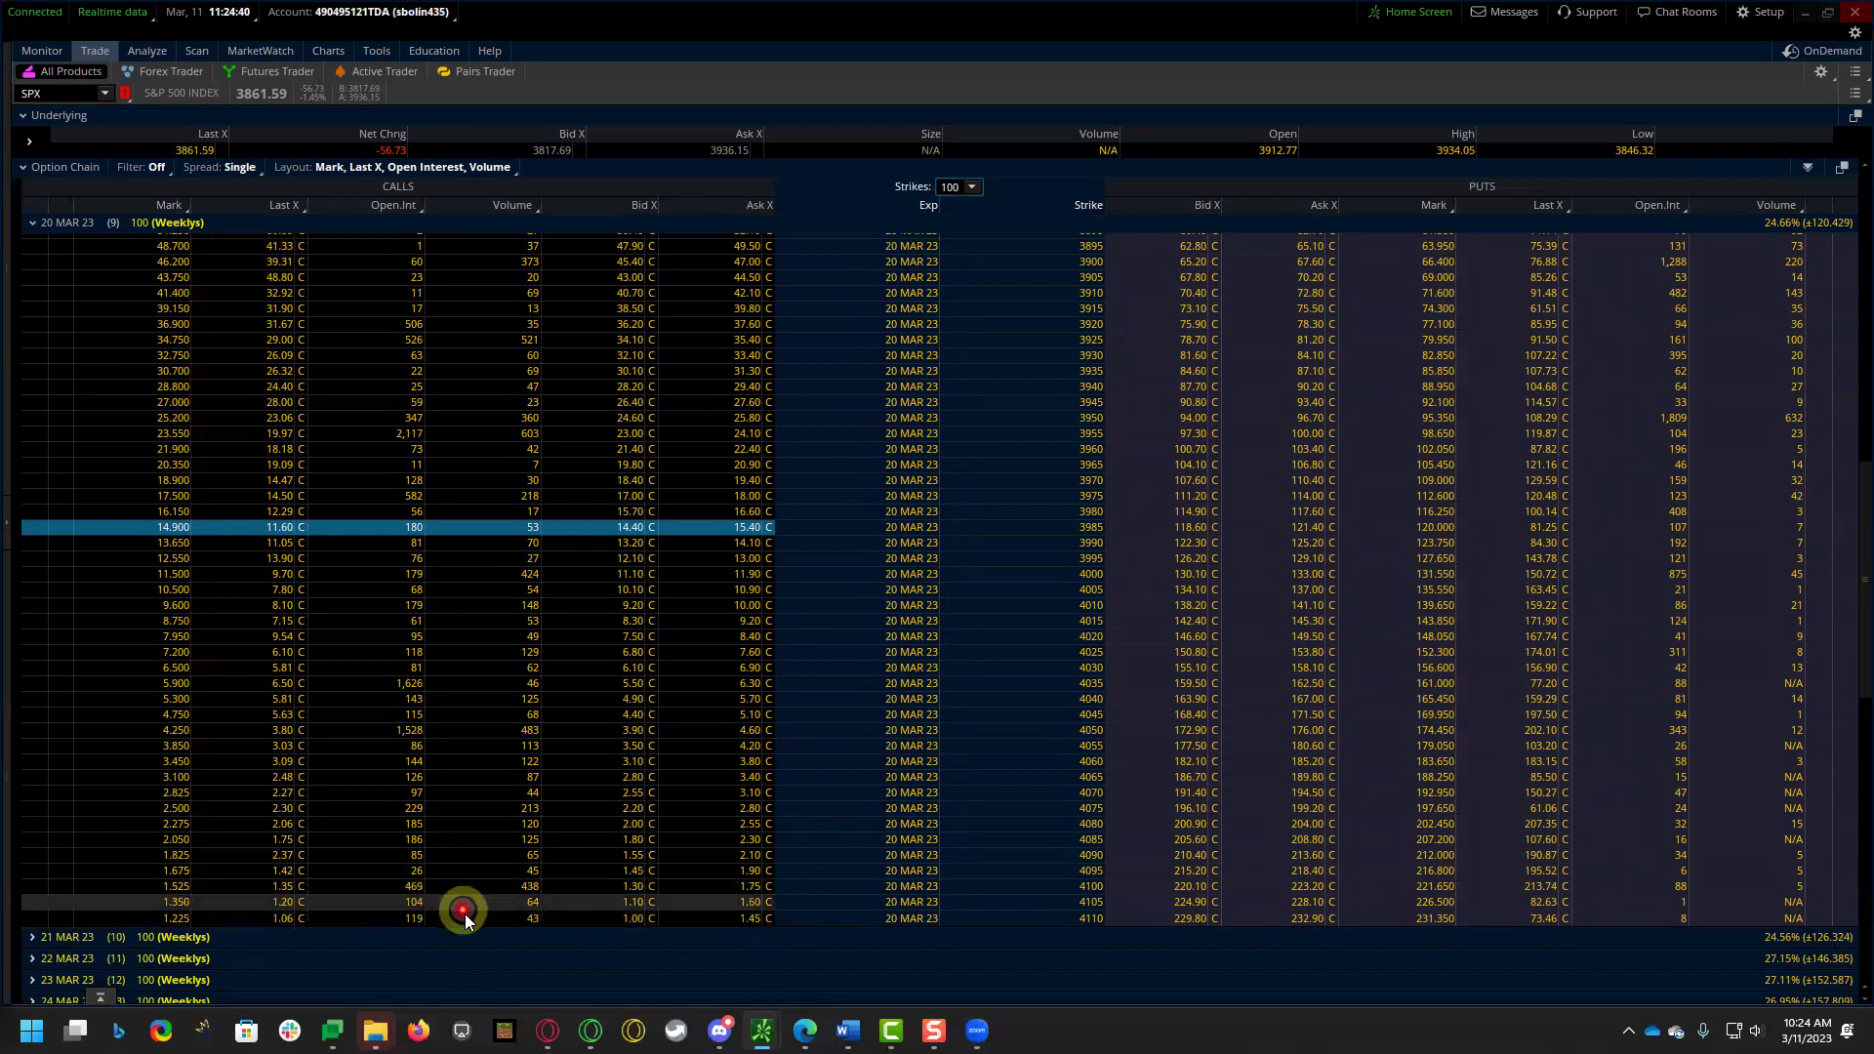
{"action": "left_click", "coordinate": [717, 906]}
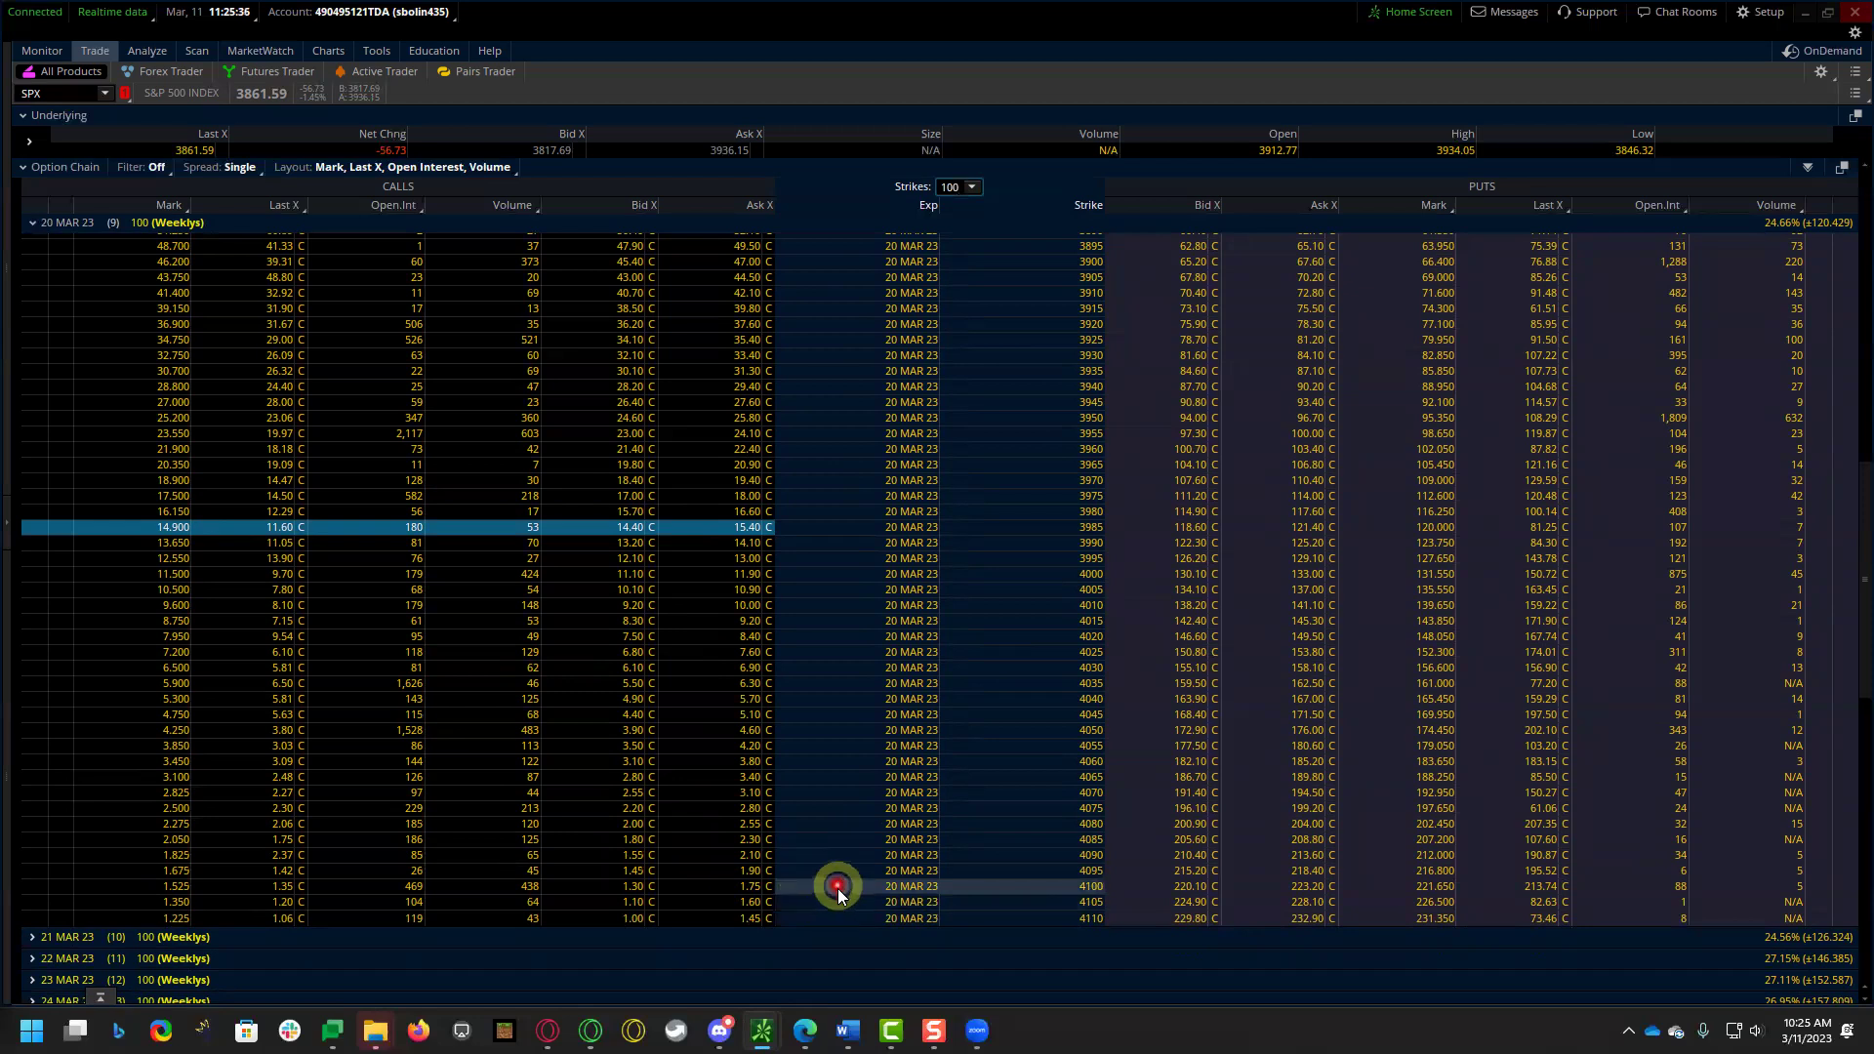
- Create a vertical call spread order for 20 MAR 23, buying the 3870 call and selling the 3875 call
{"action": "scroll", "coordinate": [839, 862], "scroll_direction": "up", "scroll_amount": 1}
{"action": "scroll", "coordinate": [835, 849], "scroll_direction": "up", "scroll_amount": 1}
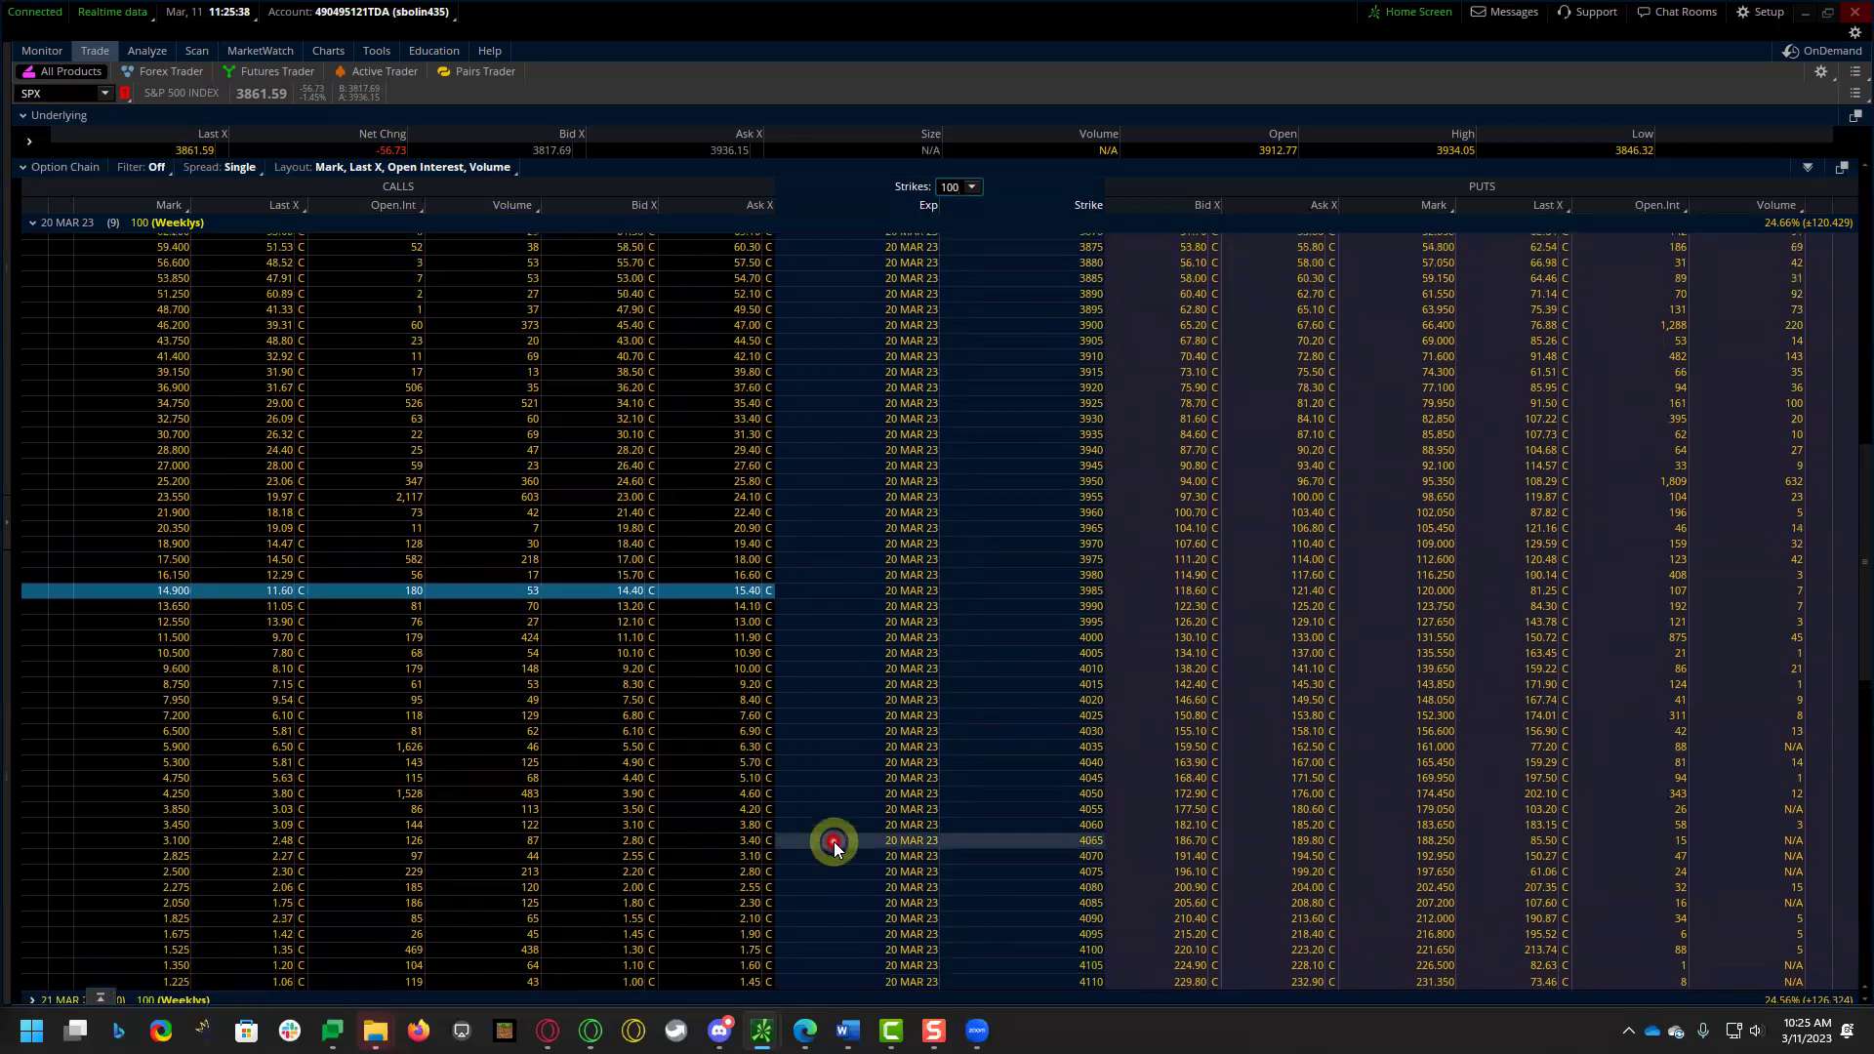
{"action": "scroll", "coordinate": [825, 849], "scroll_direction": "up", "scroll_amount": 2}
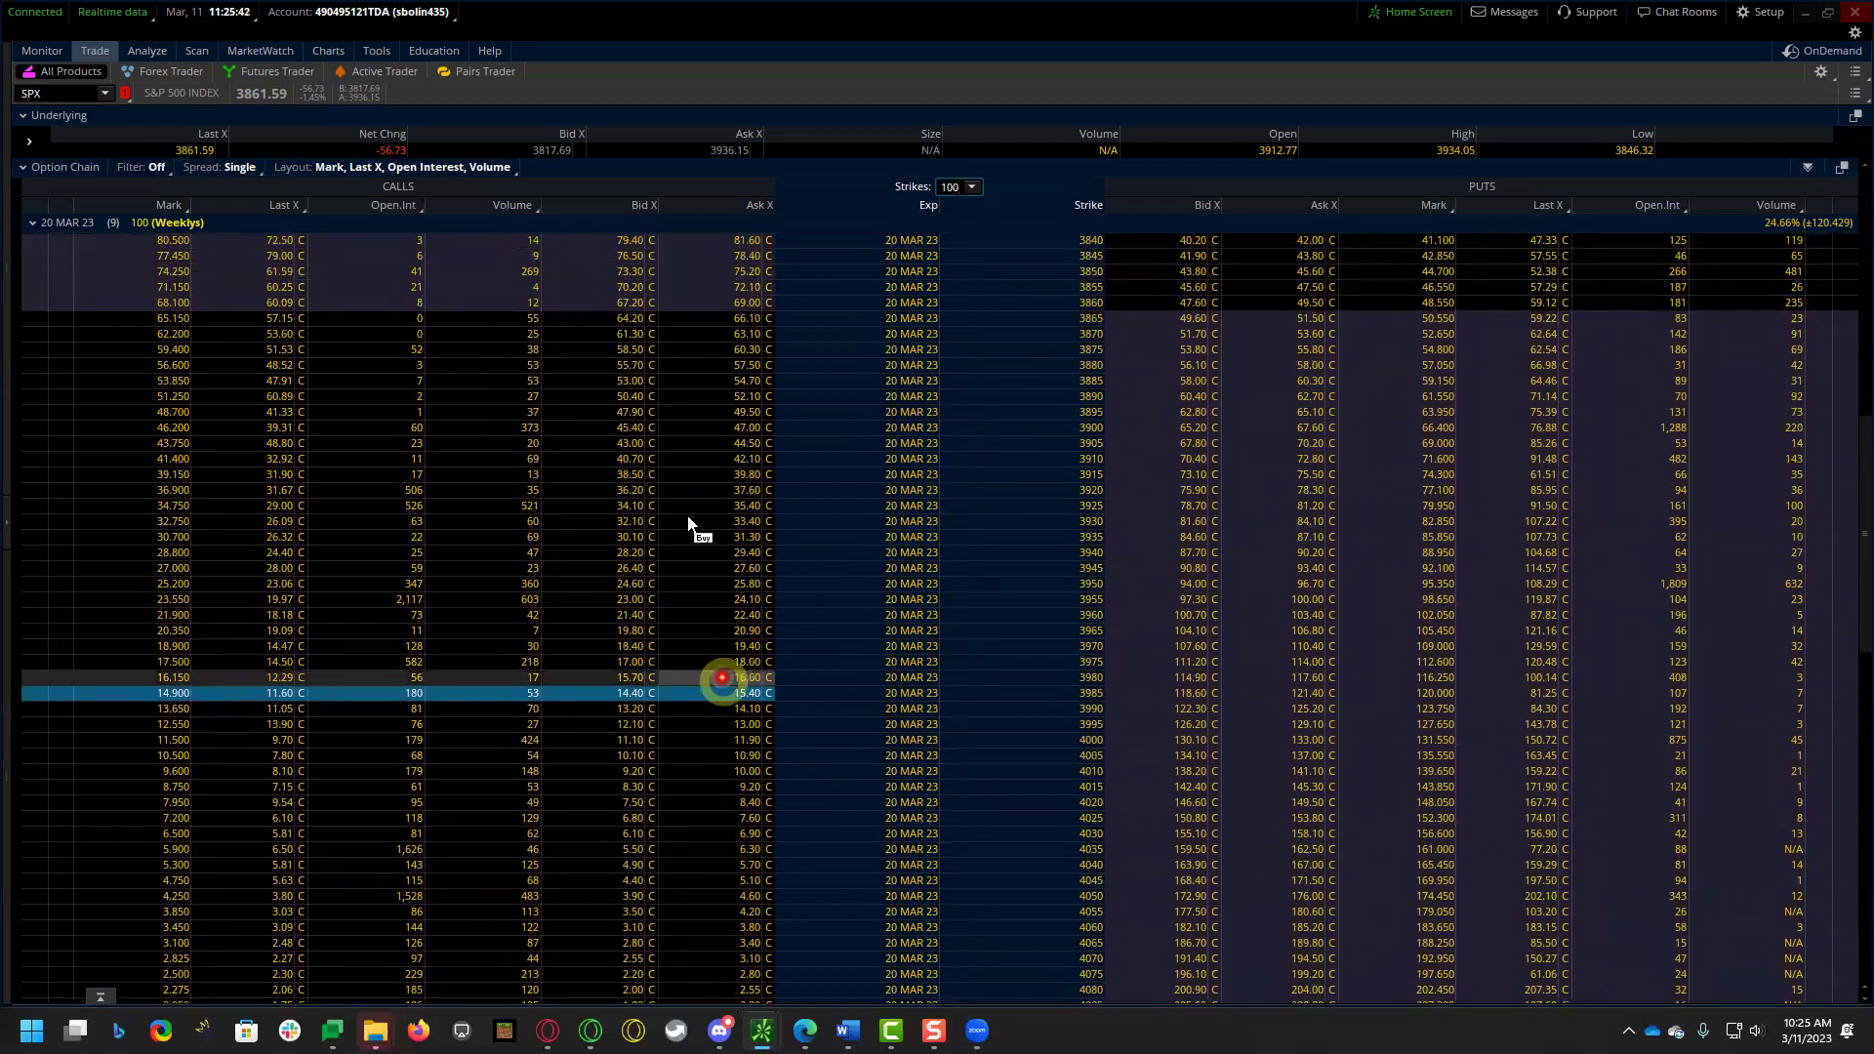
{"action": "left_click", "coordinate": [744, 335]}
{"action": "left_click", "coordinate": [626, 358], "text": "ctrl"}
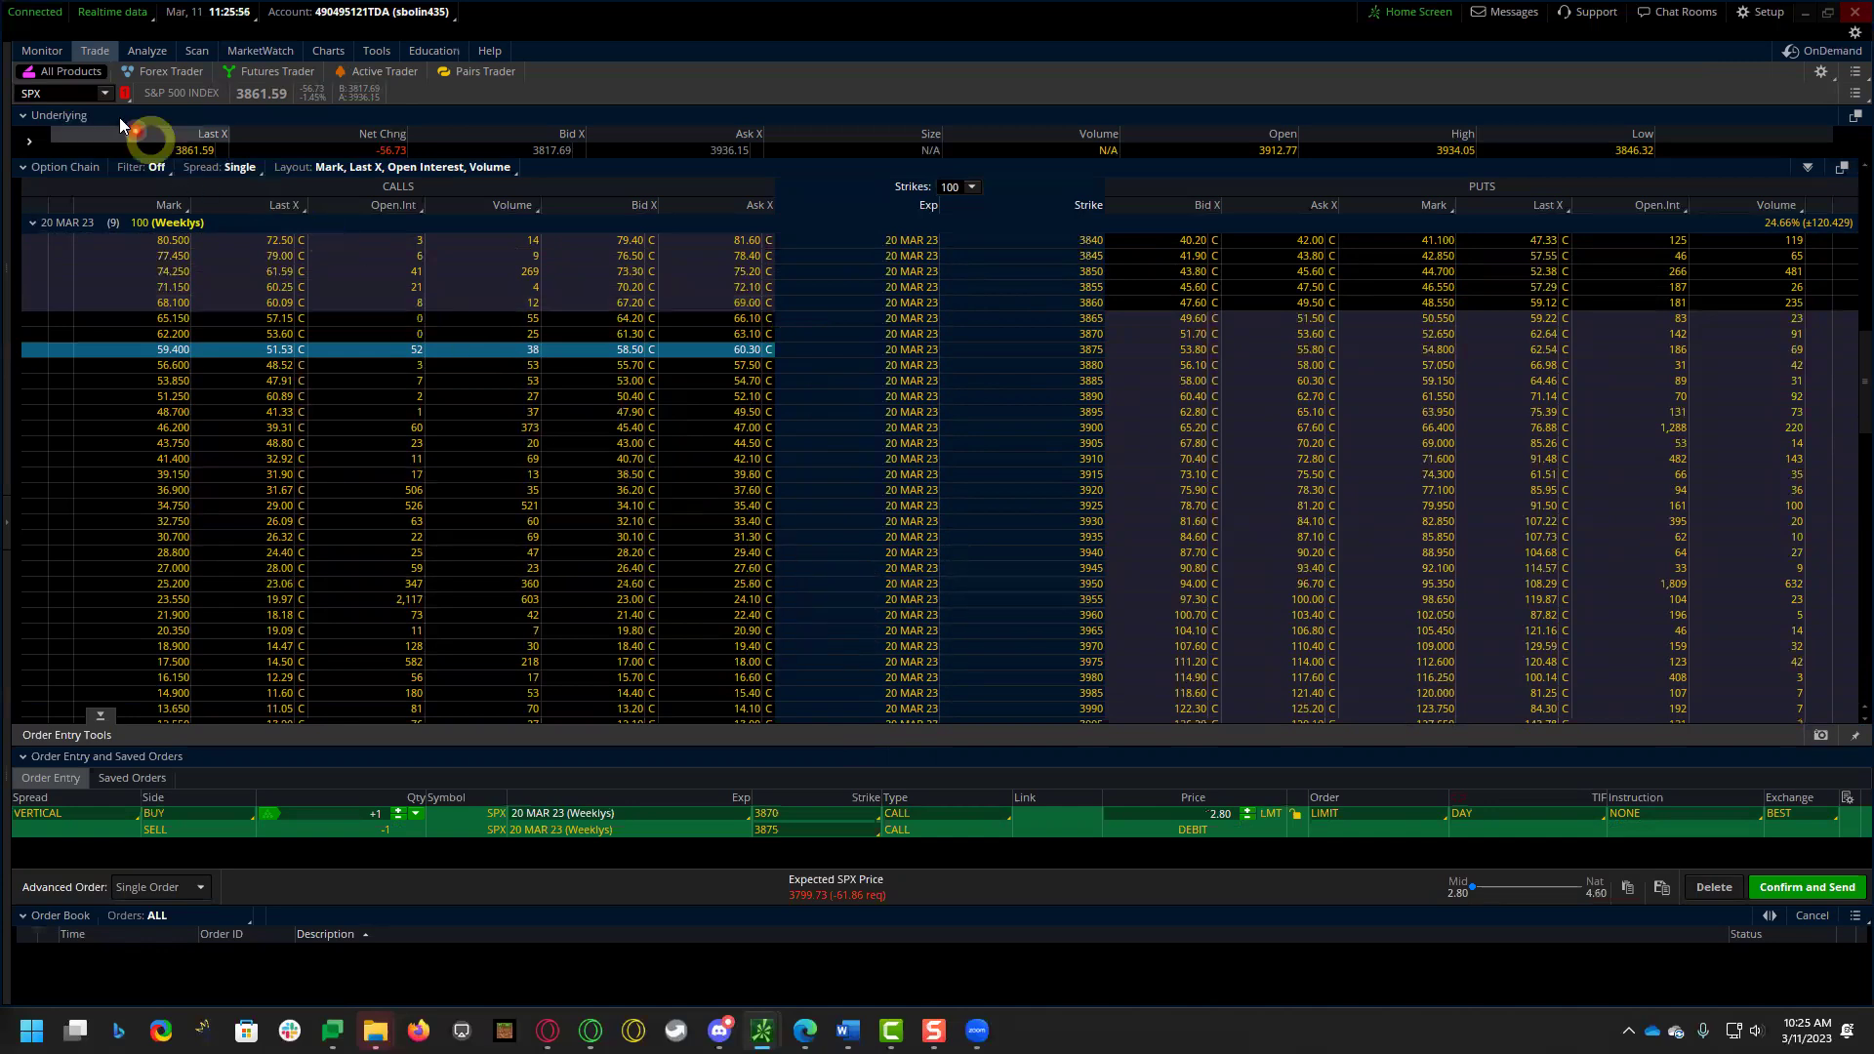
- Load the SPY option chain, move to the 16 MAR 23 calls around the money, and delete the pending SPX vertical spread order
{"action": "left_click", "coordinate": [72, 95]}
{"action": "type", "text": "S"}
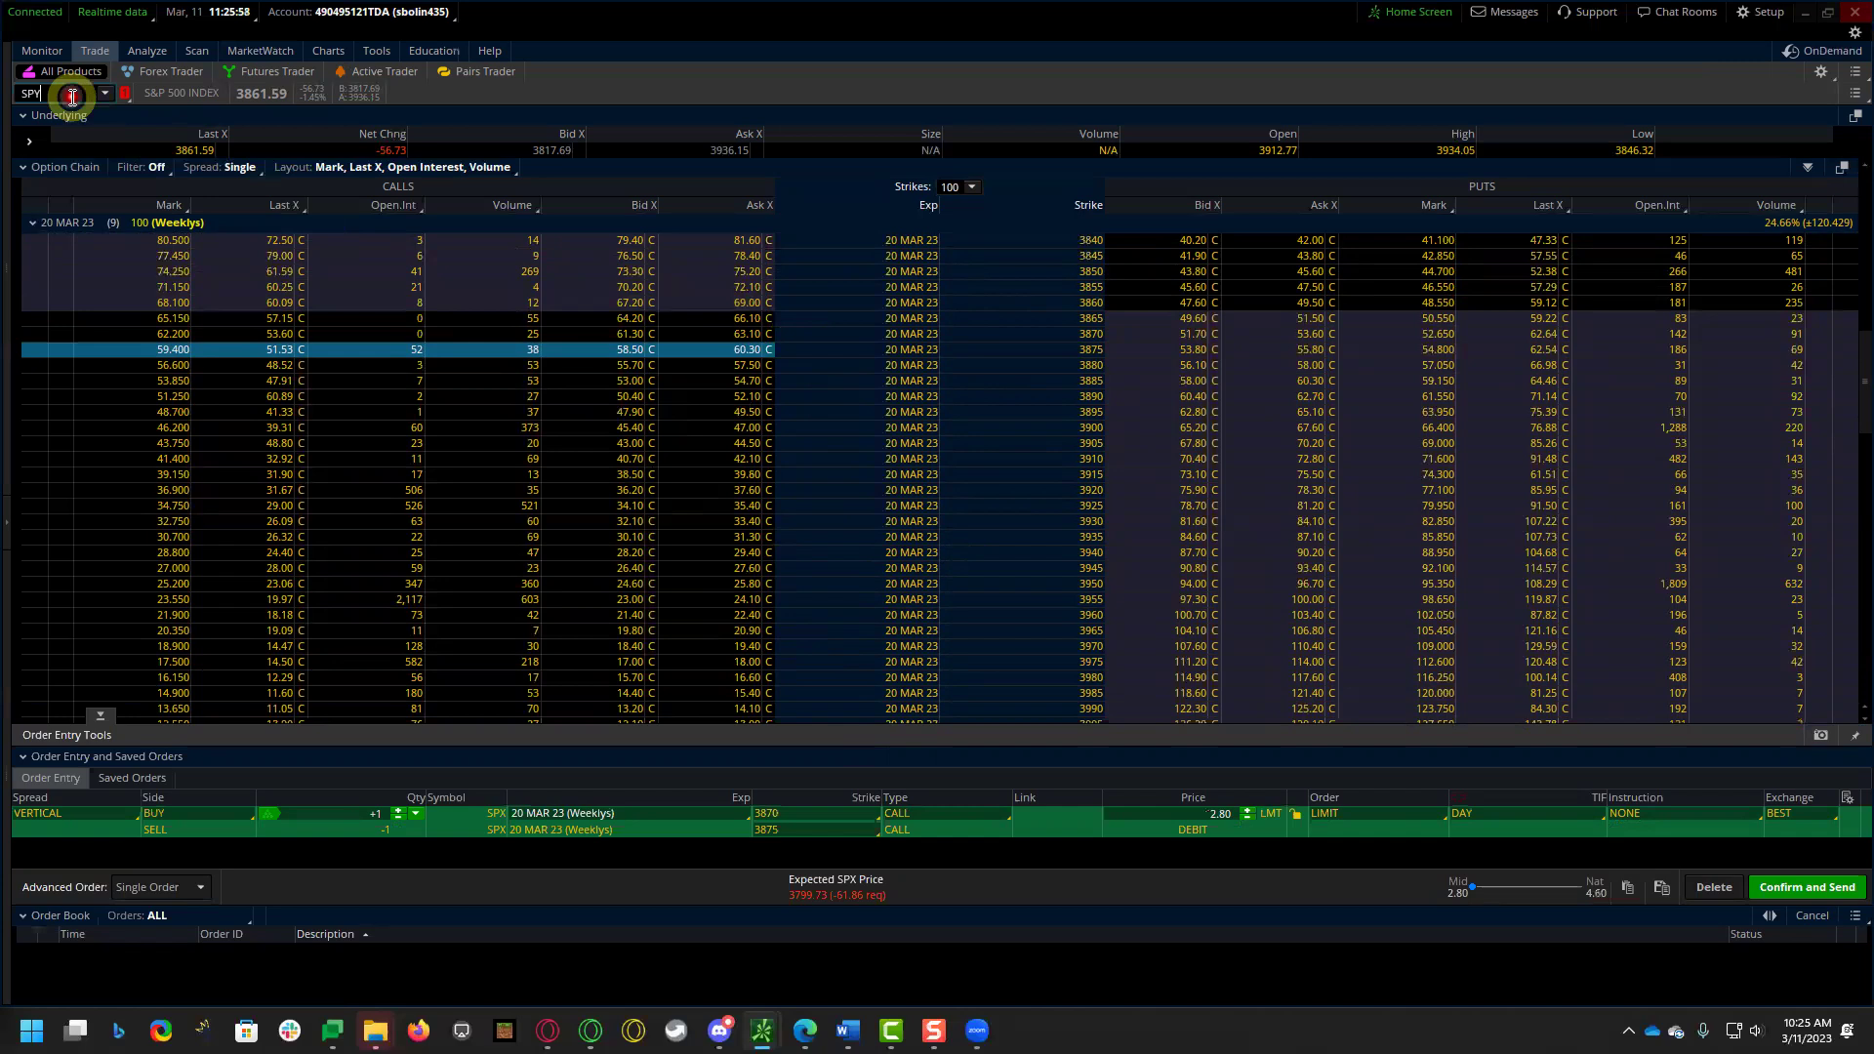
{"action": "key", "text": "Return"}
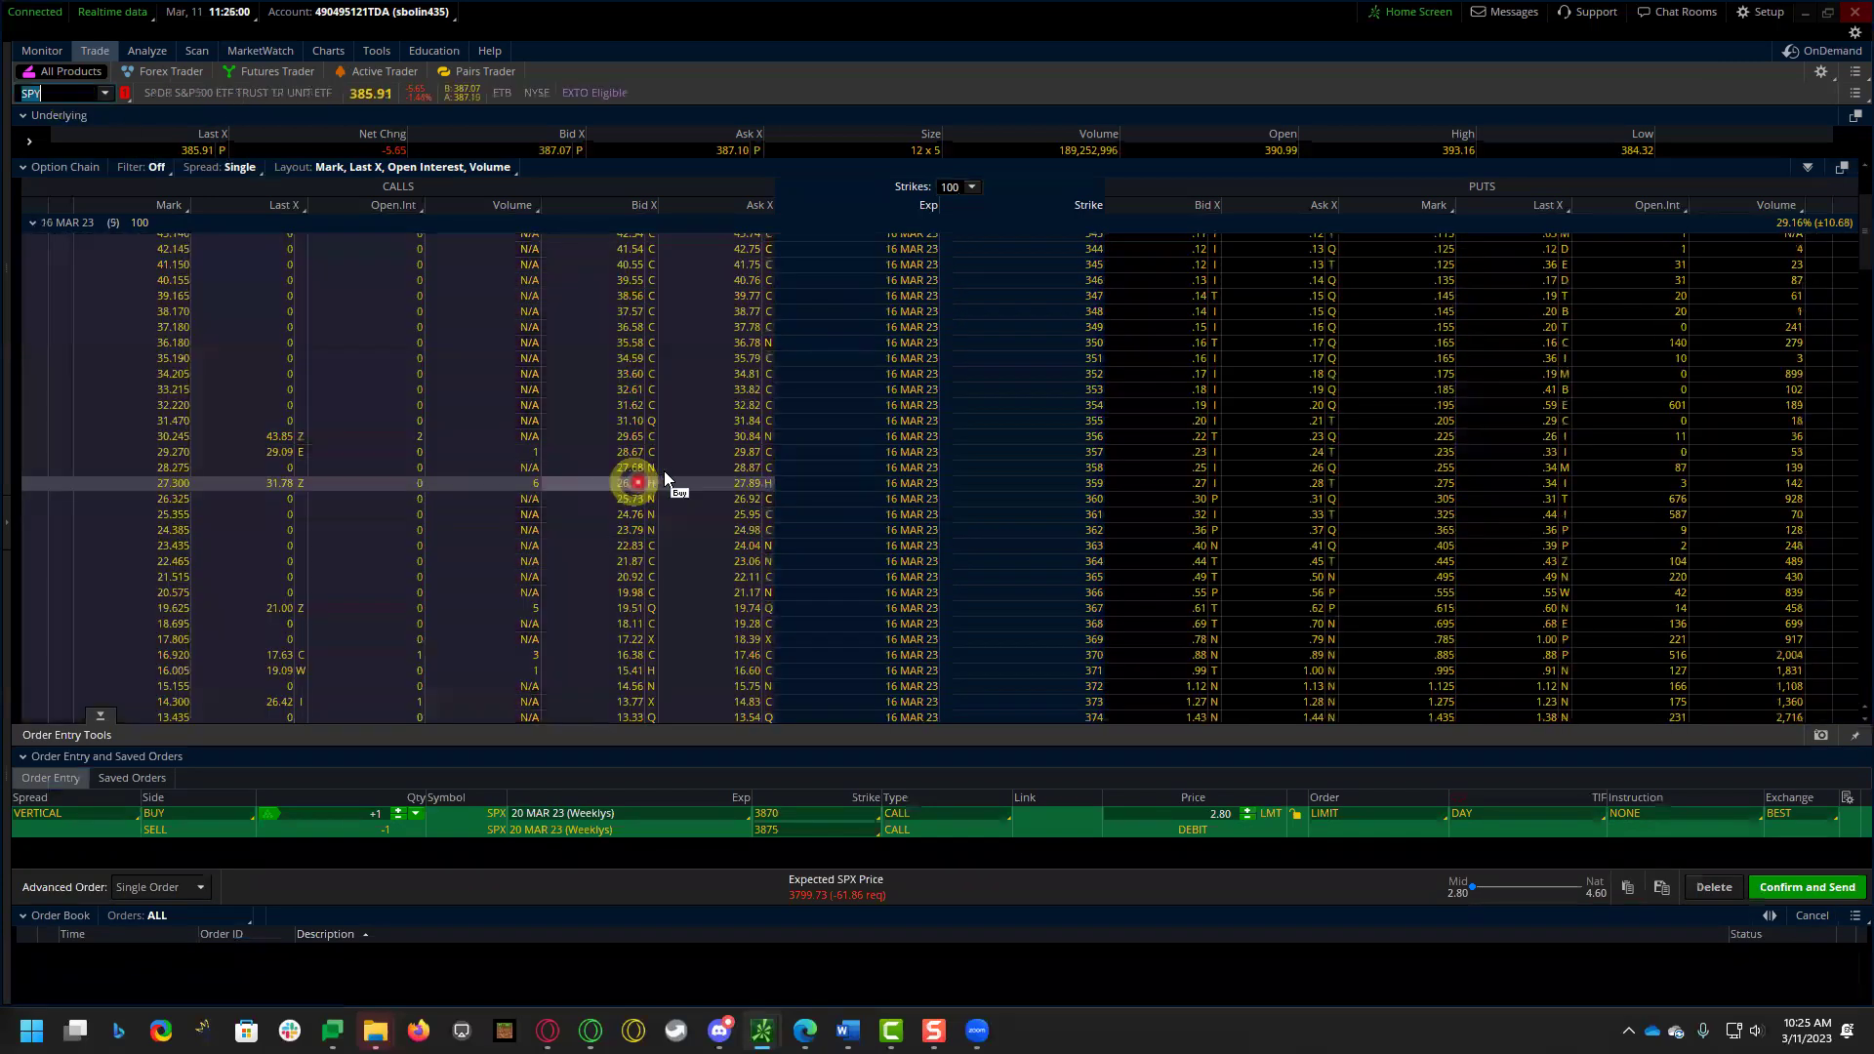
{"action": "scroll", "coordinate": [661, 471], "scroll_direction": "down", "scroll_amount": 10}
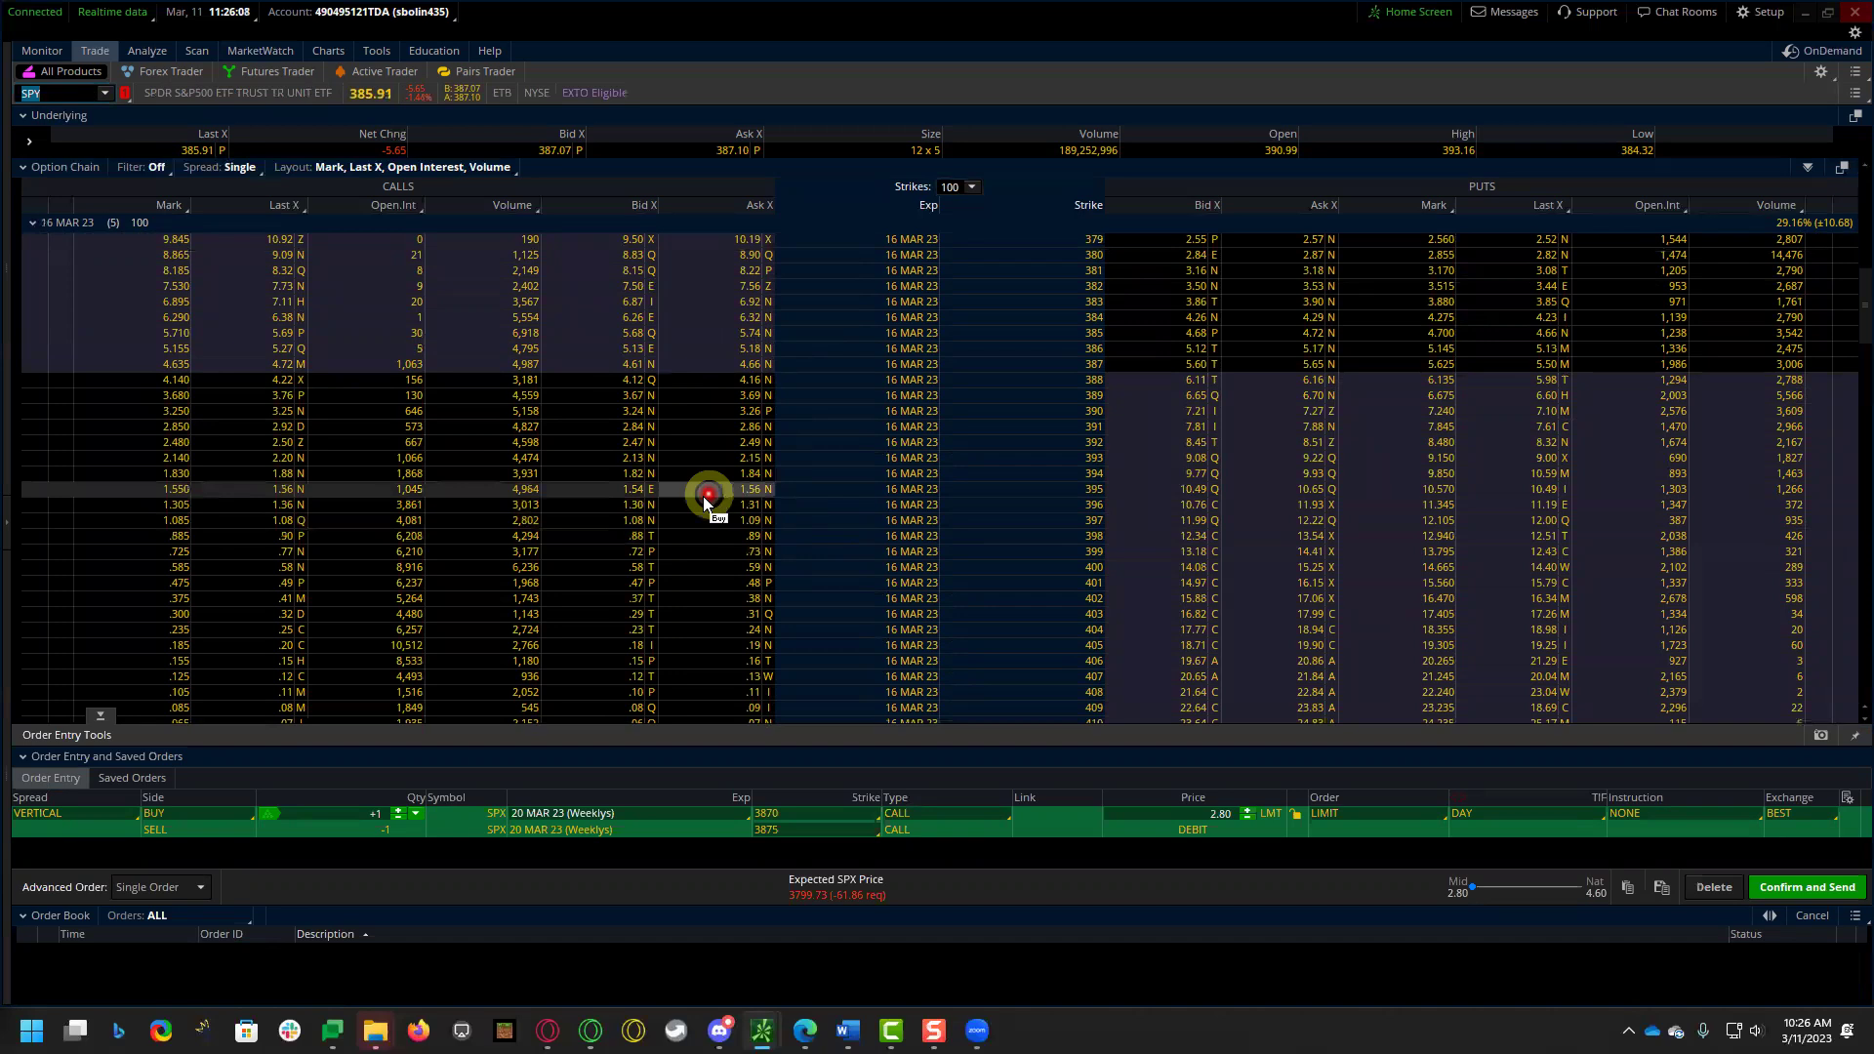
{"action": "left_click", "coordinate": [1713, 886]}
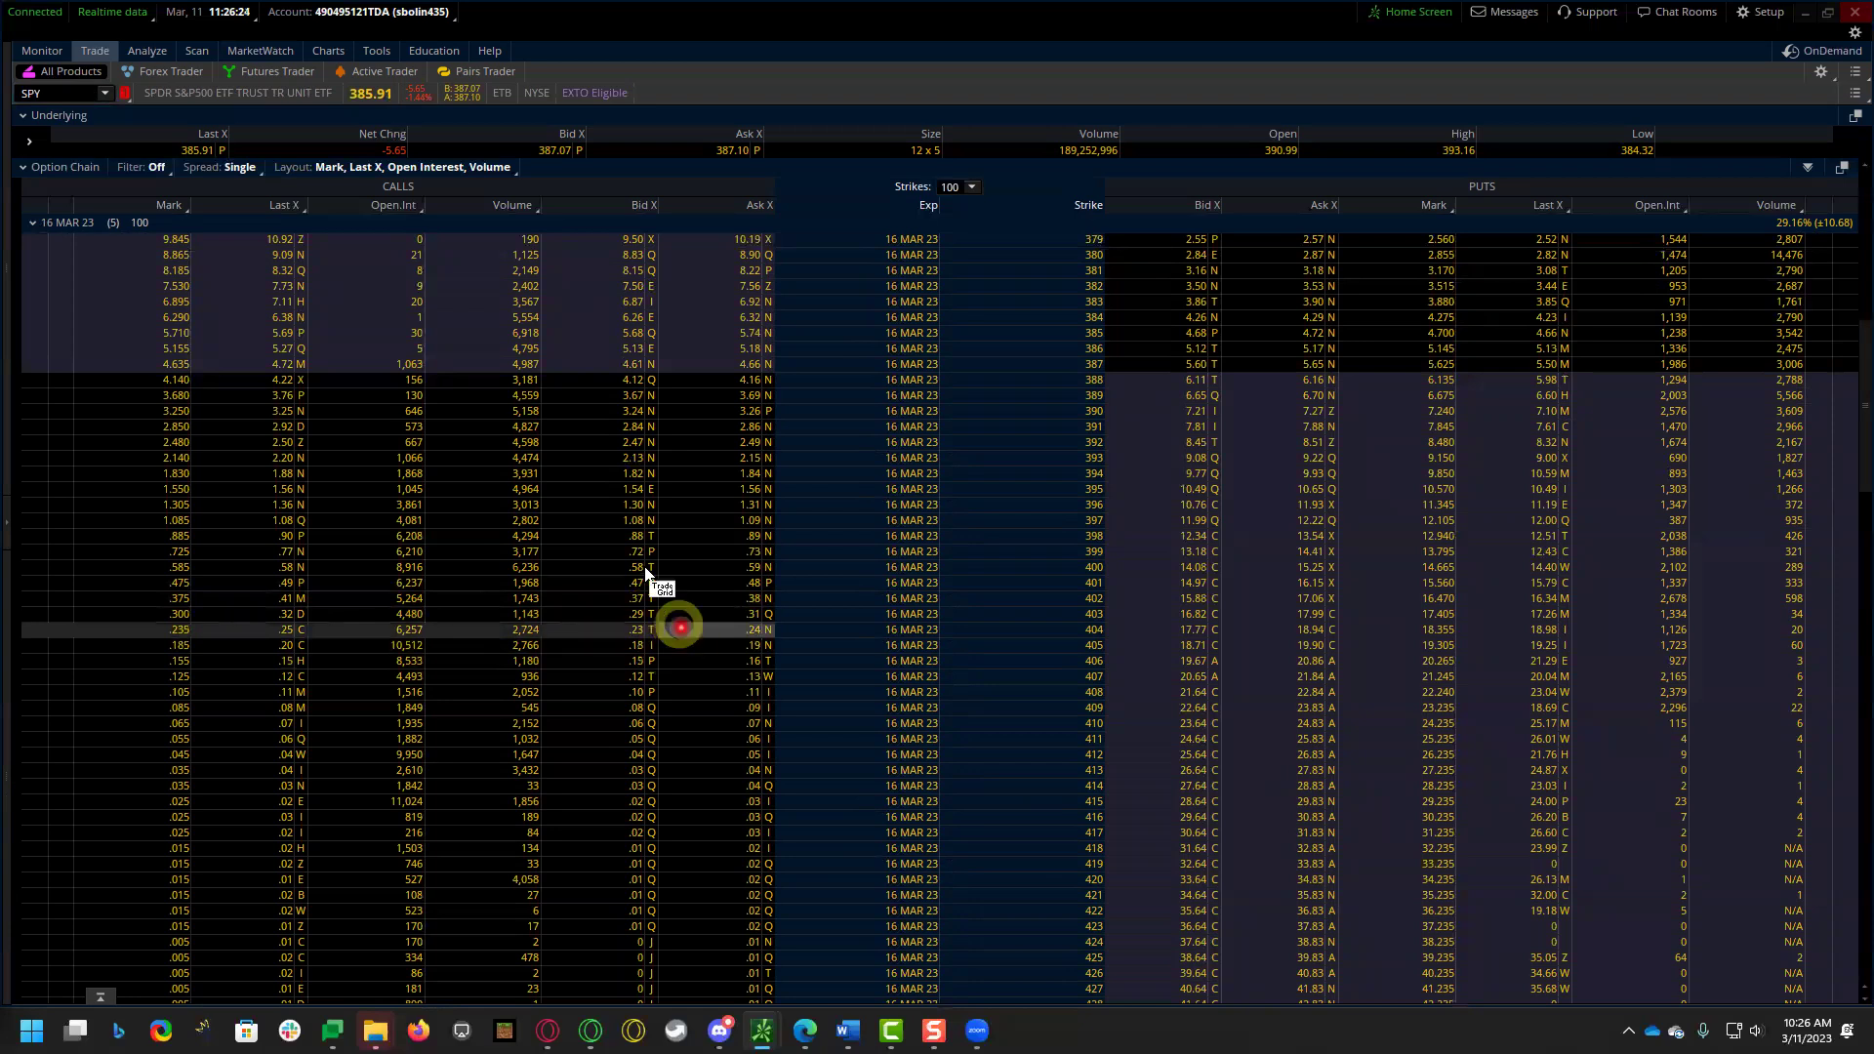
- Circle the bid and ask prices of in-the-money, at-the-money and out-of-the-money 16 MAR 23 calls, and clear the circles
{"action": "left_click", "coordinate": [839, 632]}
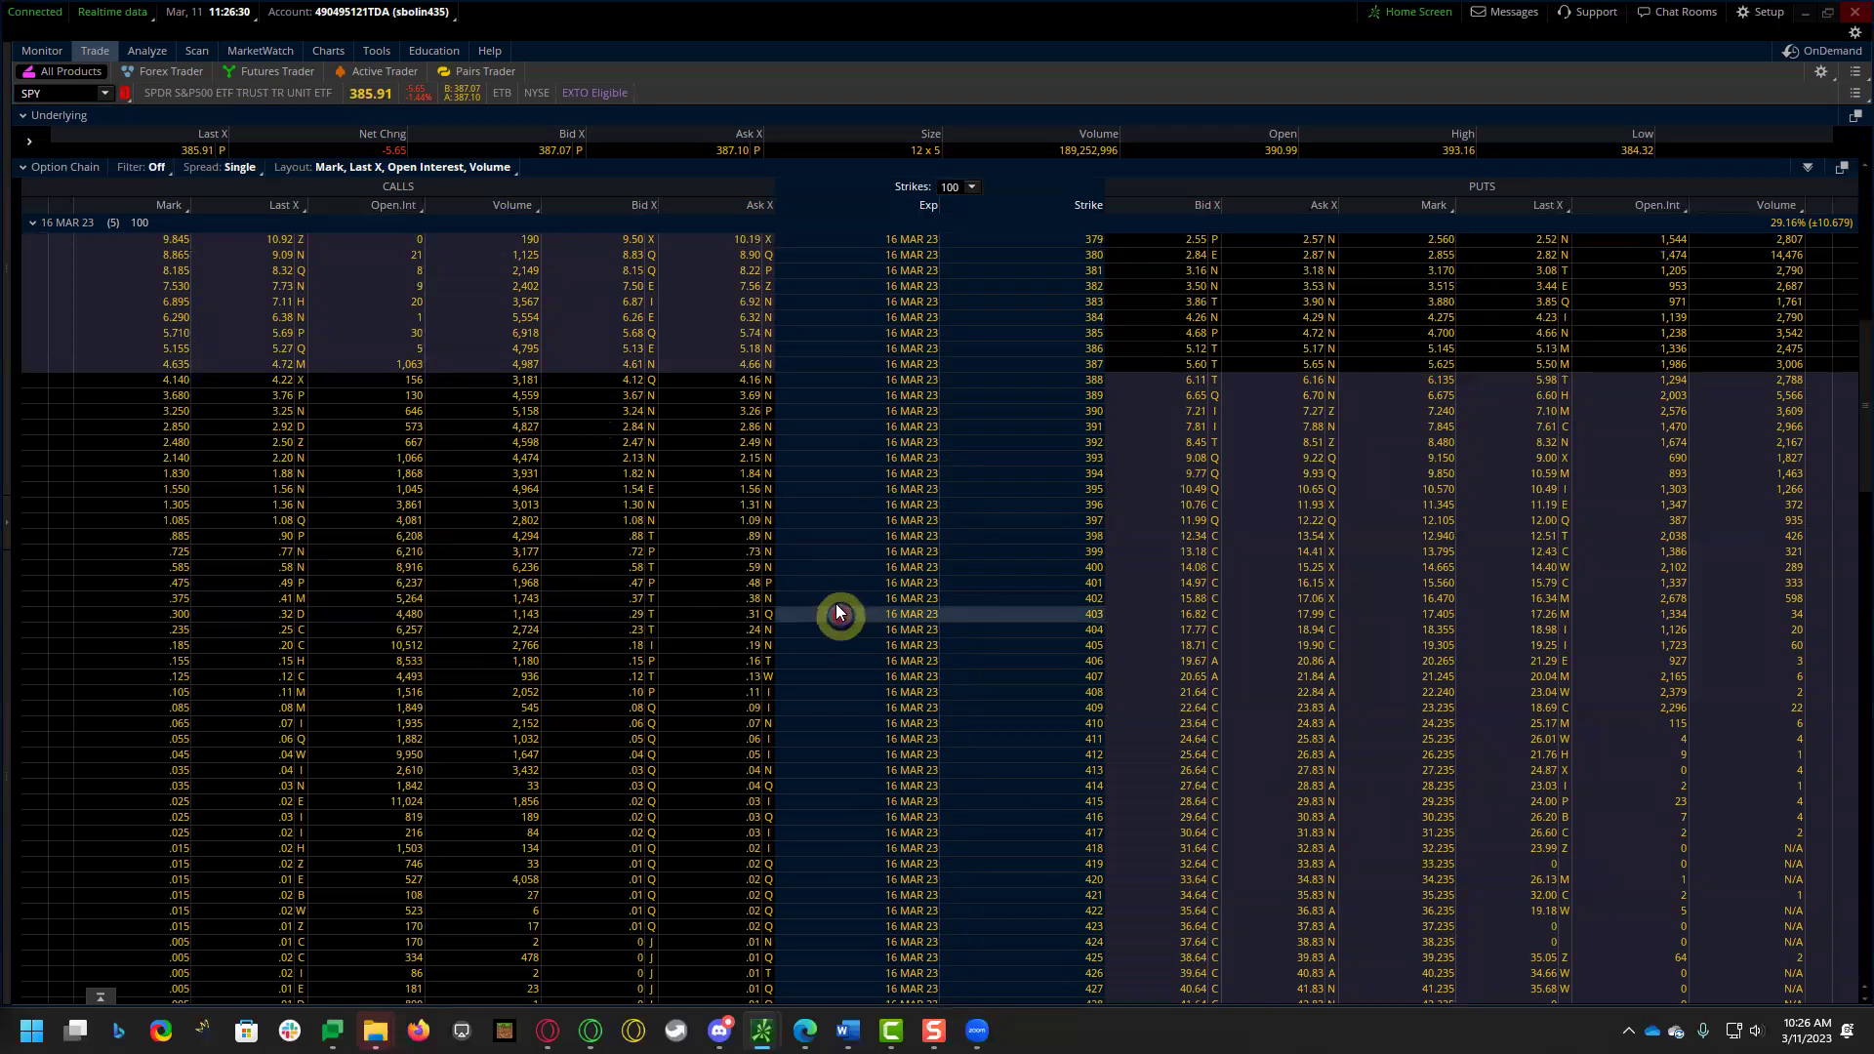
{"action": "scroll", "coordinate": [827, 617], "scroll_direction": "up", "scroll_amount": 1}
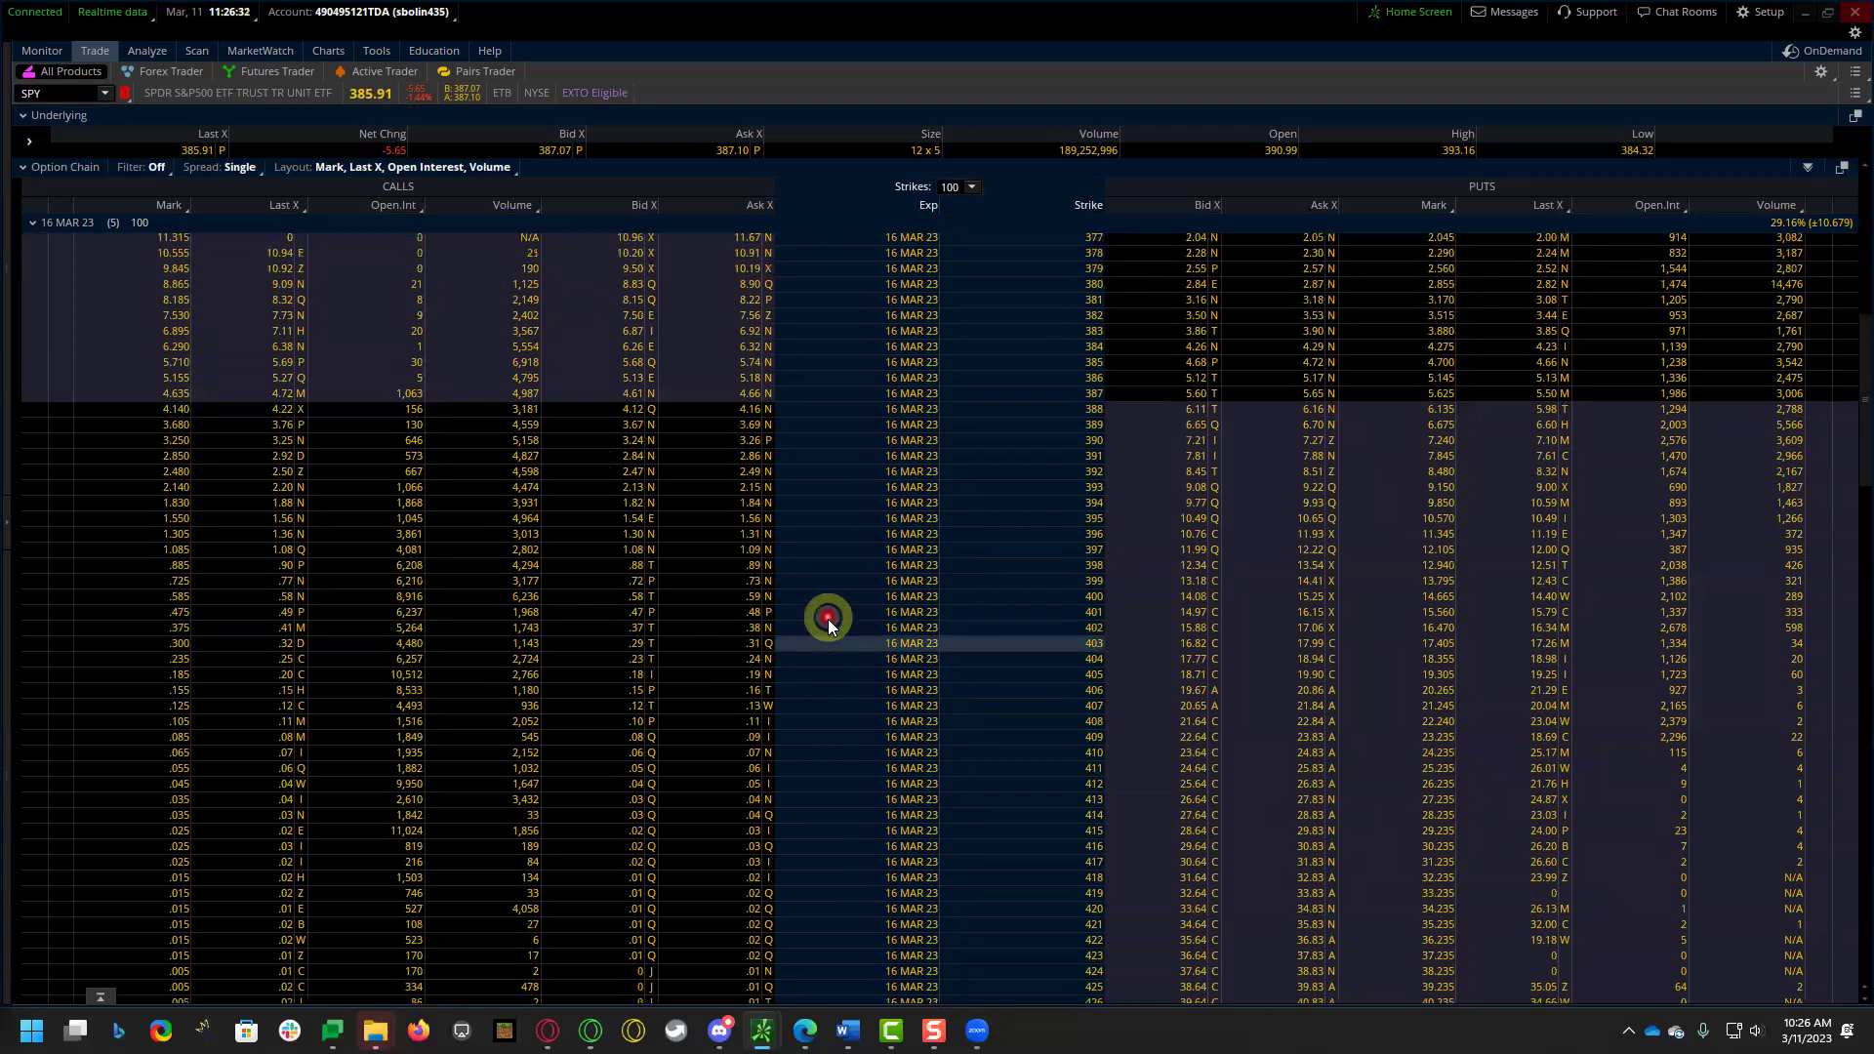
{"action": "scroll", "coordinate": [828, 617], "scroll_direction": "up", "scroll_amount": 3}
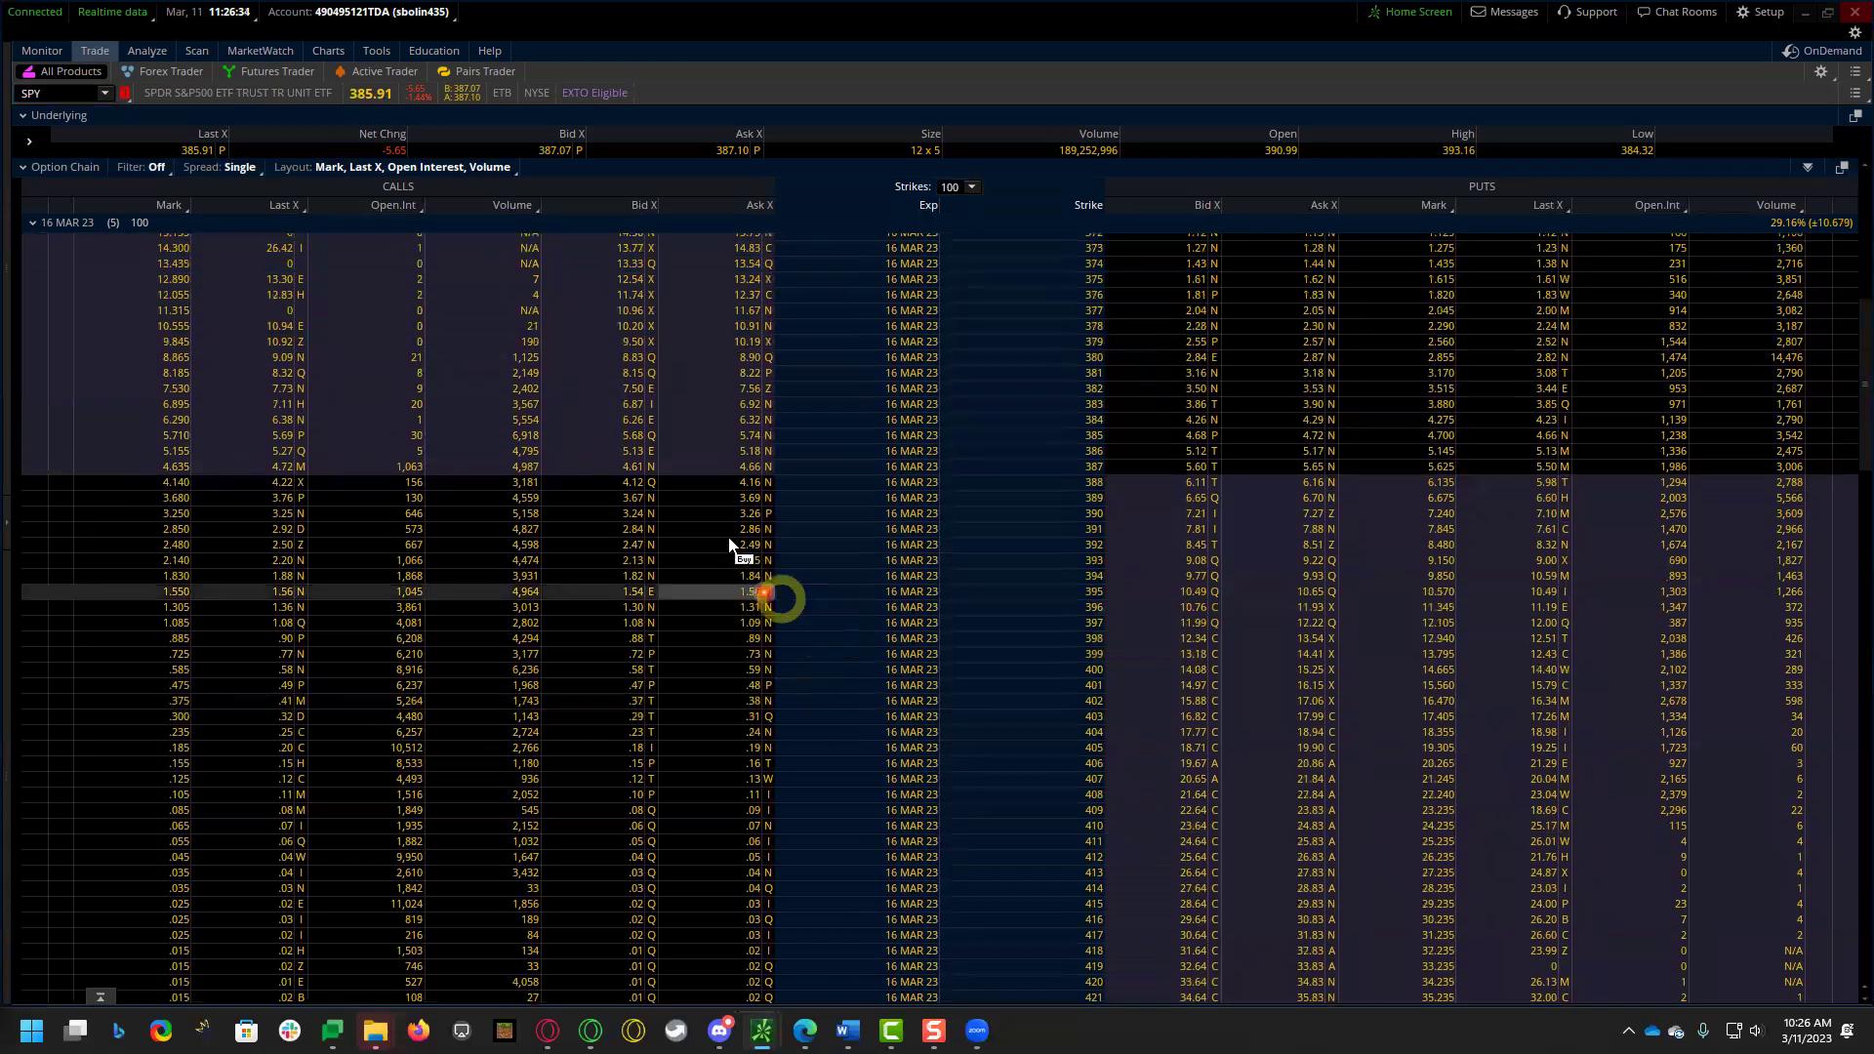
{"action": "mouse_move", "coordinate": [761, 510]}
{"action": "left_mouse_down"}
{"action": "mouse_move", "coordinate": [577, 586]}
{"action": "mouse_move", "coordinate": [832, 580]}
{"action": "mouse_move", "coordinate": [684, 544]}
{"action": "left_mouse_up"}
{"action": "left_click_drag", "start_coordinate": [691, 235], "coordinate": [634, 242]}
{"action": "mouse_move", "coordinate": [571, 295]}
{"action": "left_mouse_down"}
{"action": "mouse_move", "coordinate": [794, 292]}
{"action": "mouse_move", "coordinate": [563, 267]}
{"action": "left_mouse_up"}
{"action": "mouse_move", "coordinate": [773, 444]}
{"action": "left_mouse_down"}
{"action": "mouse_move", "coordinate": [588, 506]}
{"action": "mouse_move", "coordinate": [783, 447]}
{"action": "left_mouse_up"}
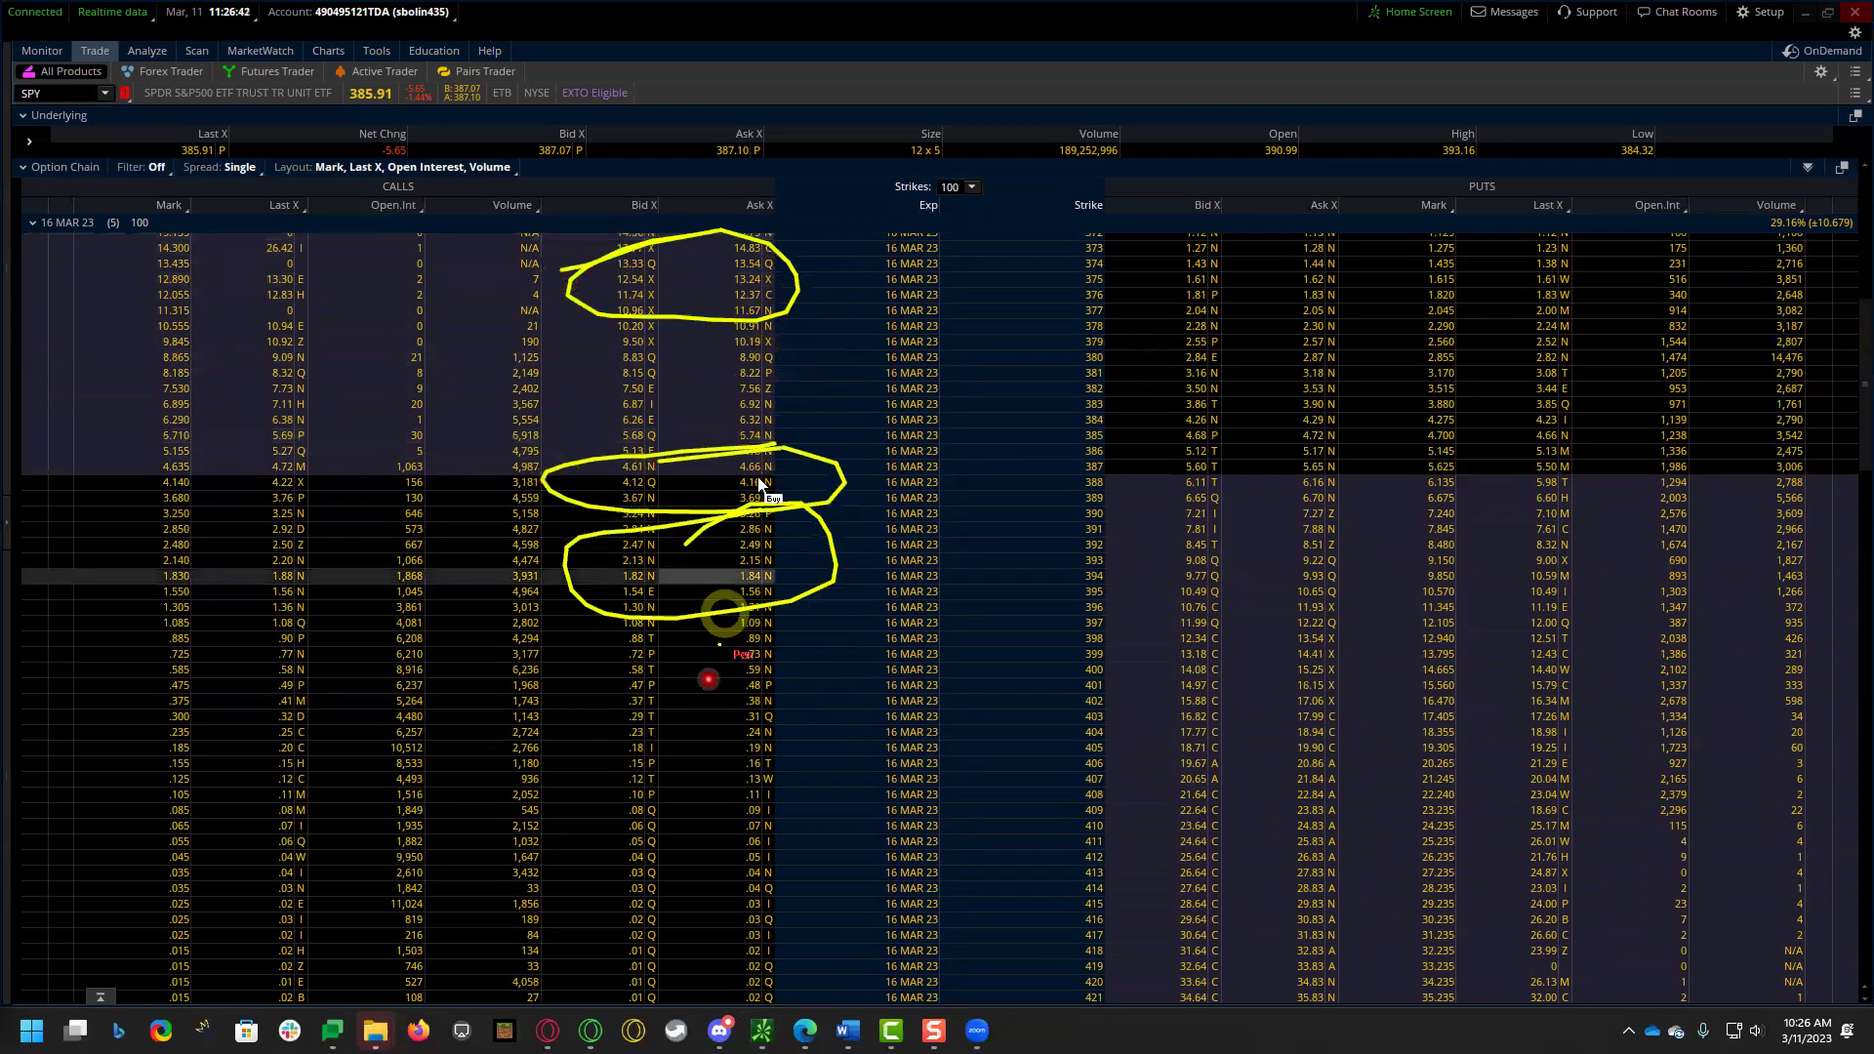
{"action": "key", "text": "Escape"}
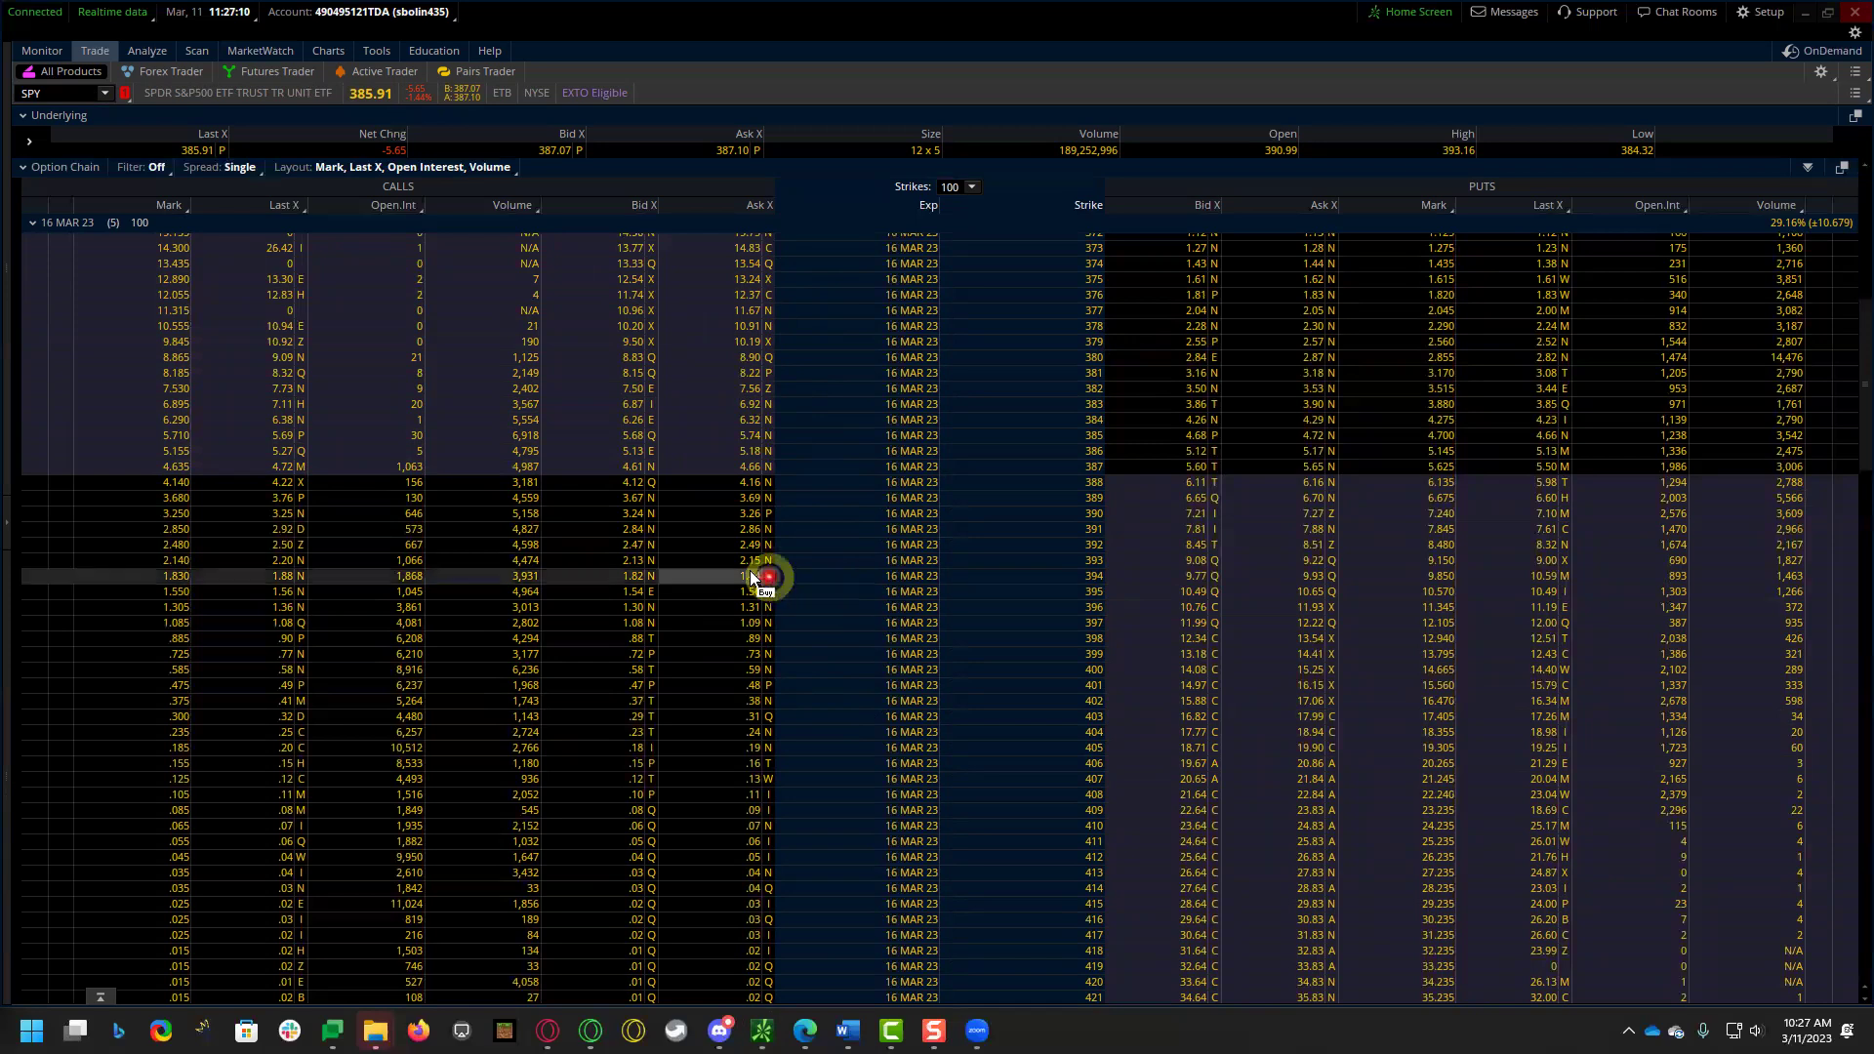
{"action": "left_click", "coordinate": [713, 567]}
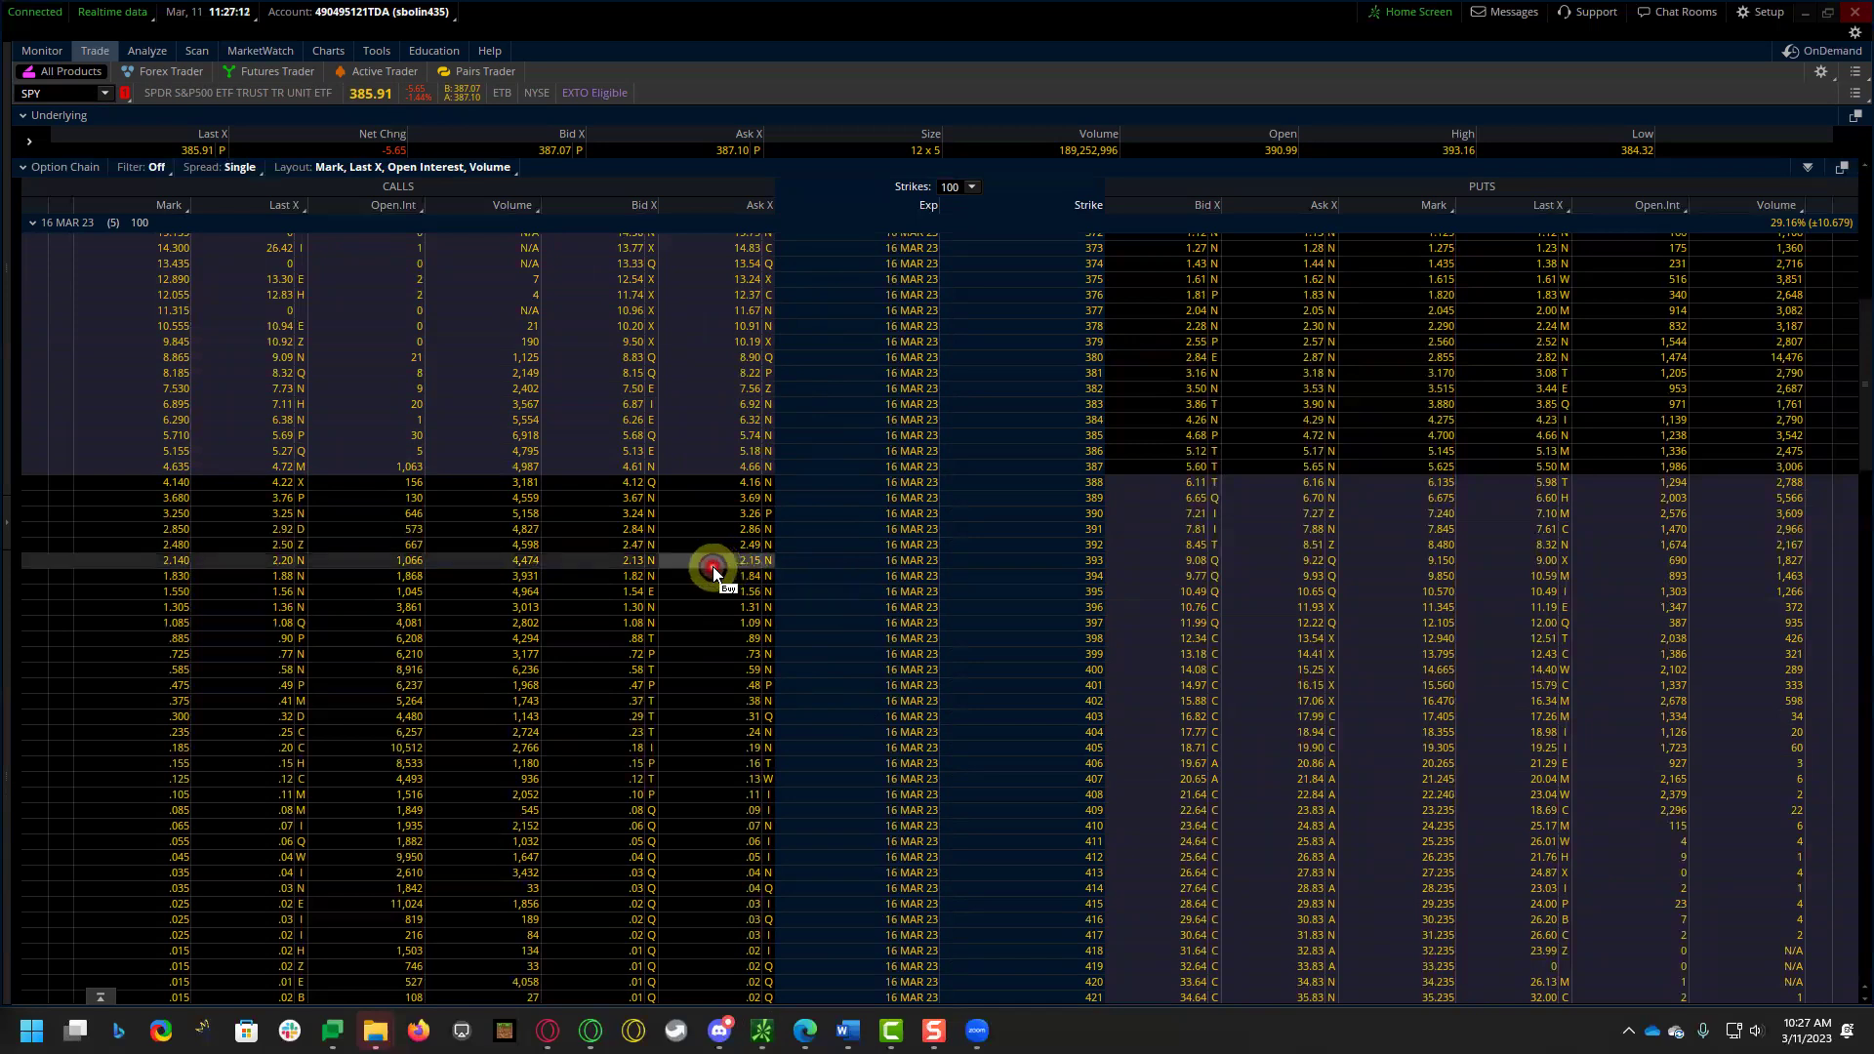
{"action": "left_click", "coordinate": [736, 606]}
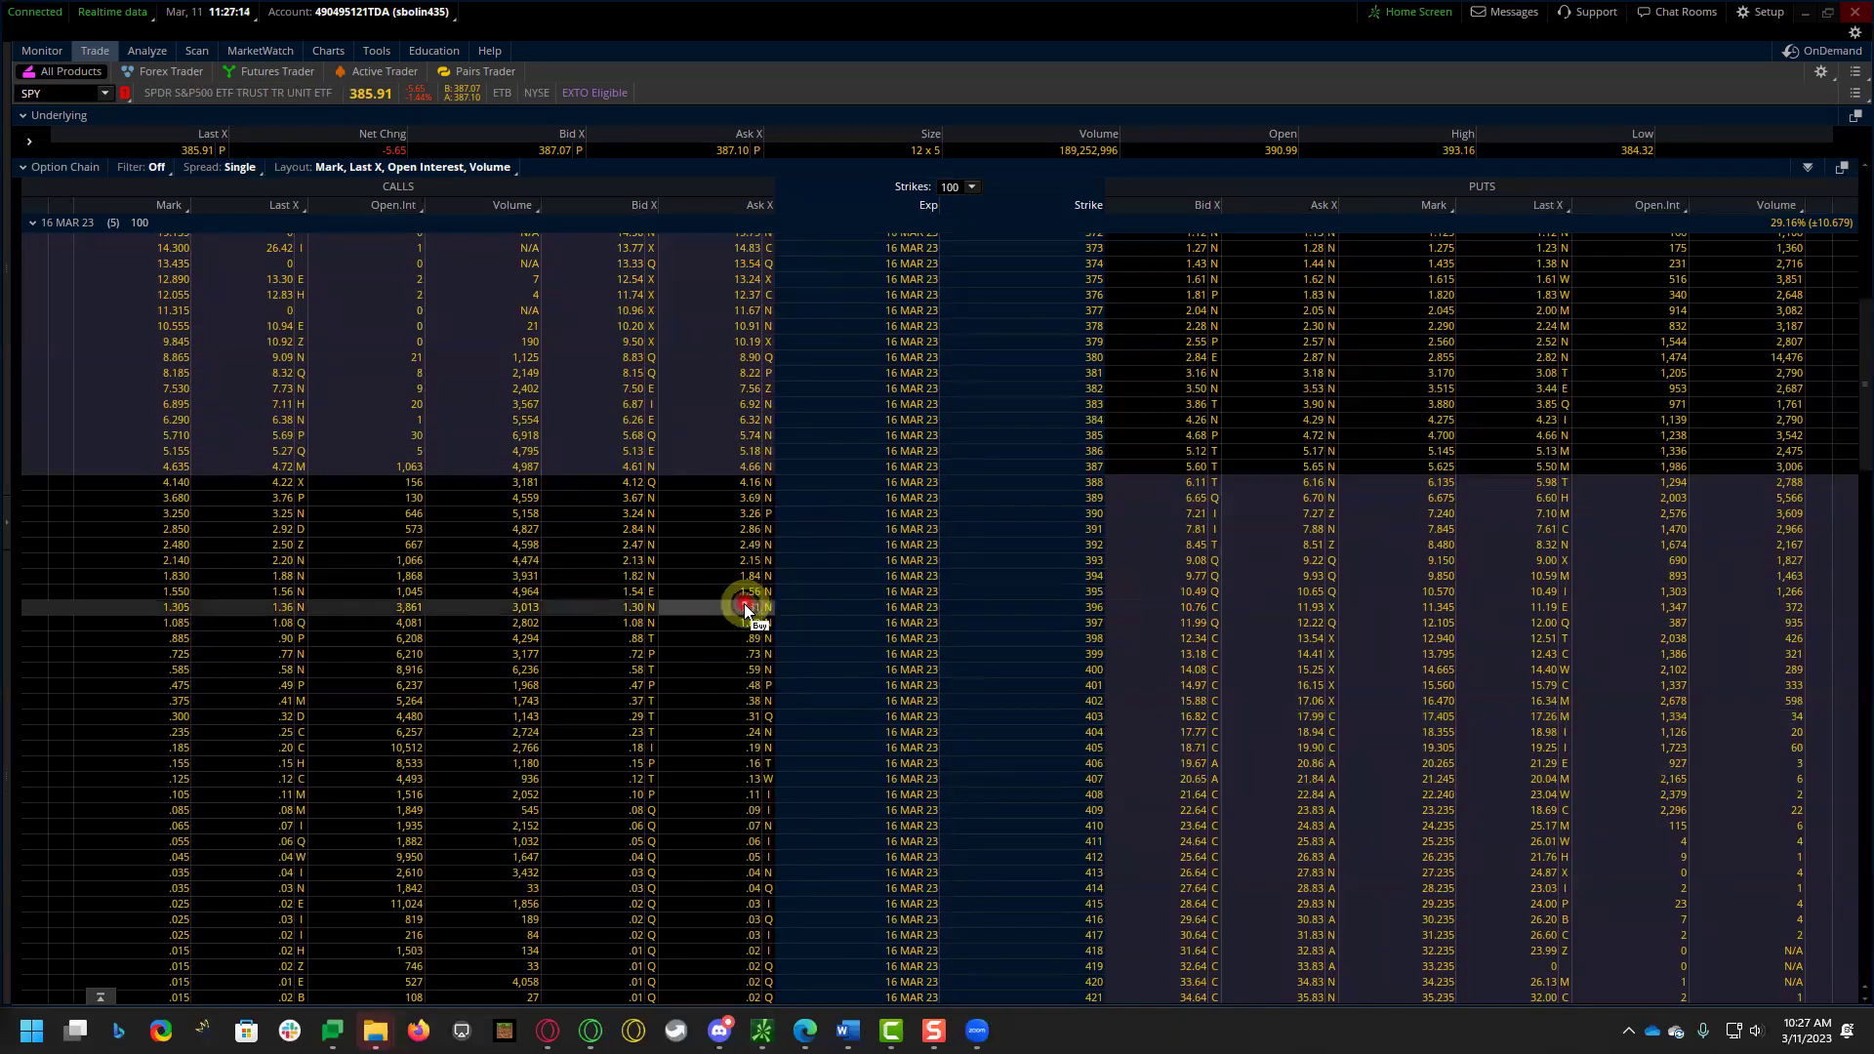
{"action": "left_click", "coordinate": [789, 598]}
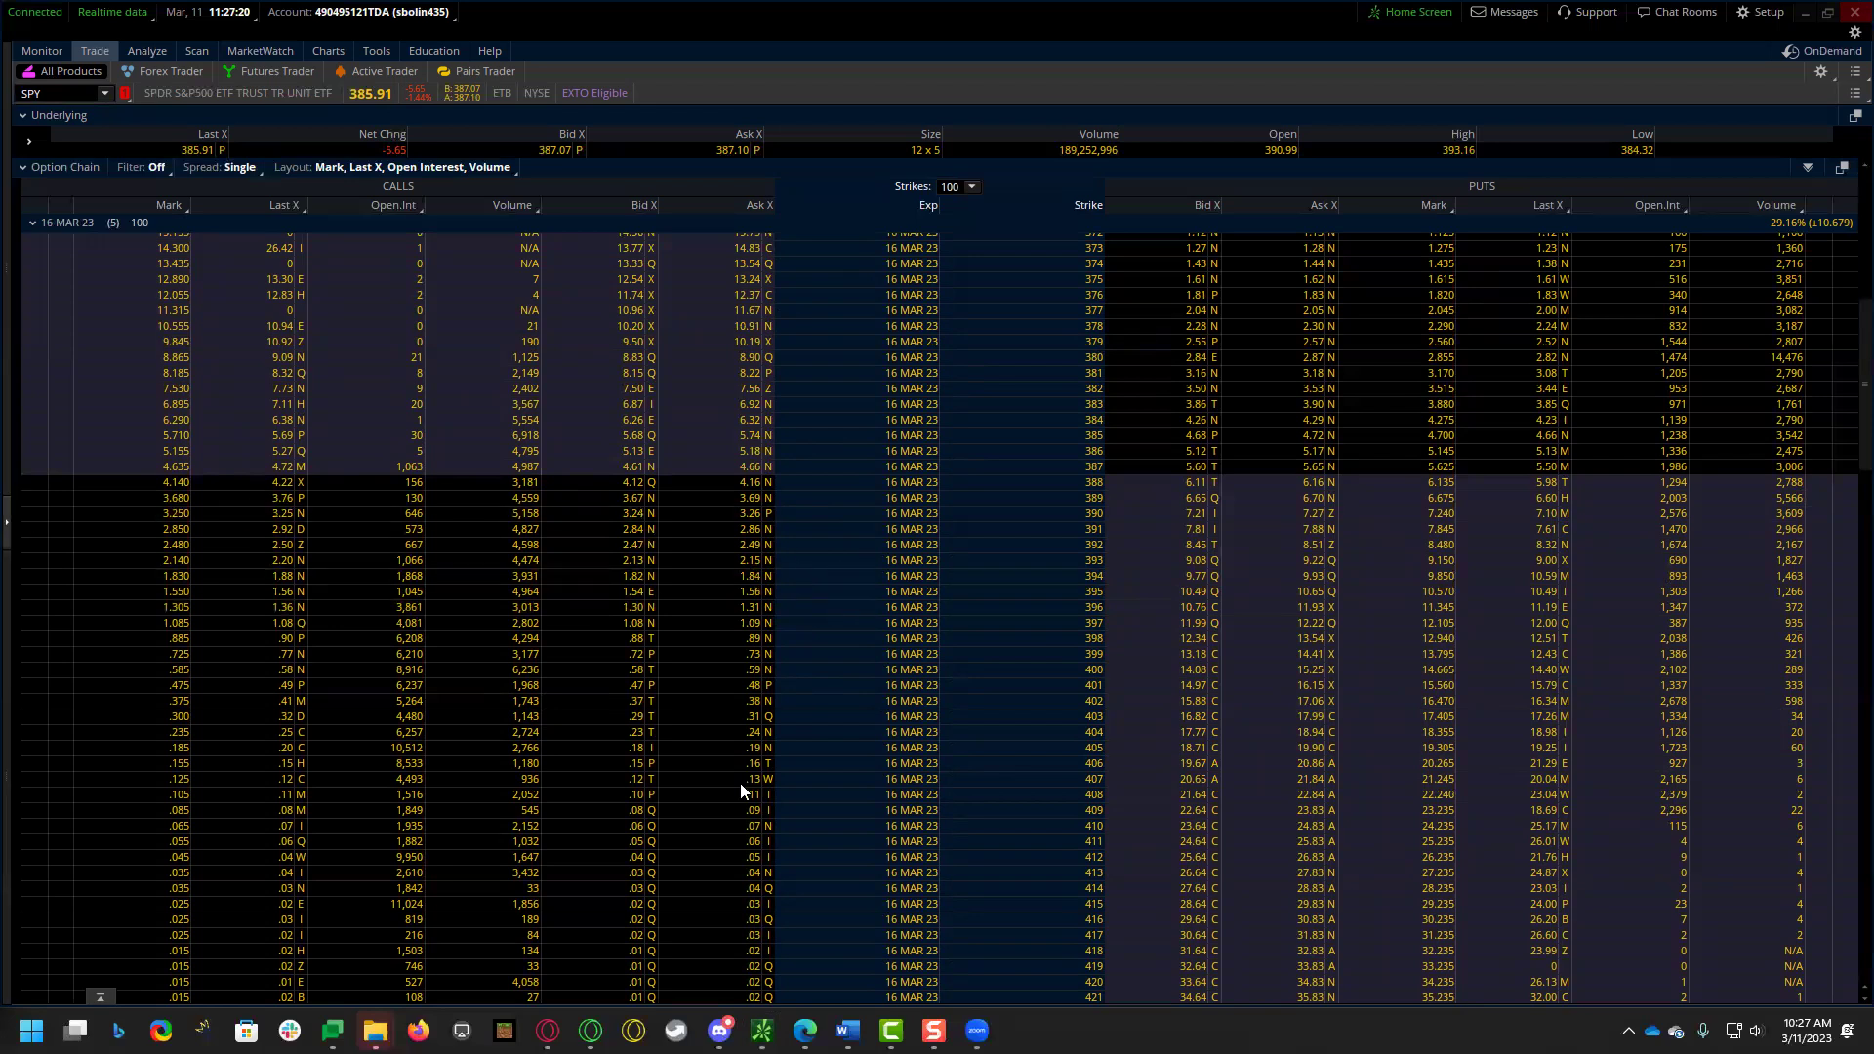
{"action": "left_click", "coordinate": [789, 814]}
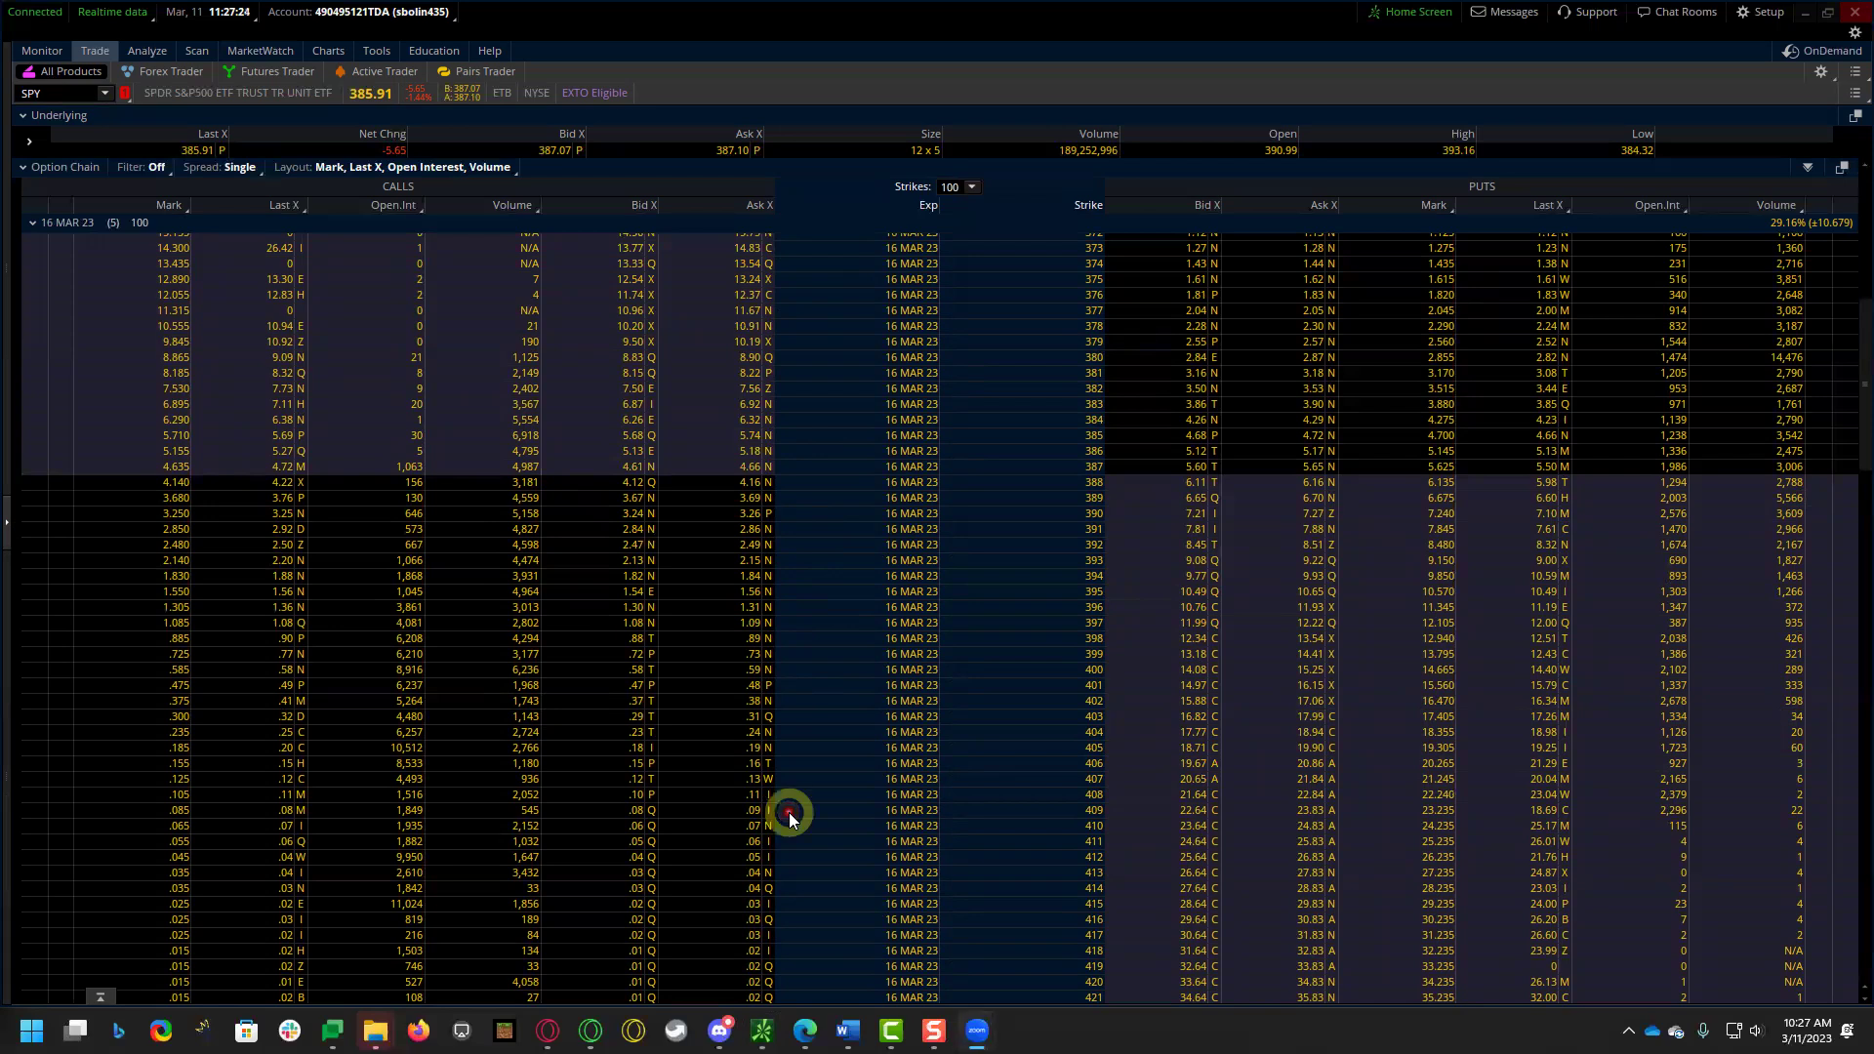
{"action": "left_click", "coordinate": [836, 802]}
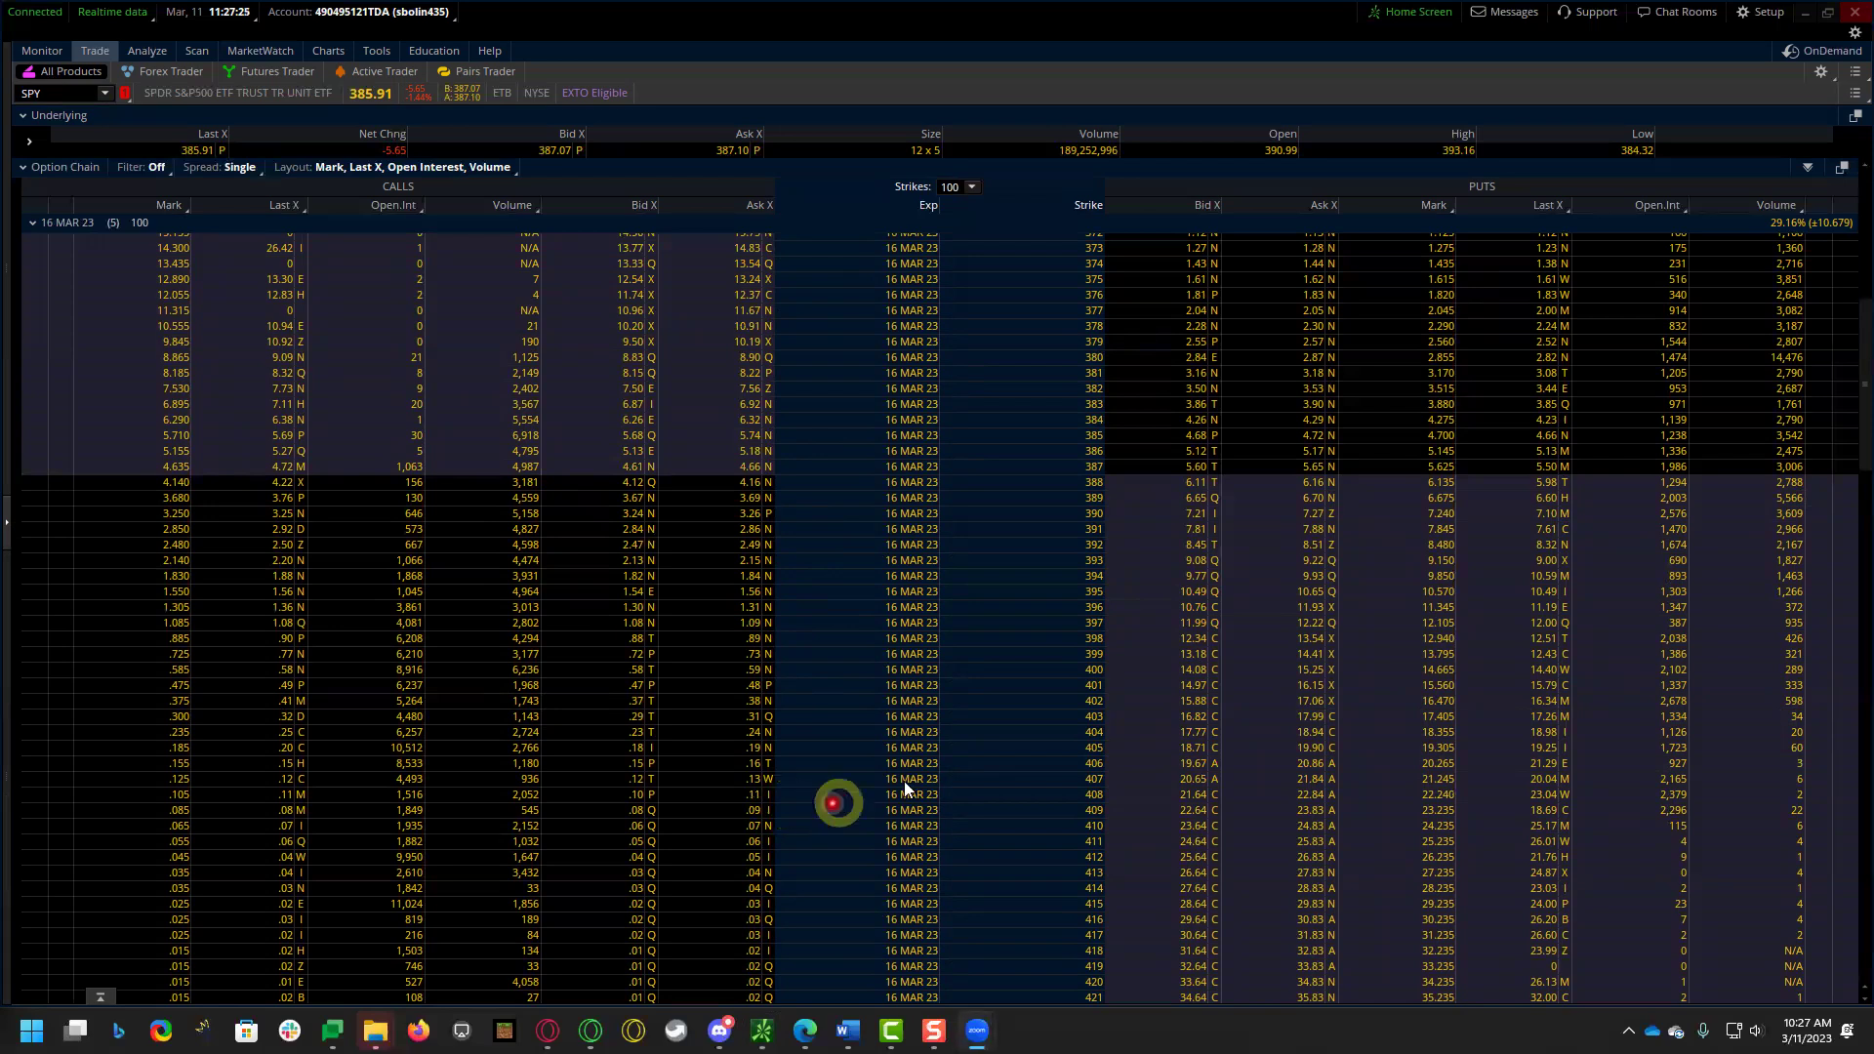
- Select the 401 put and highlight the 398 to 400 and 385 to 387 call rows across to their strikes
{"action": "left_click", "coordinate": [1106, 681]}
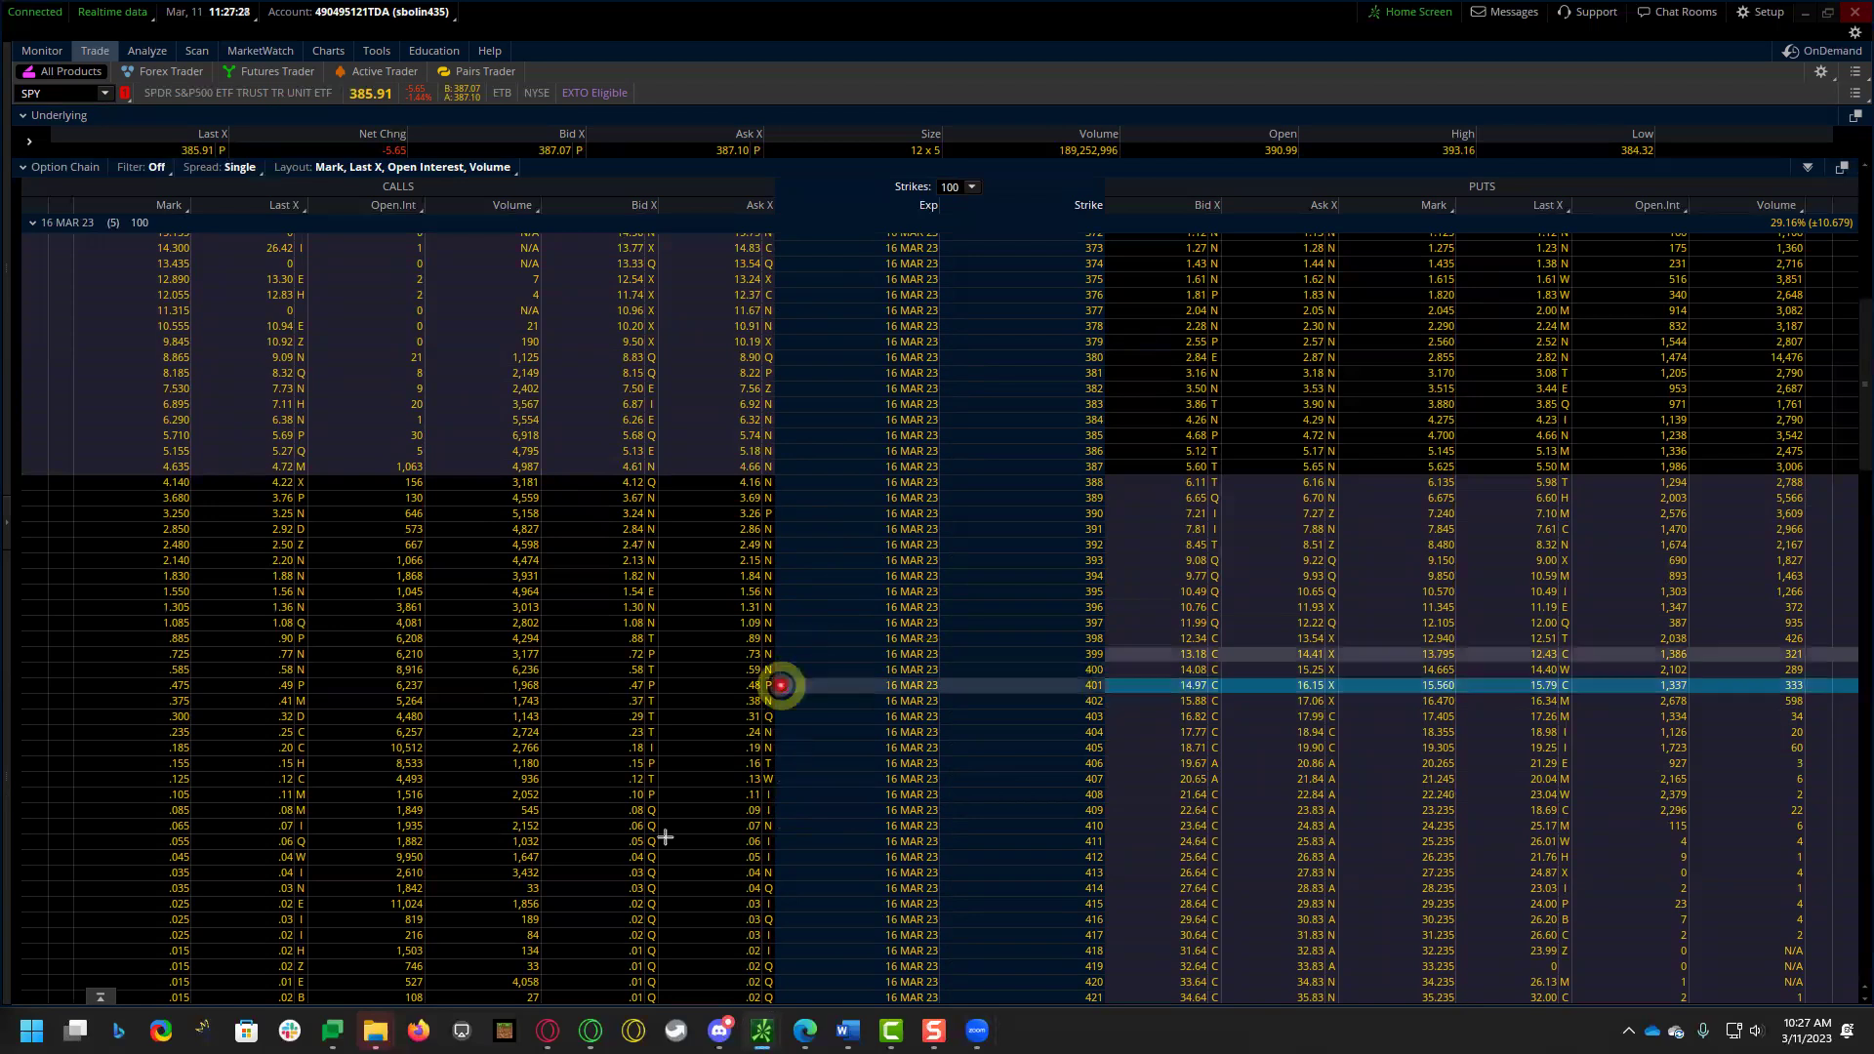
{"action": "left_click_drag", "start_coordinate": [1113, 669], "coordinate": [1074, 667]}
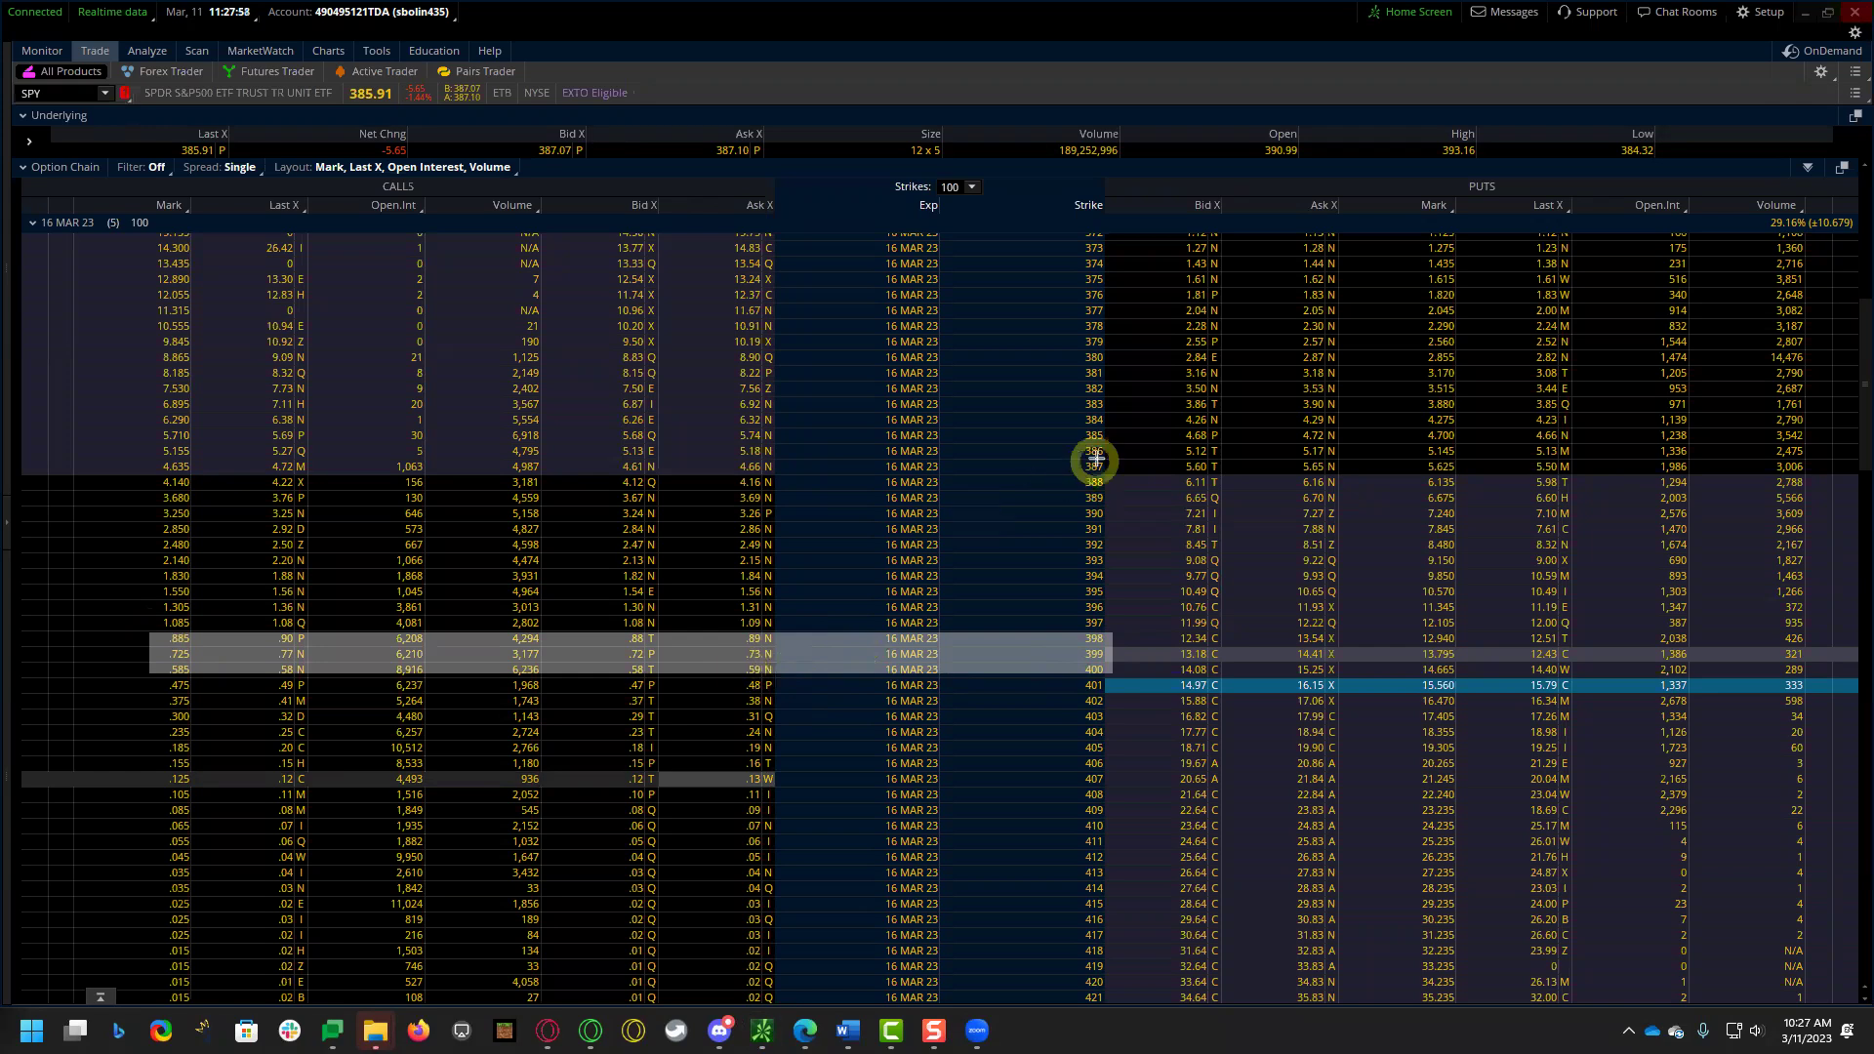
{"action": "left_click_drag", "start_coordinate": [1103, 478], "coordinate": [49, 428]}
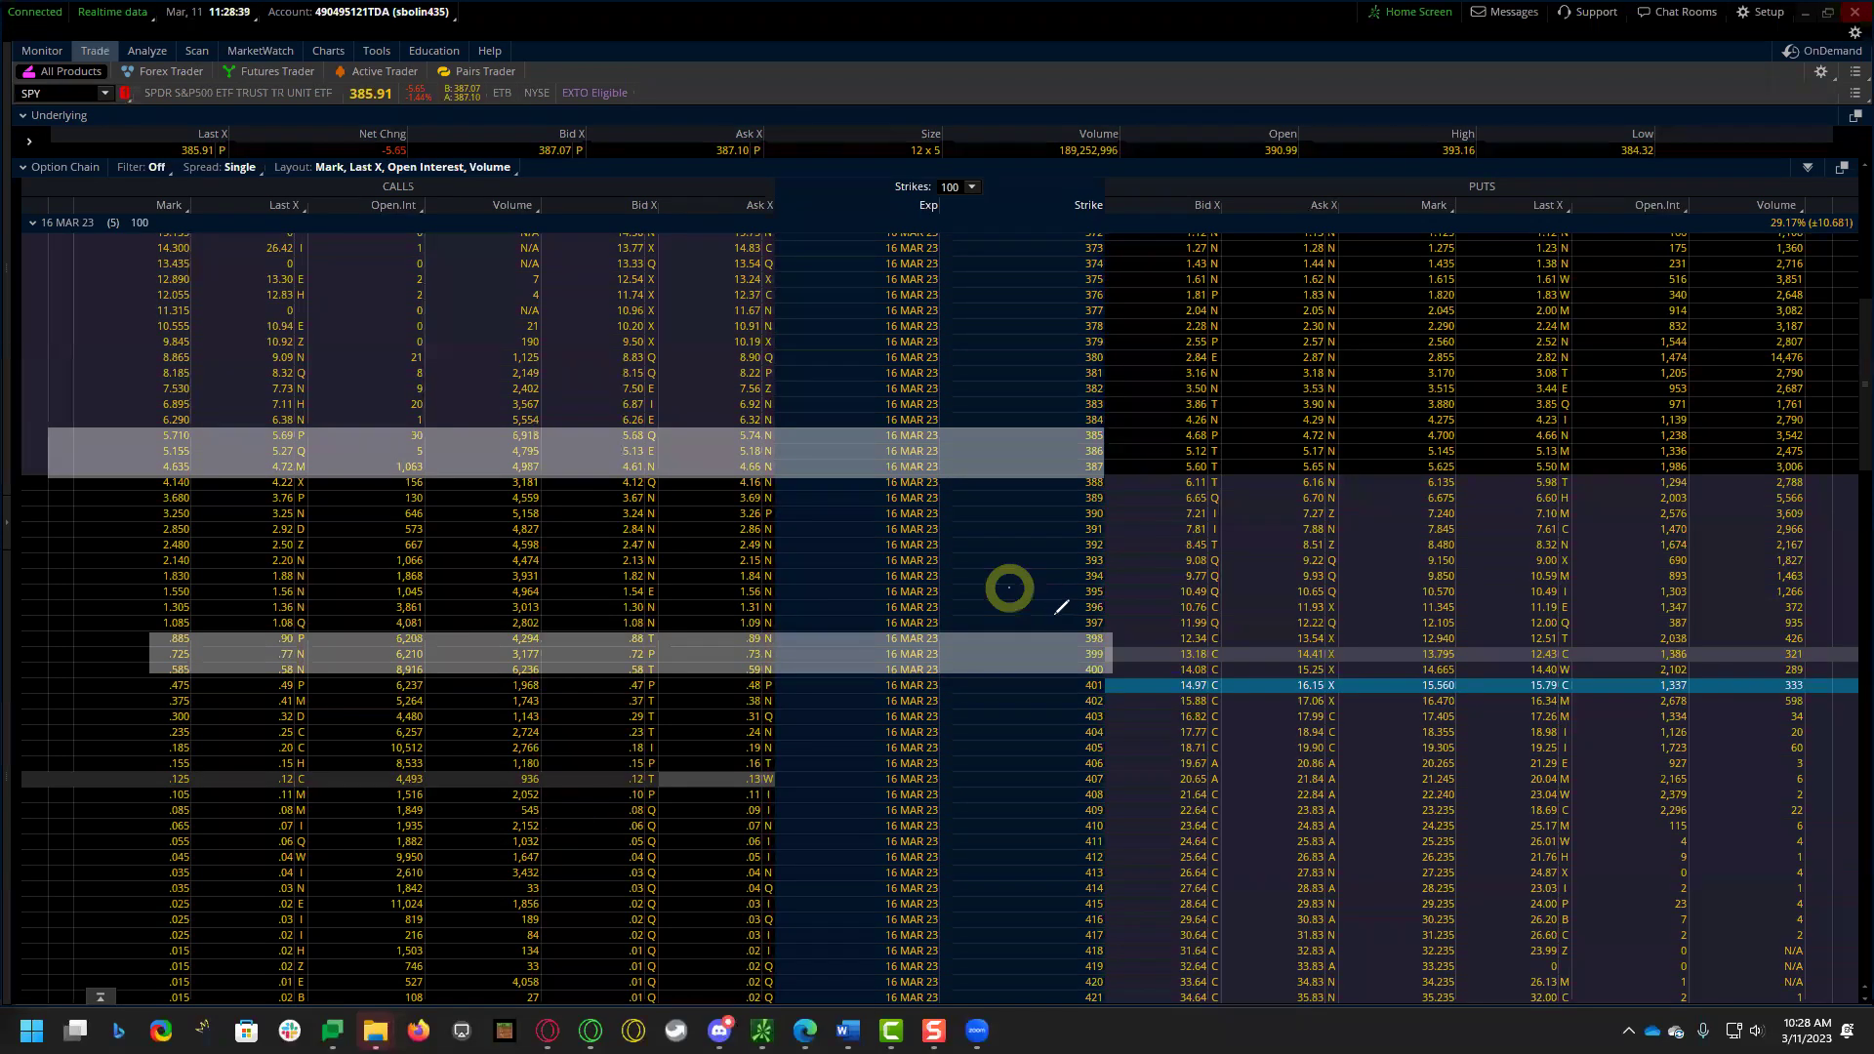
- Mark the highlighted calls' strikes and bid and ask prices with arrows and circles, and clear all annotations
{"action": "left_click_drag", "start_coordinate": [1009, 588], "coordinate": [1054, 617]}
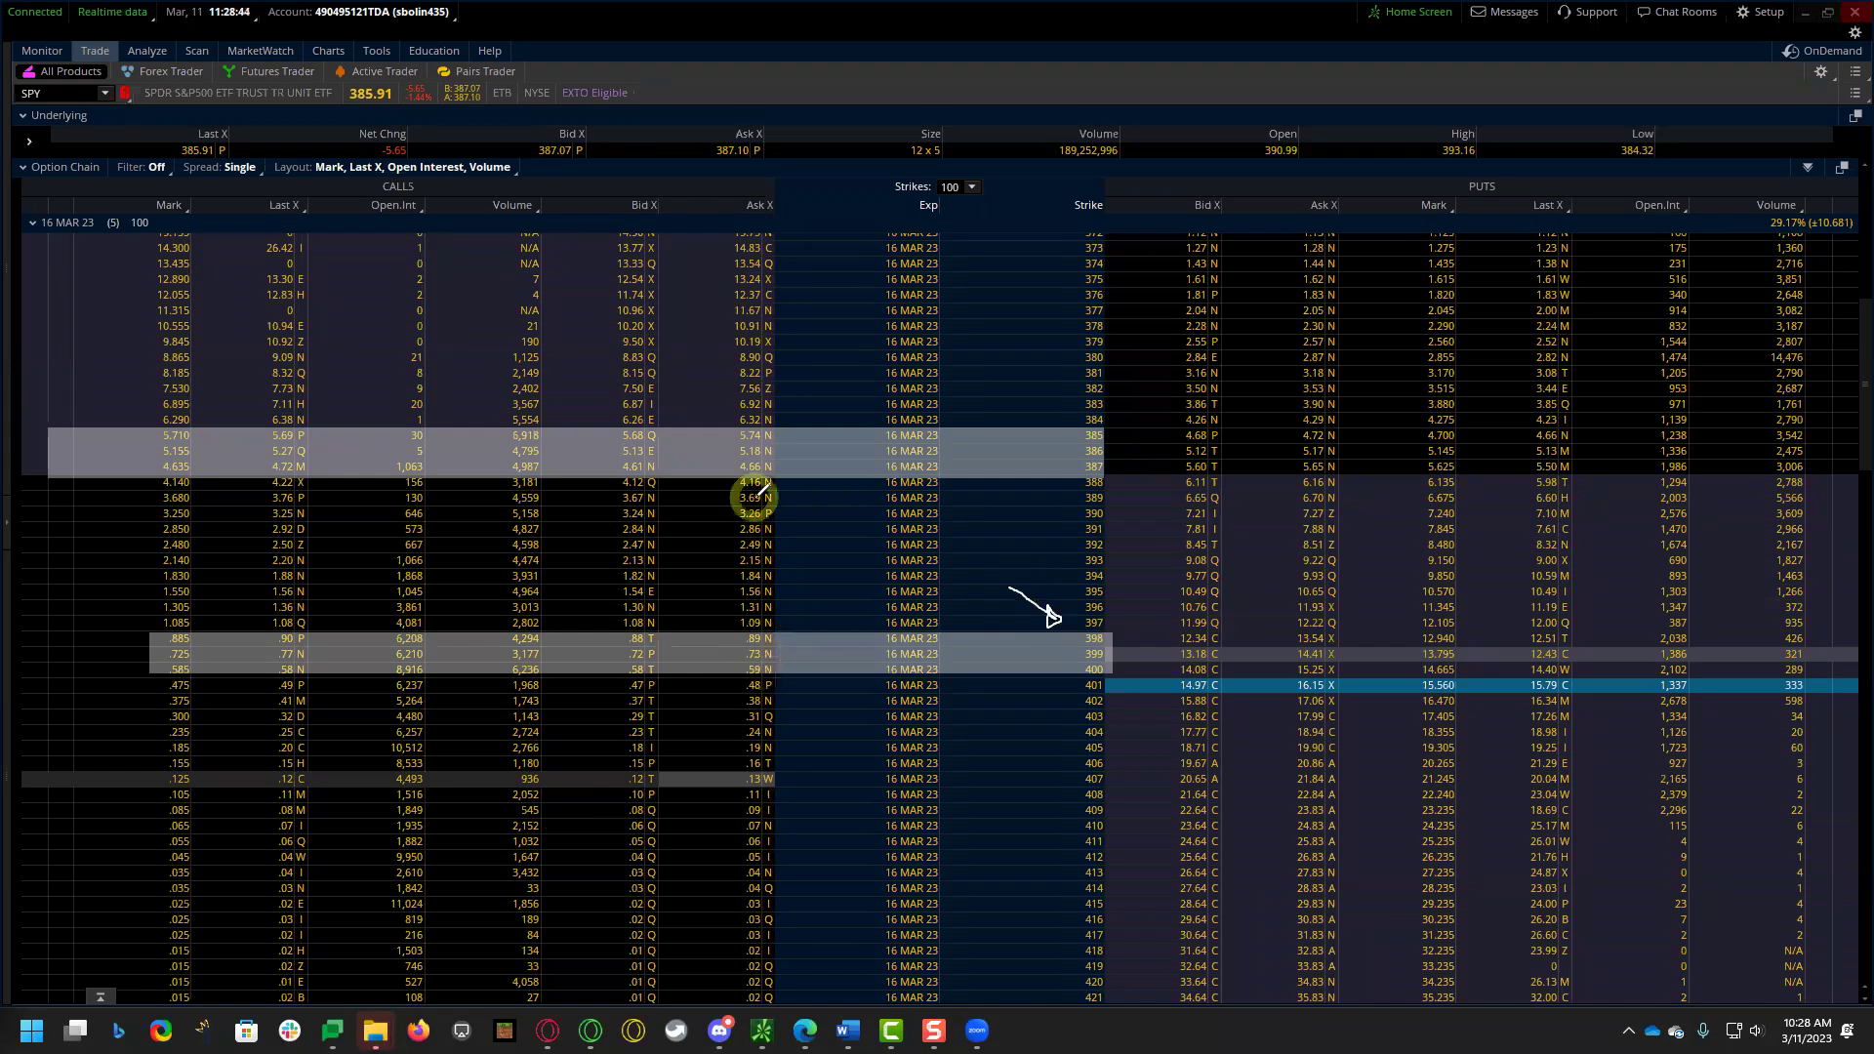
{"action": "left_click_drag", "start_coordinate": [754, 536], "coordinate": [759, 489]}
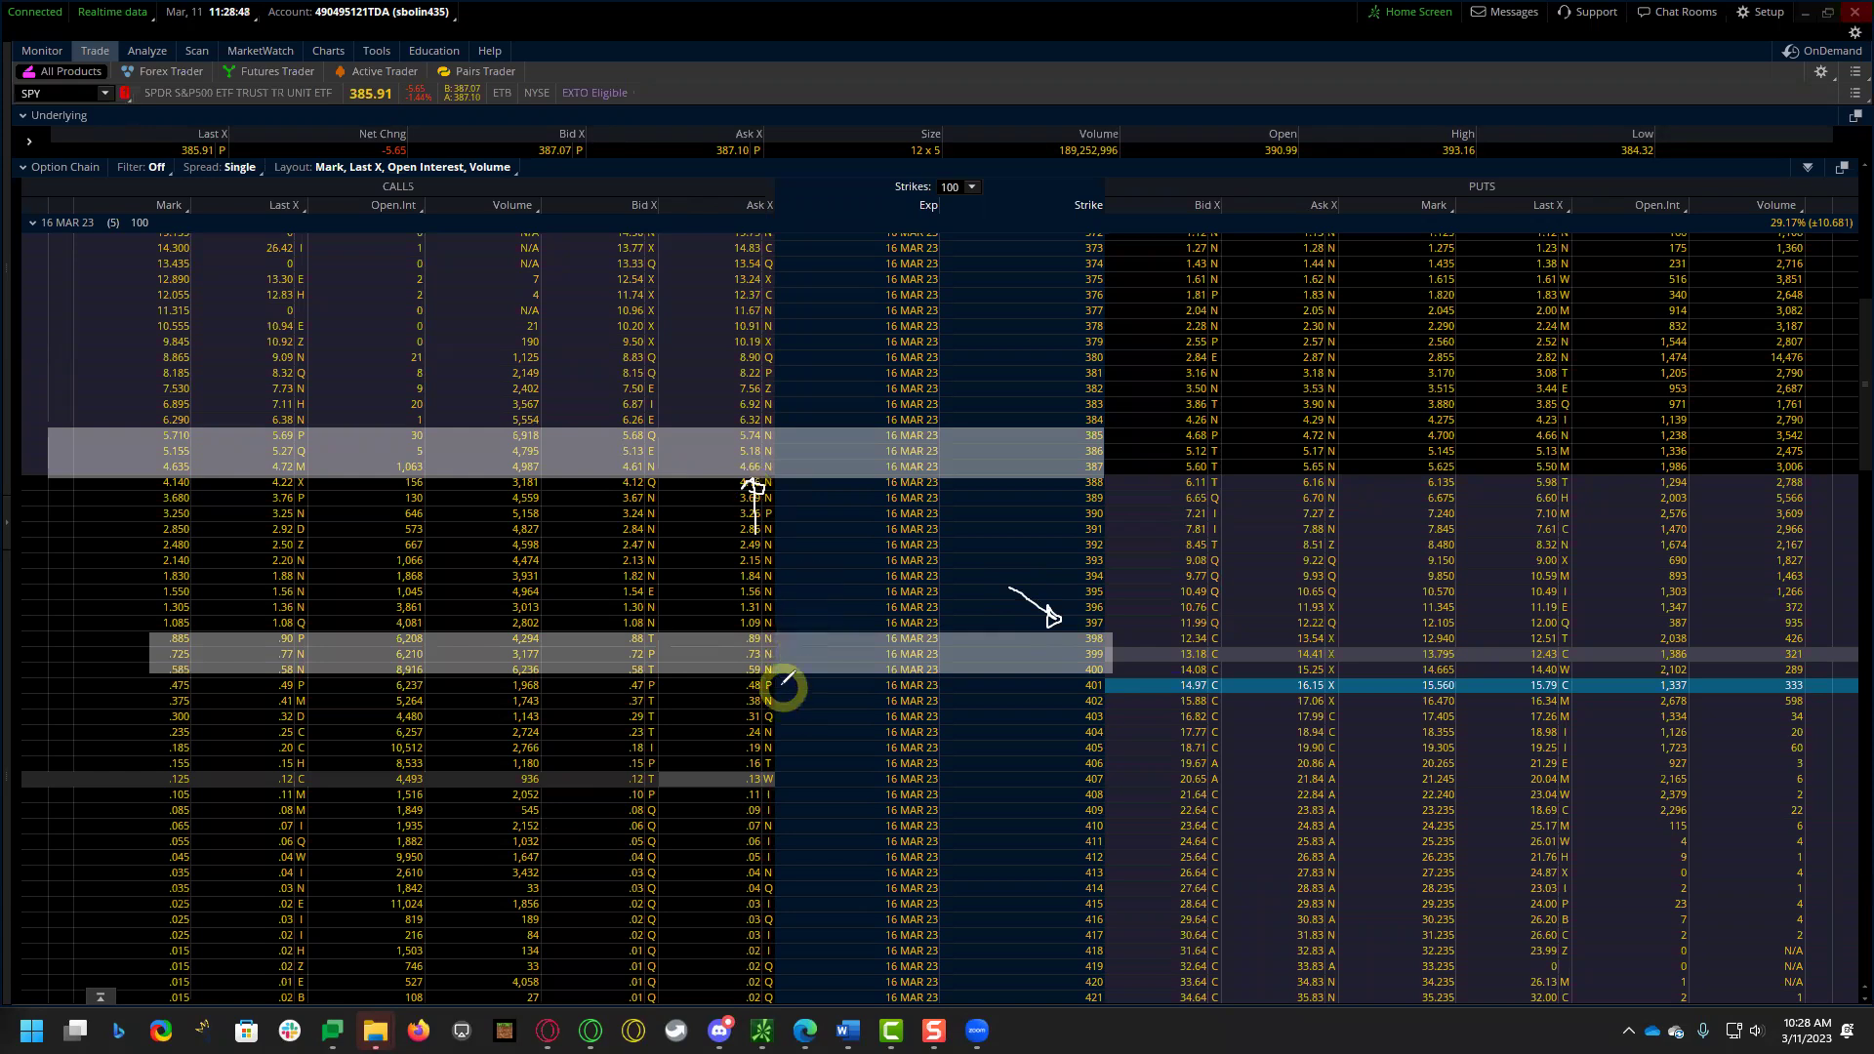
{"action": "mouse_move", "coordinate": [777, 704]}
{"action": "left_mouse_down"}
{"action": "mouse_move", "coordinate": [767, 670]}
{"action": "mouse_move", "coordinate": [776, 698]}
{"action": "left_mouse_up"}
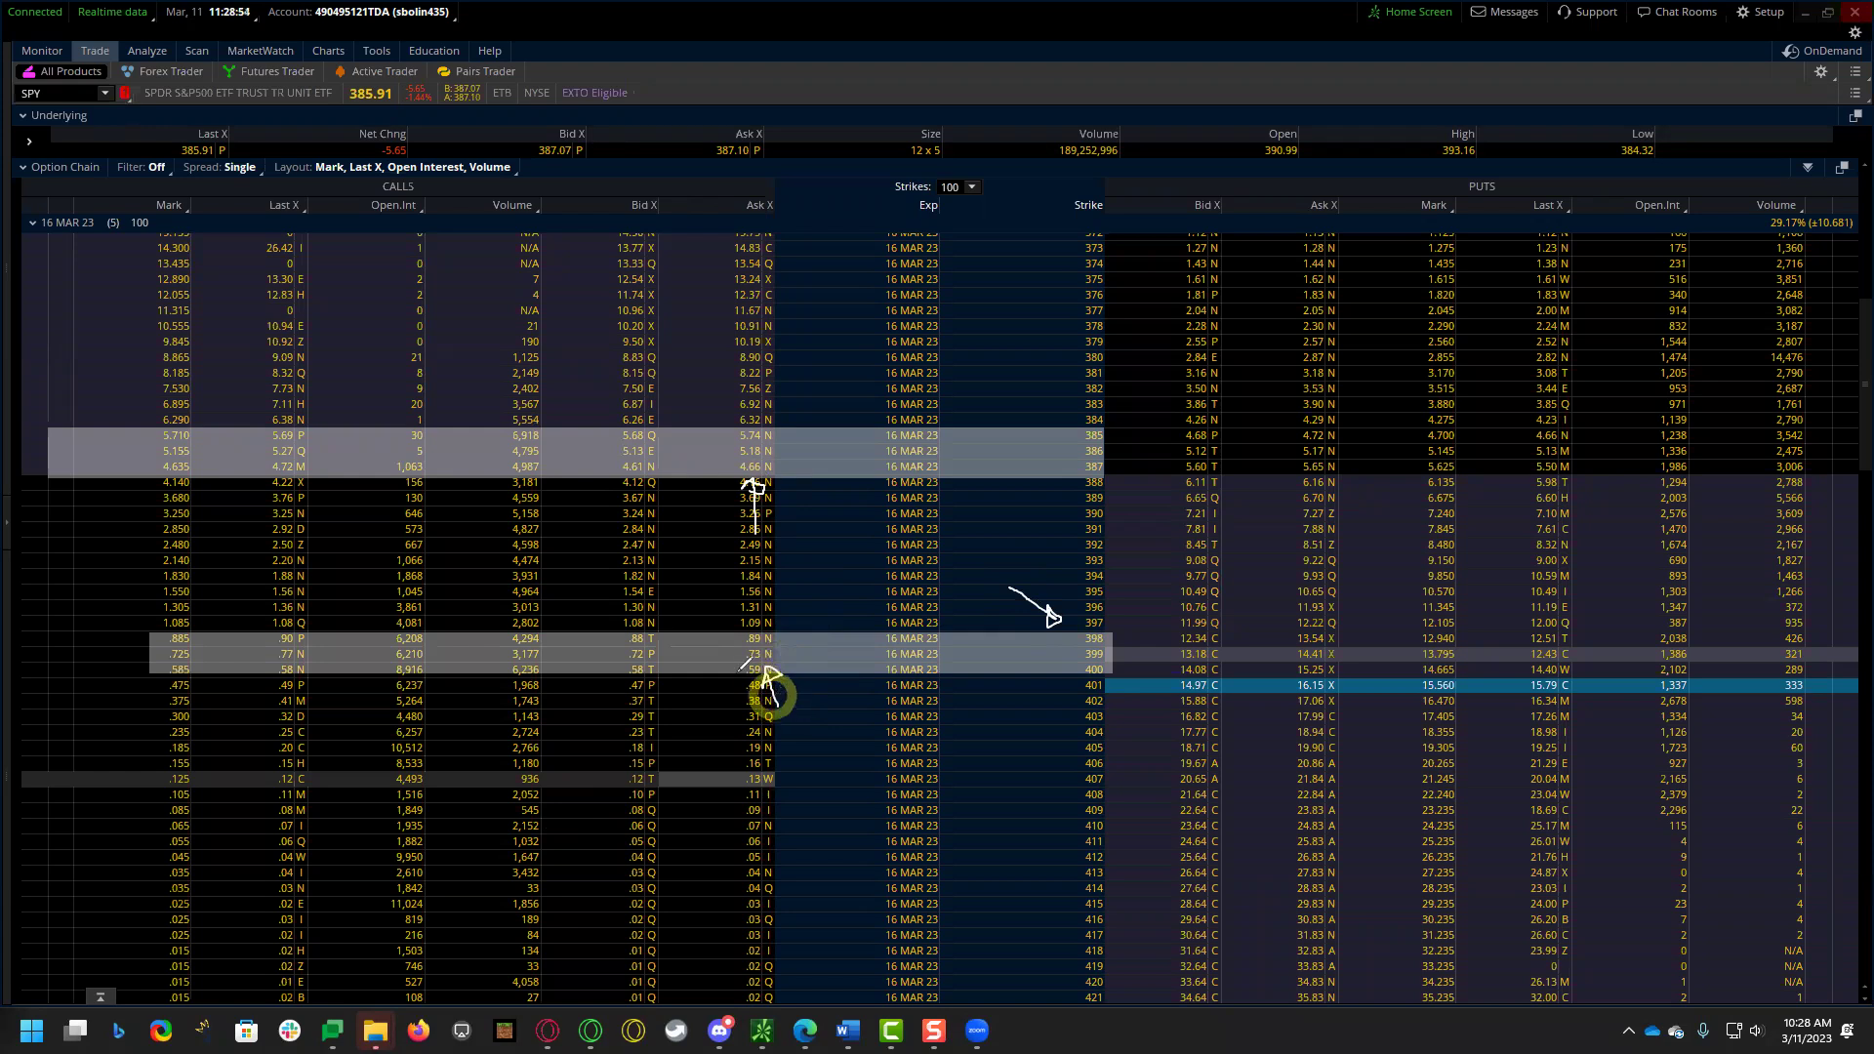
{"action": "mouse_move", "coordinate": [674, 563]}
{"action": "left_mouse_down"}
{"action": "mouse_move", "coordinate": [651, 613]}
{"action": "mouse_move", "coordinate": [665, 607]}
{"action": "left_mouse_up"}
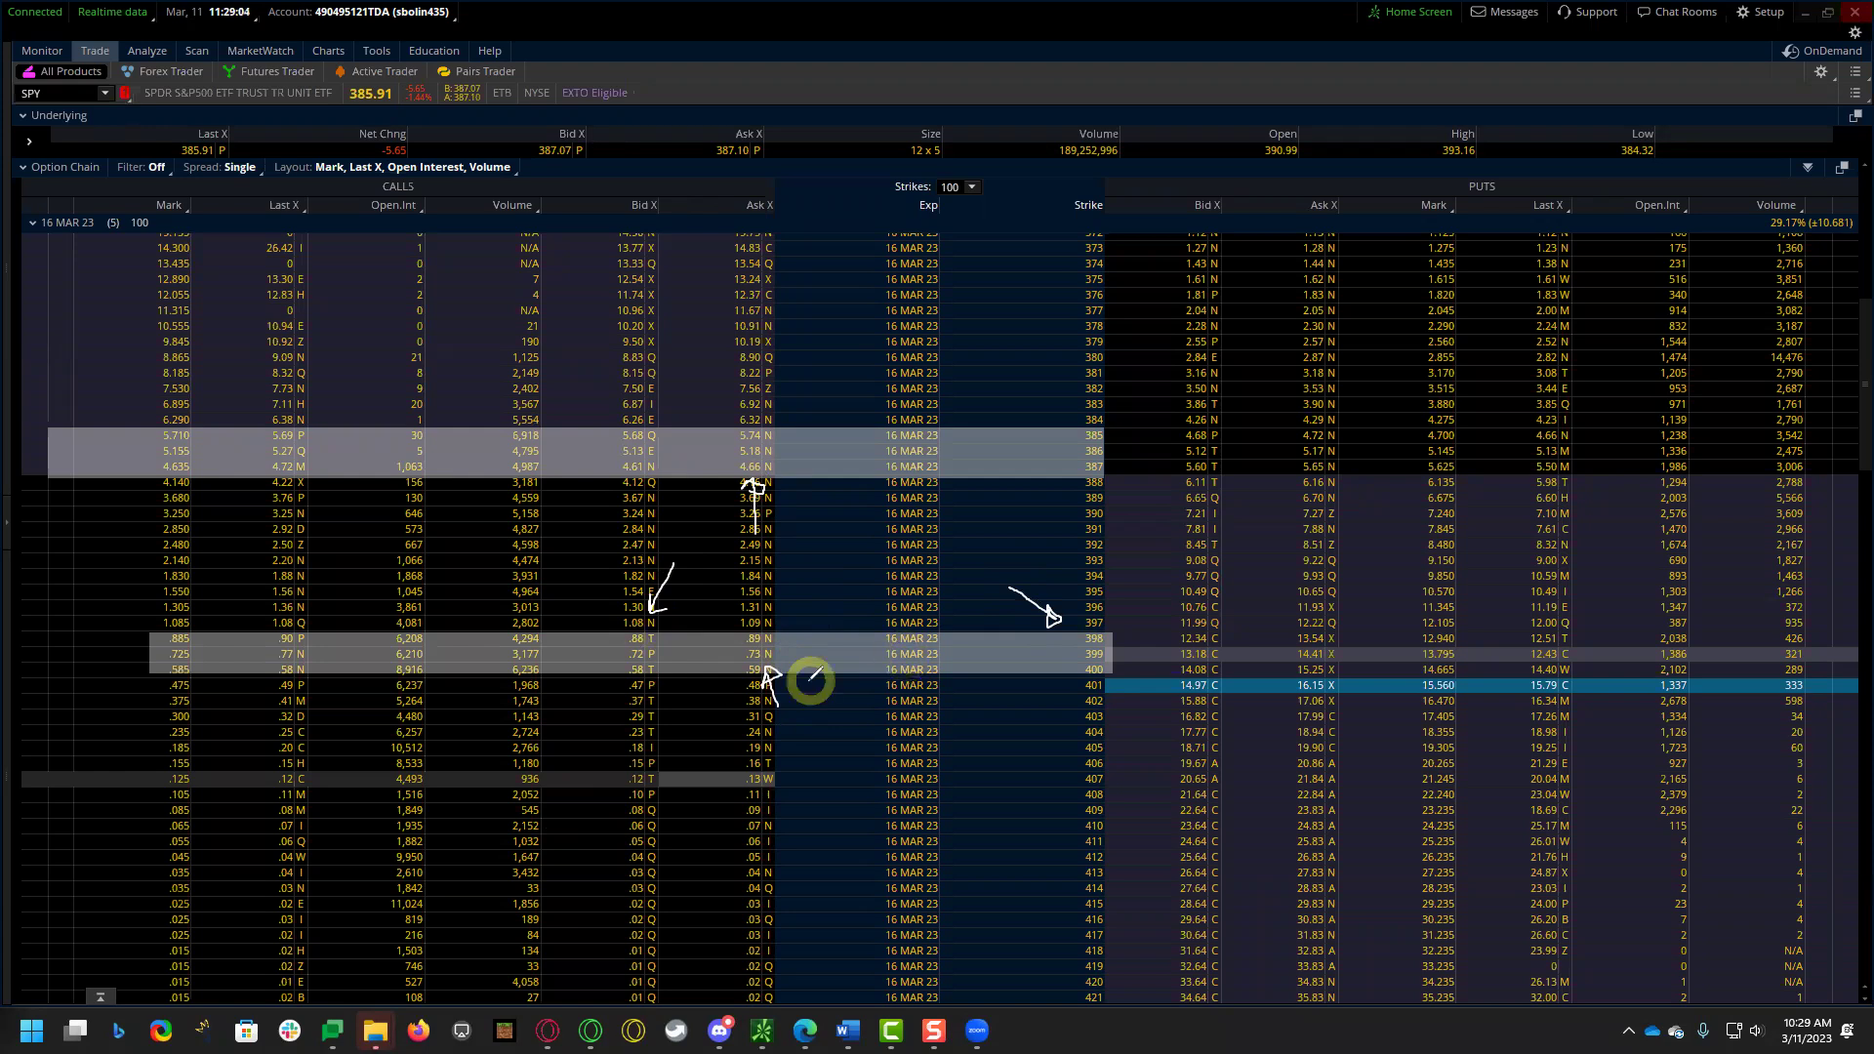
{"action": "mouse_move", "coordinate": [789, 662]}
{"action": "left_mouse_down"}
{"action": "mouse_move", "coordinate": [745, 690]}
{"action": "mouse_move", "coordinate": [765, 712]}
{"action": "mouse_move", "coordinate": [789, 661]}
{"action": "left_mouse_up"}
{"action": "mouse_move", "coordinate": [657, 419]}
{"action": "left_mouse_down"}
{"action": "mouse_move", "coordinate": [619, 419]}
{"action": "mouse_move", "coordinate": [604, 446]}
{"action": "mouse_move", "coordinate": [660, 419]}
{"action": "left_mouse_up"}
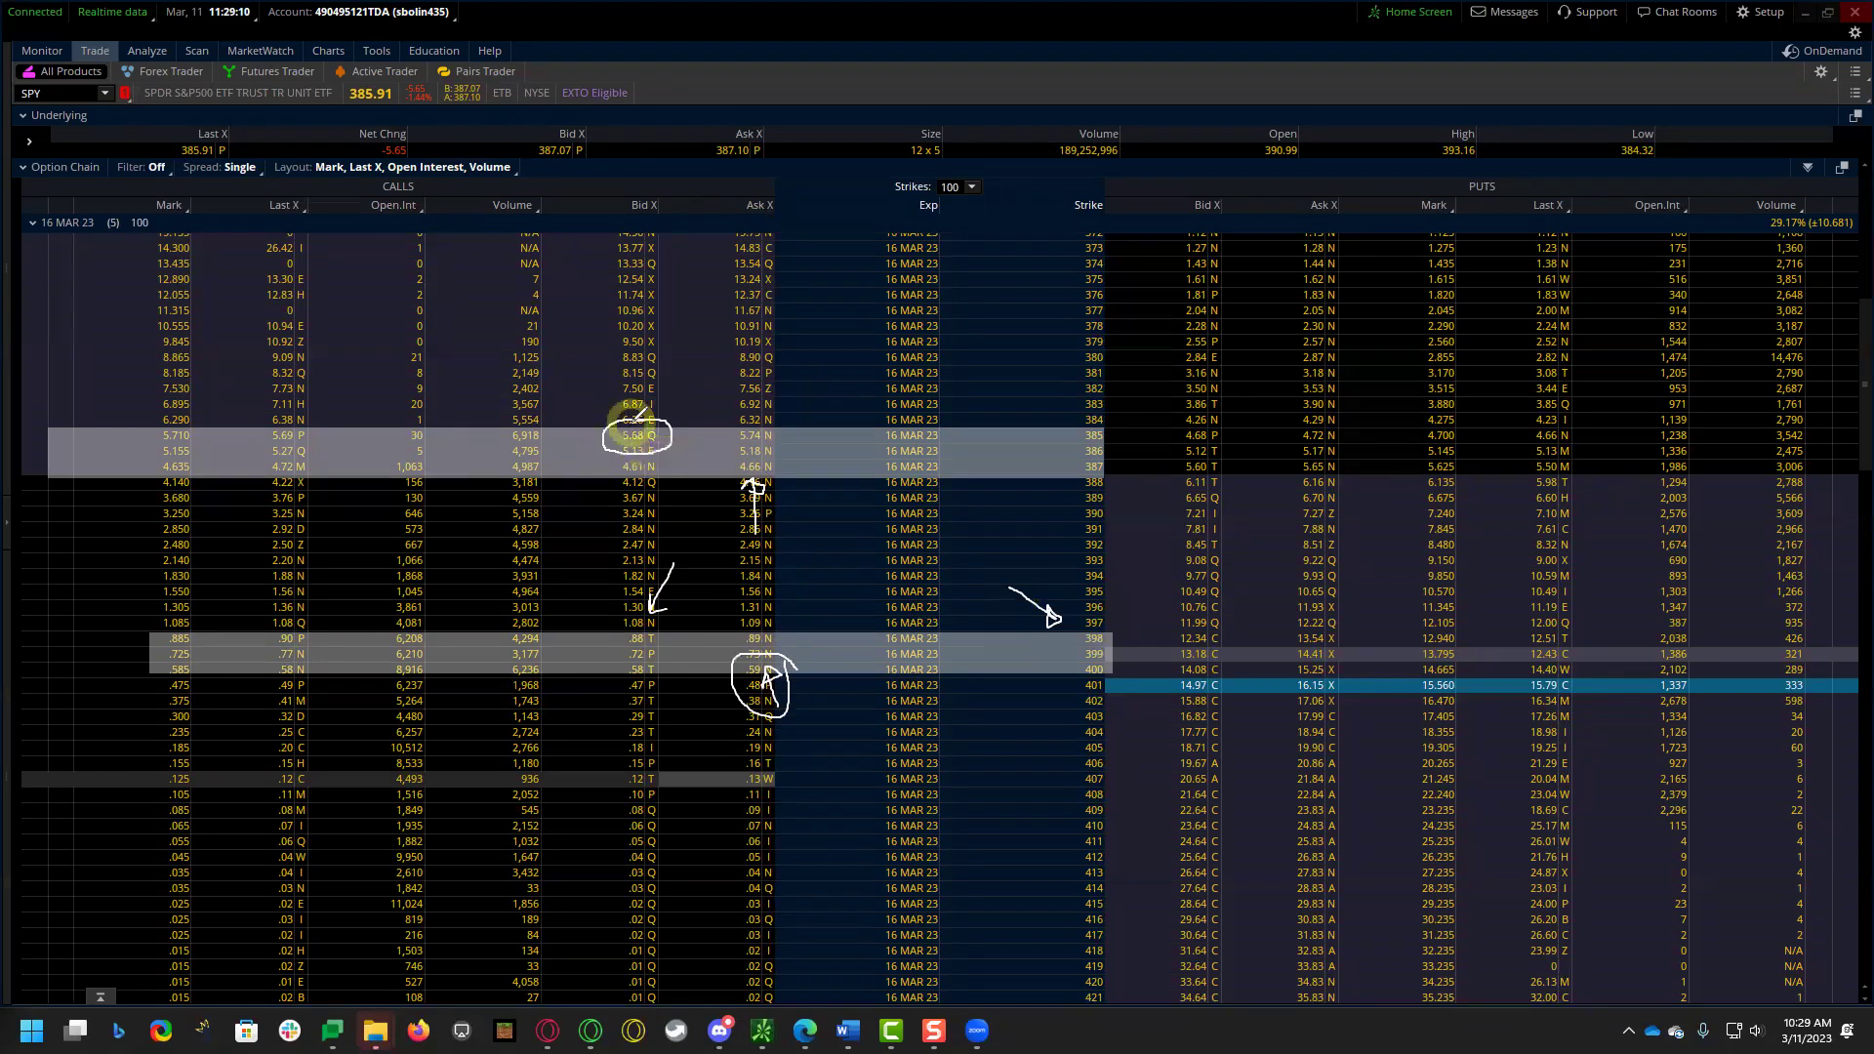
{"action": "mouse_move", "coordinate": [771, 353]}
{"action": "left_mouse_down"}
{"action": "mouse_move", "coordinate": [686, 400]}
{"action": "mouse_move", "coordinate": [718, 404]}
{"action": "left_mouse_up"}
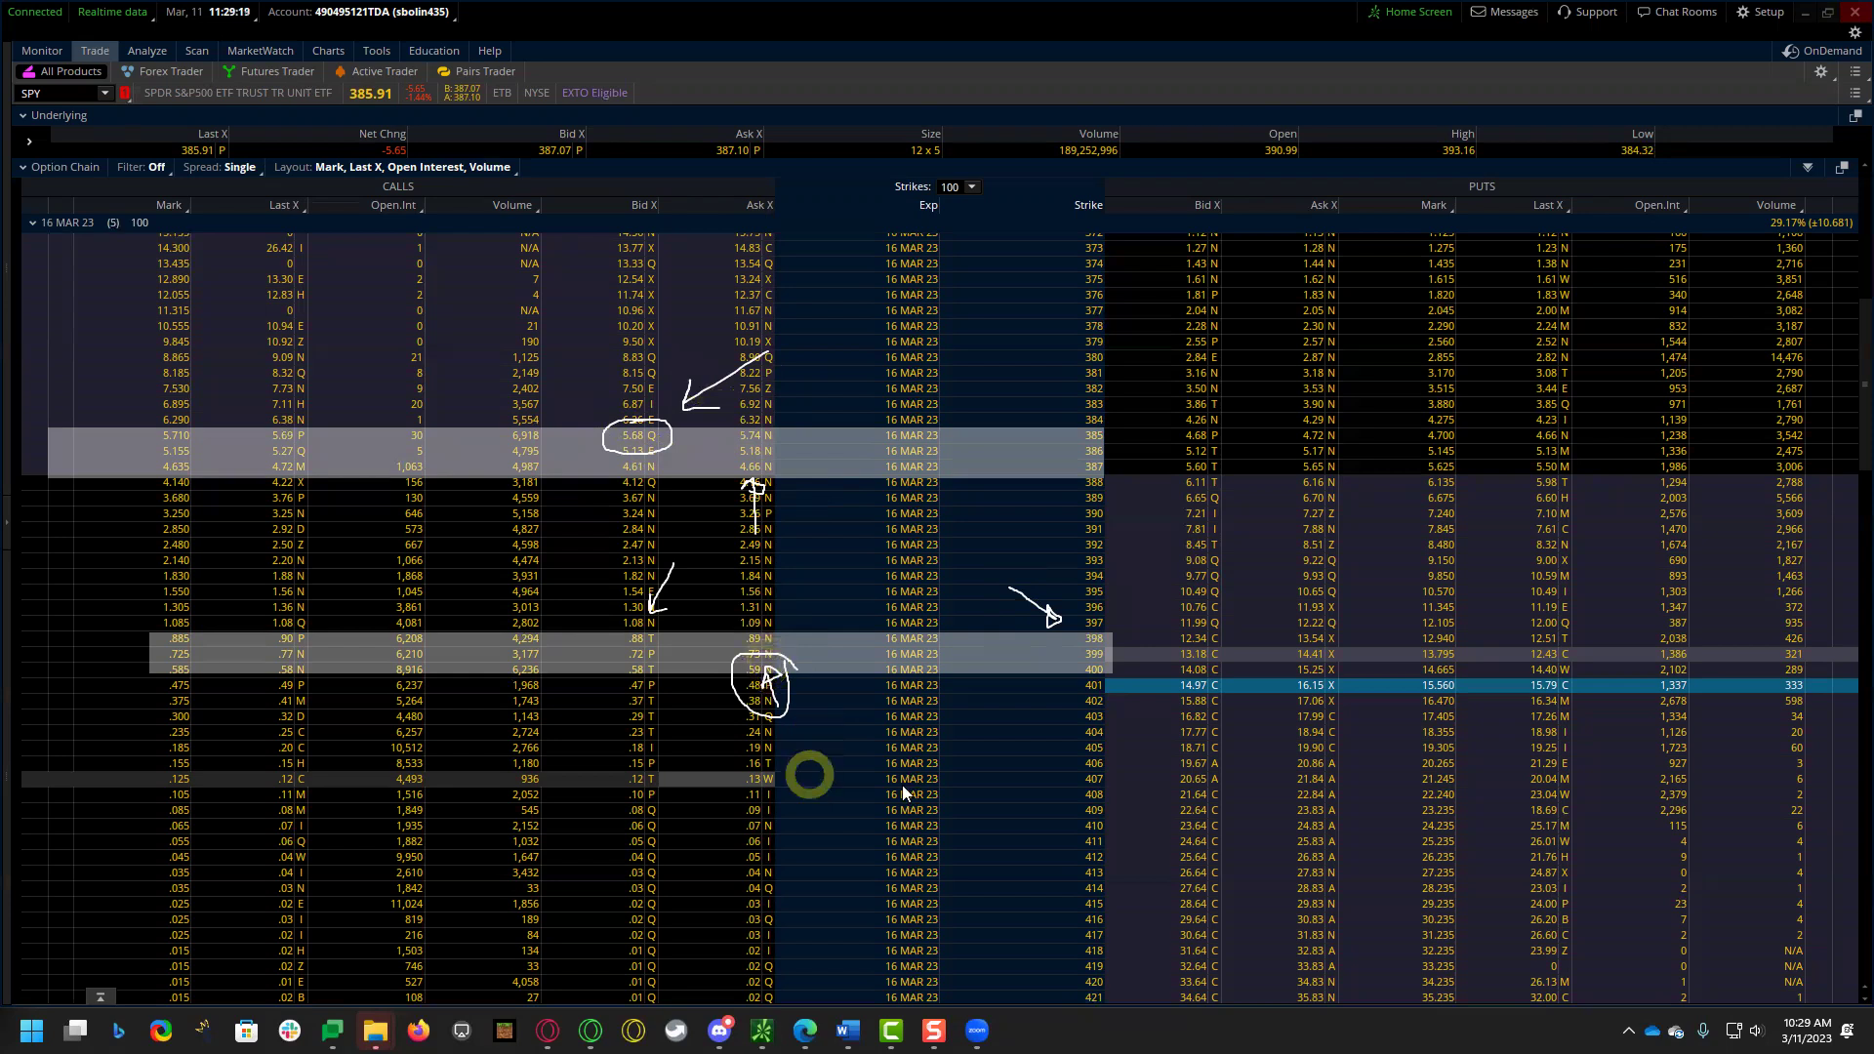
{"action": "key", "text": "Escape"}
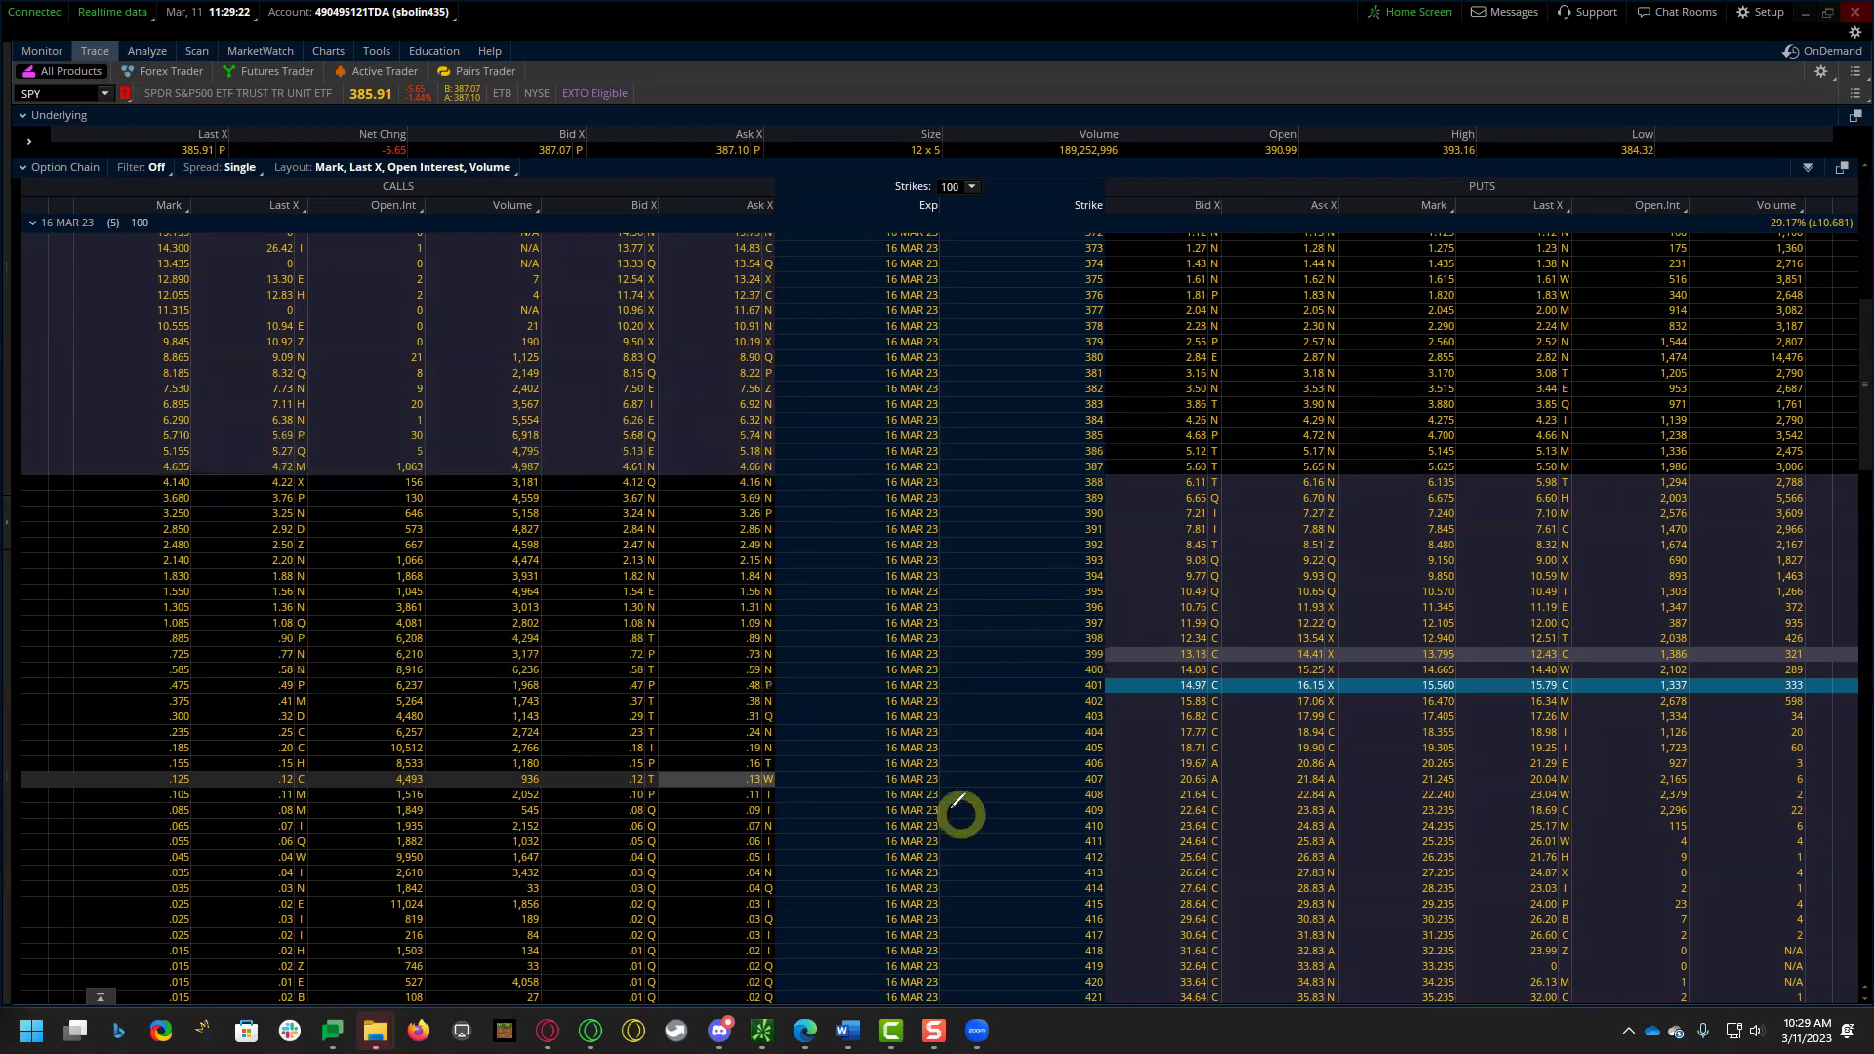
- View the SPY 7-day 5-minute chart, return to the option chain, and highlight the call rows around the 387 strike
{"action": "left_click", "coordinate": [825, 623]}
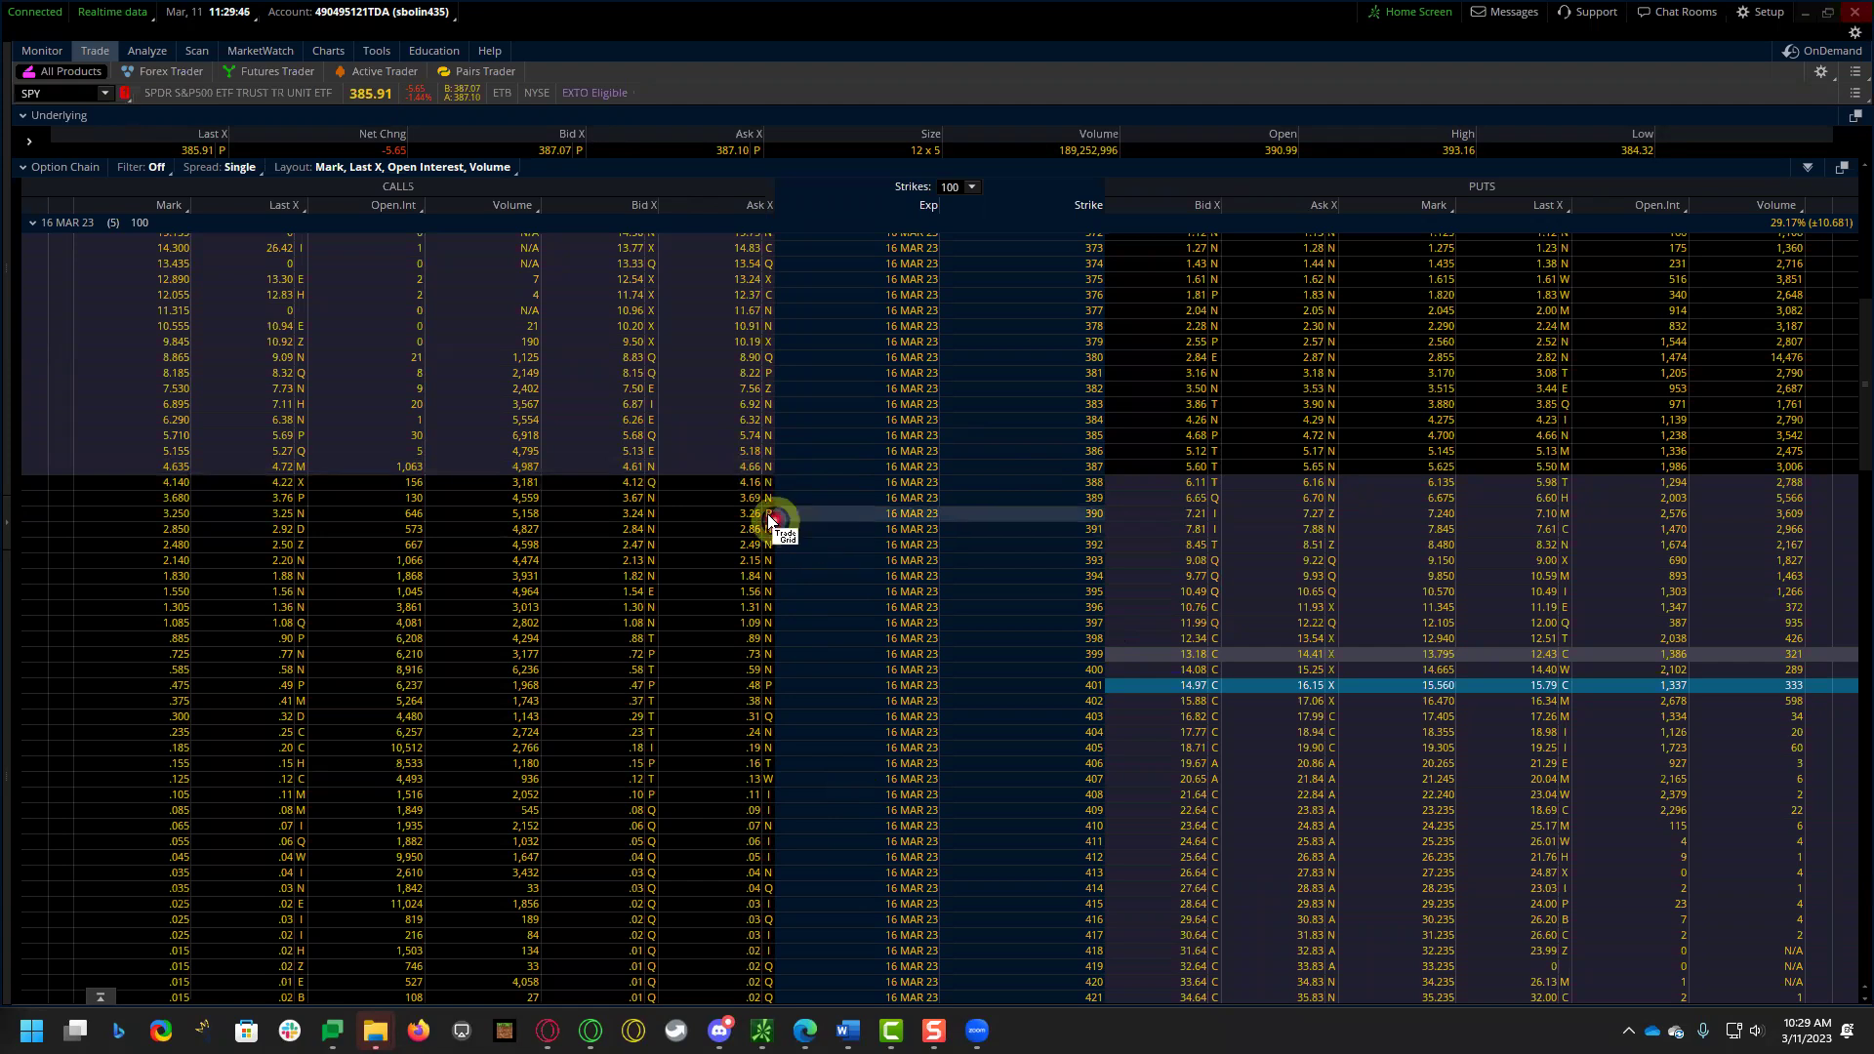
{"action": "left_click", "coordinate": [326, 51]}
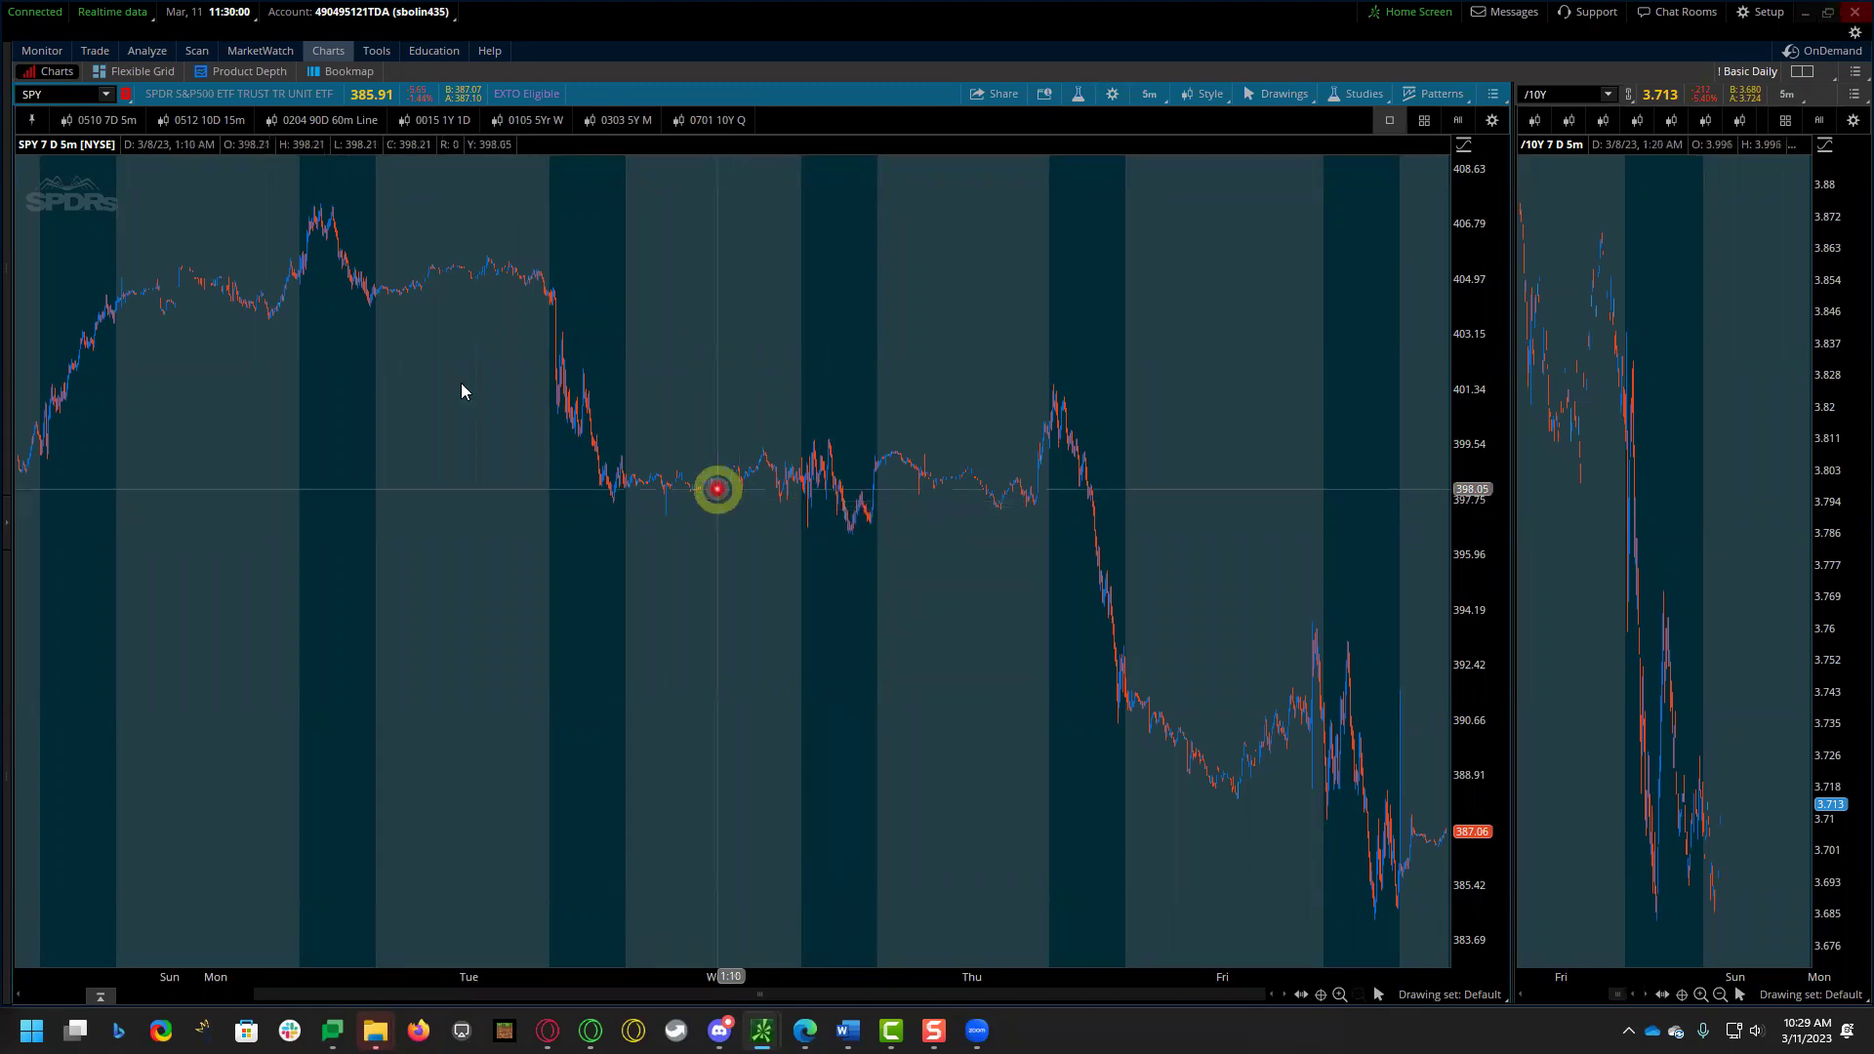
{"action": "left_click", "coordinate": [95, 51]}
{"action": "left_click", "coordinate": [83, 81]}
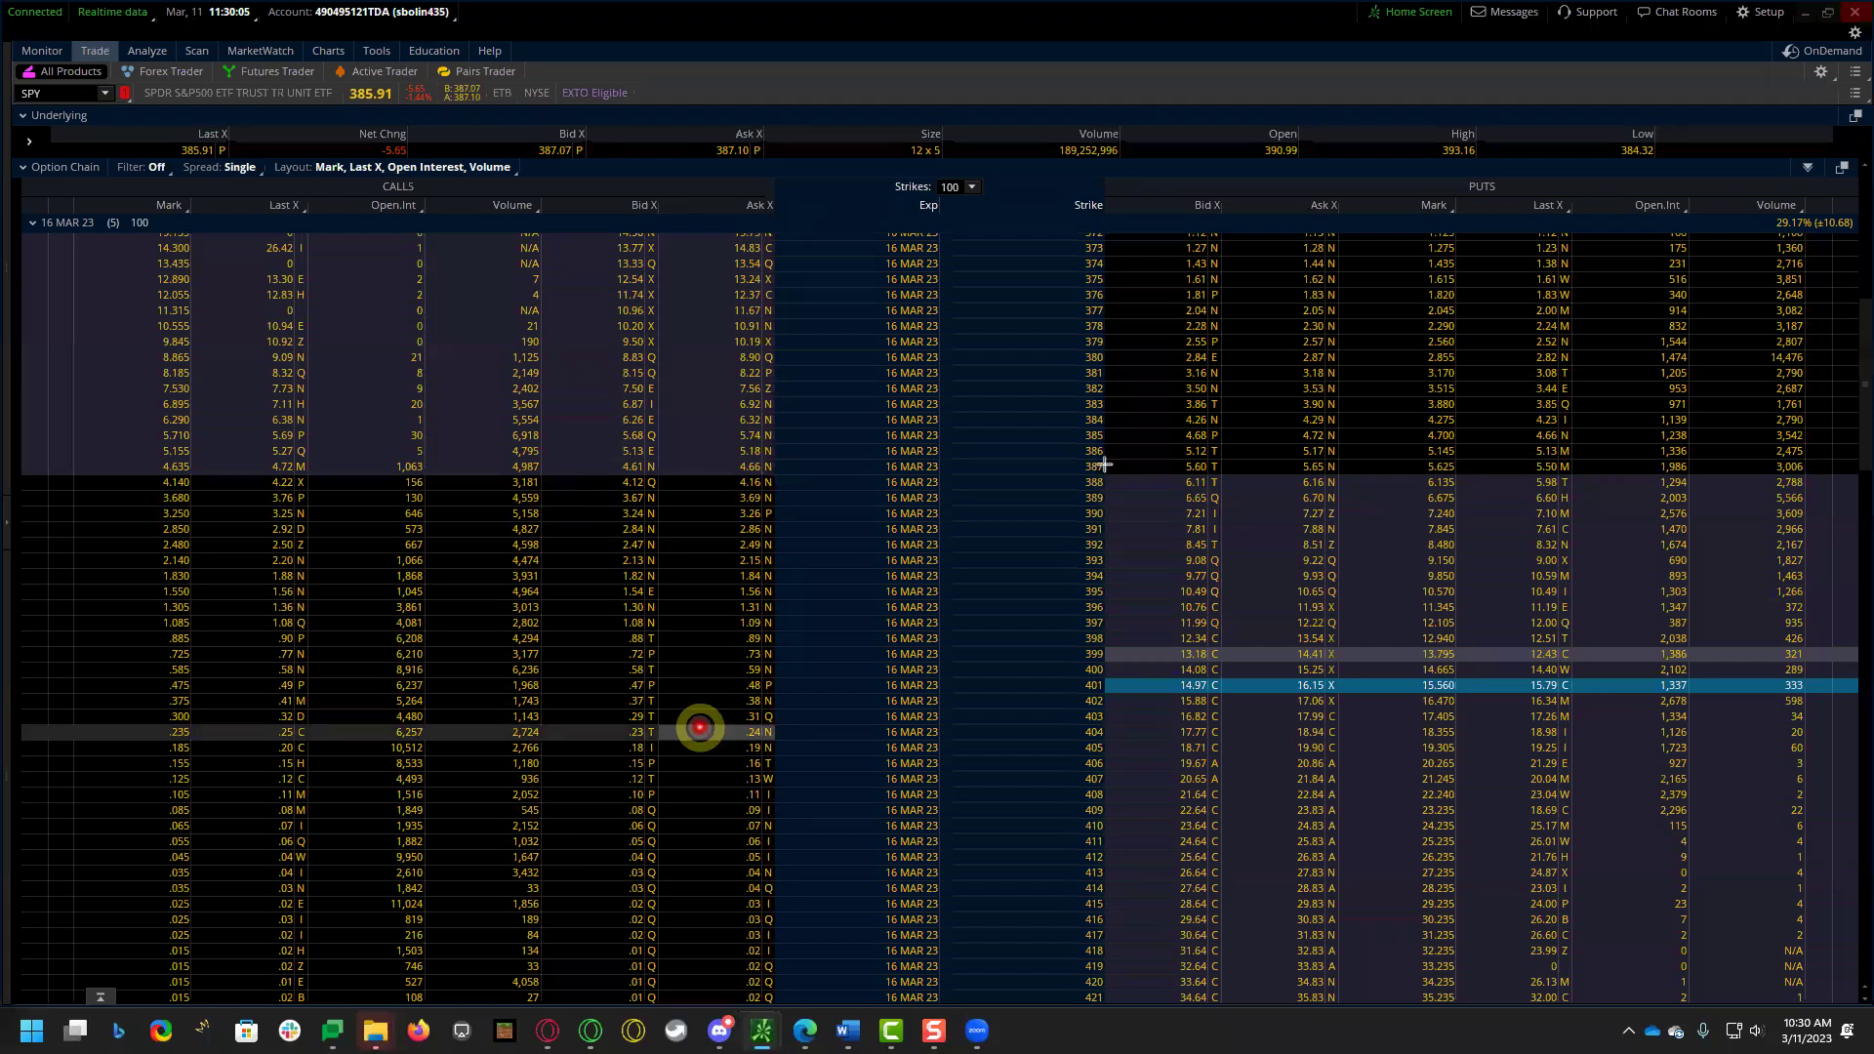
{"action": "left_click_drag", "start_coordinate": [1116, 452], "coordinate": [84, 485]}
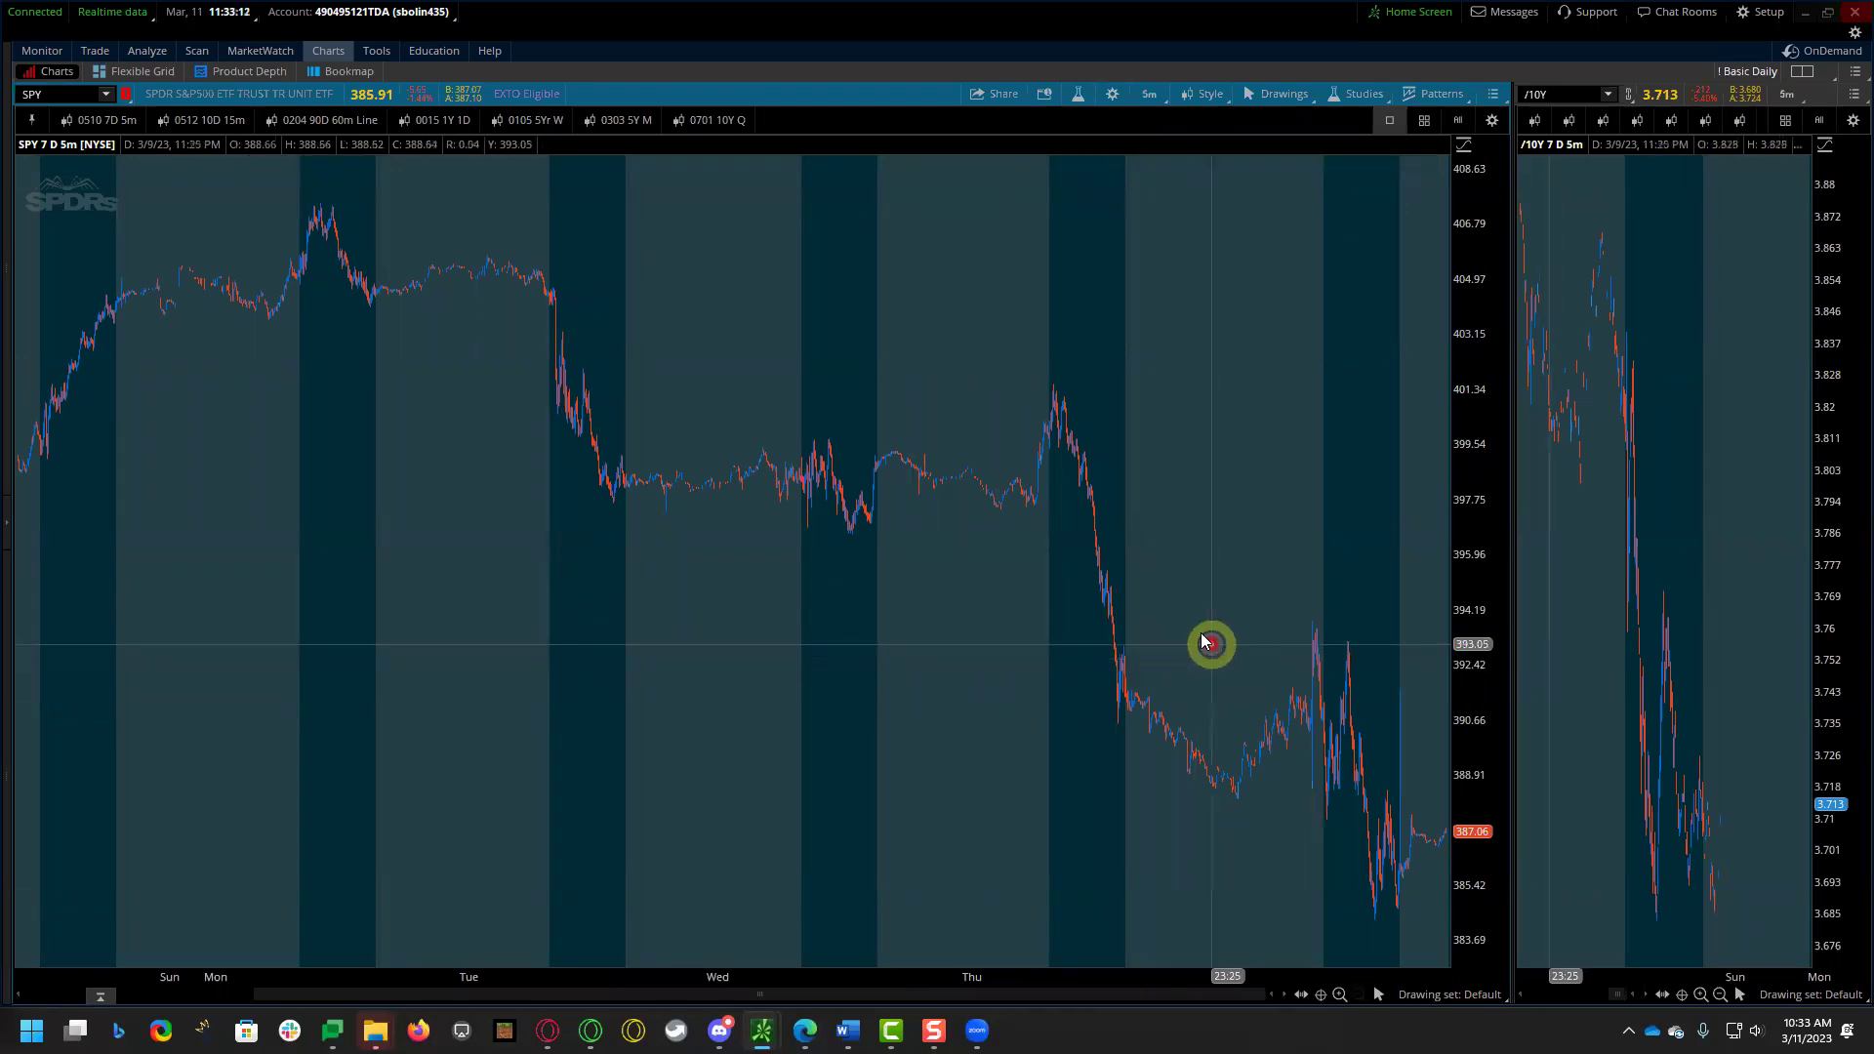
- Examine the SPY 5-minute chart around the March 9 session, including the price movement in the overnight hours before and after it
{"action": "left_click_drag", "start_coordinate": [1161, 533], "coordinate": [967, 532]}
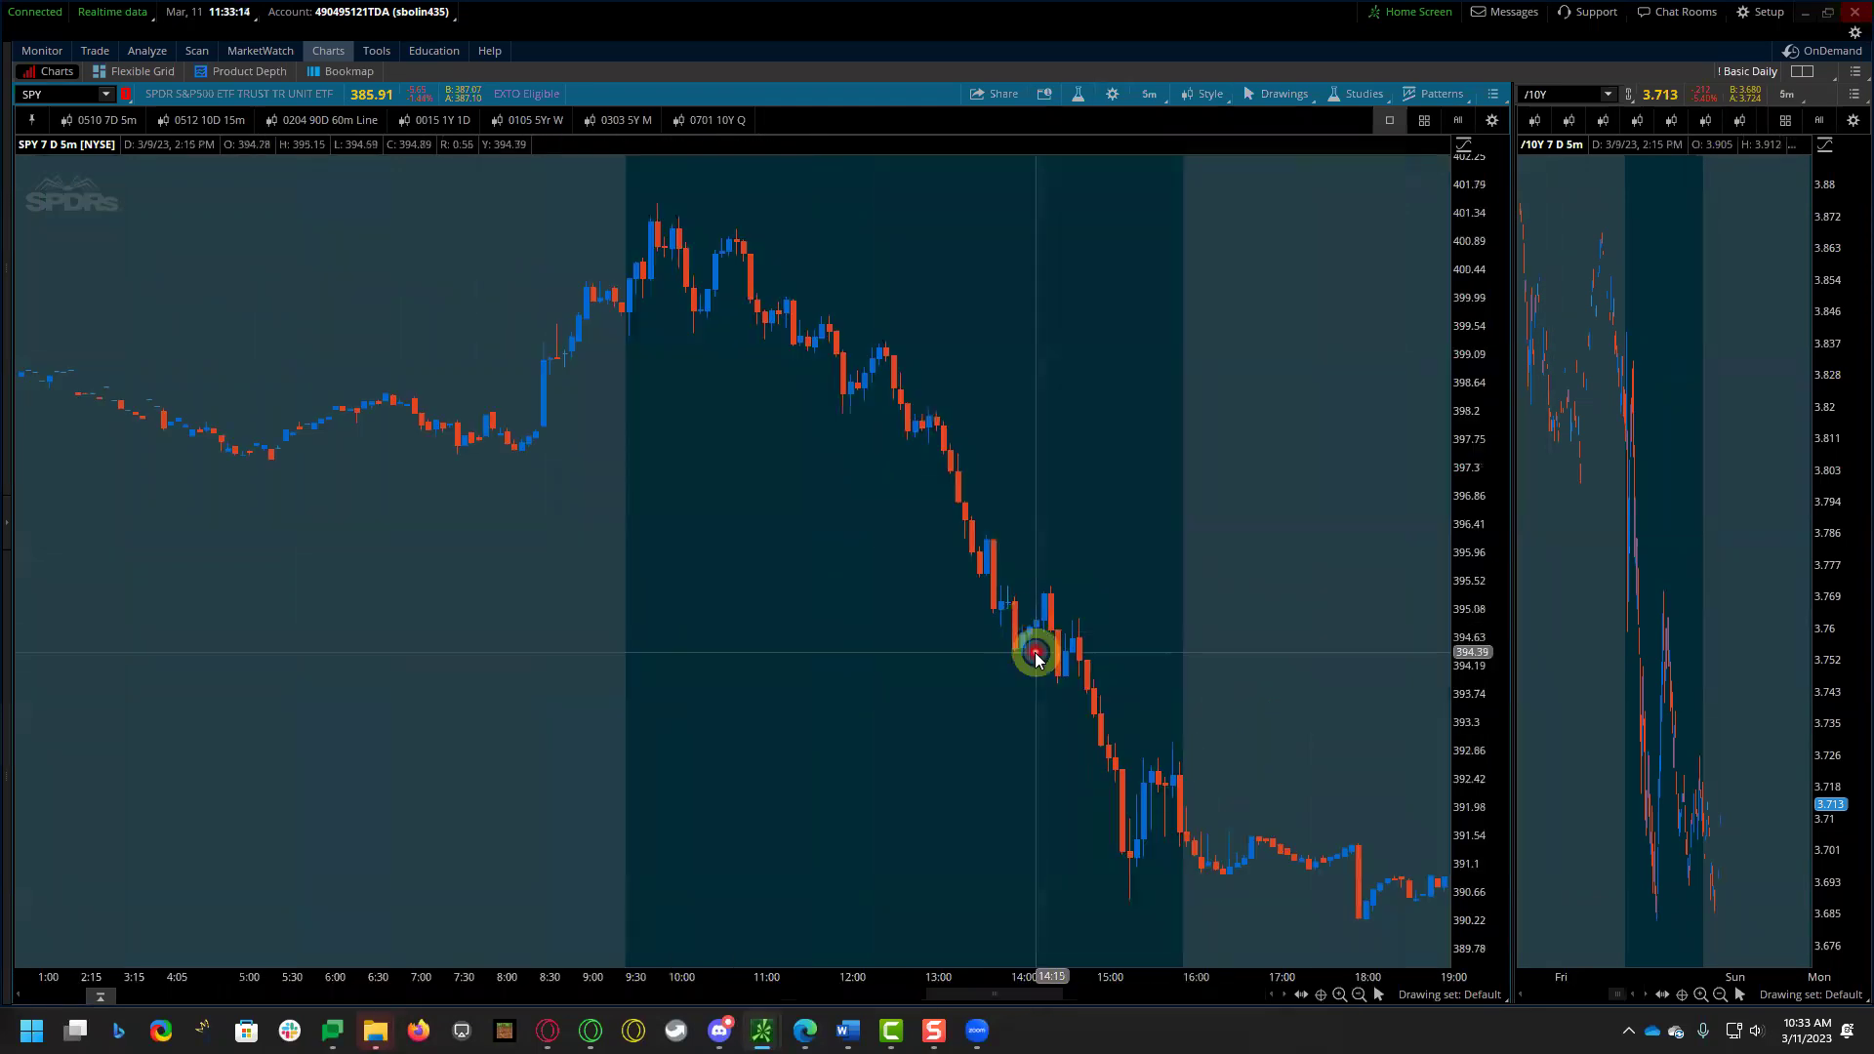
{"action": "left_click_drag", "start_coordinate": [1044, 652], "coordinate": [1054, 652]}
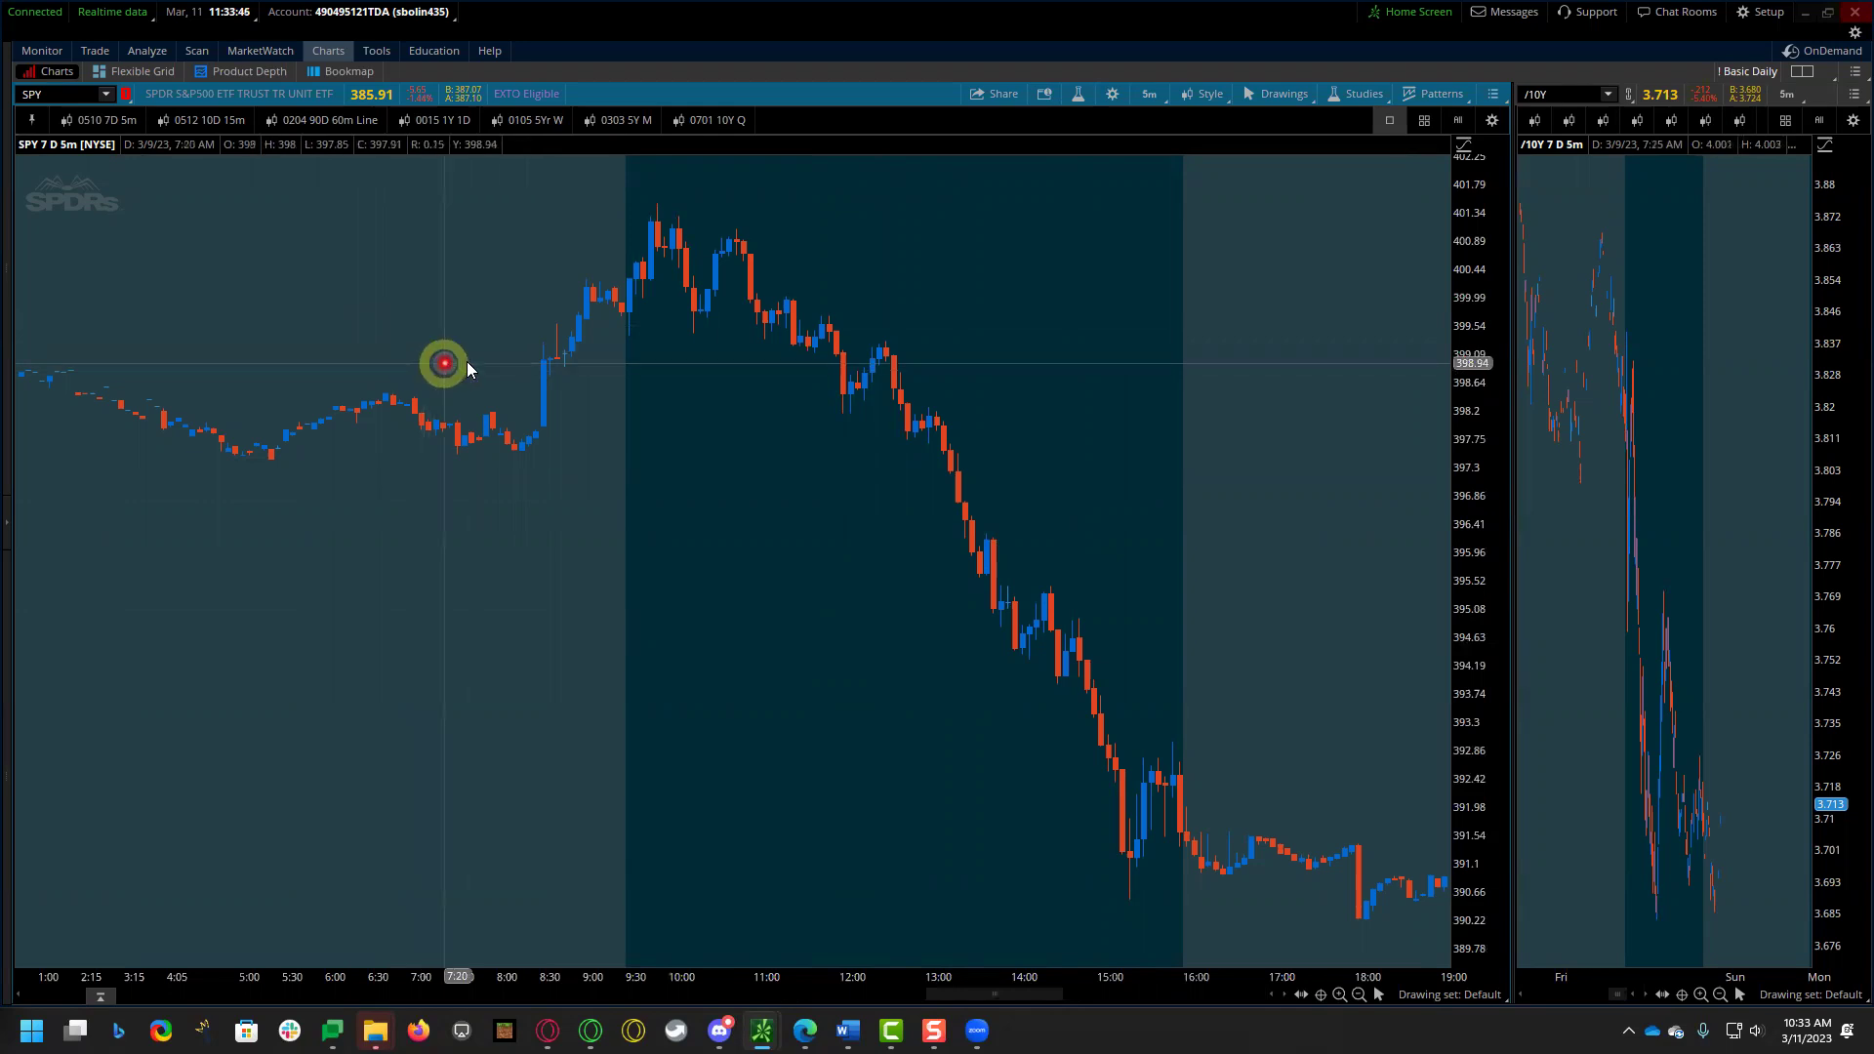
{"action": "scroll", "coordinate": [491, 410], "scroll_direction": "down", "scroll_amount": 2}
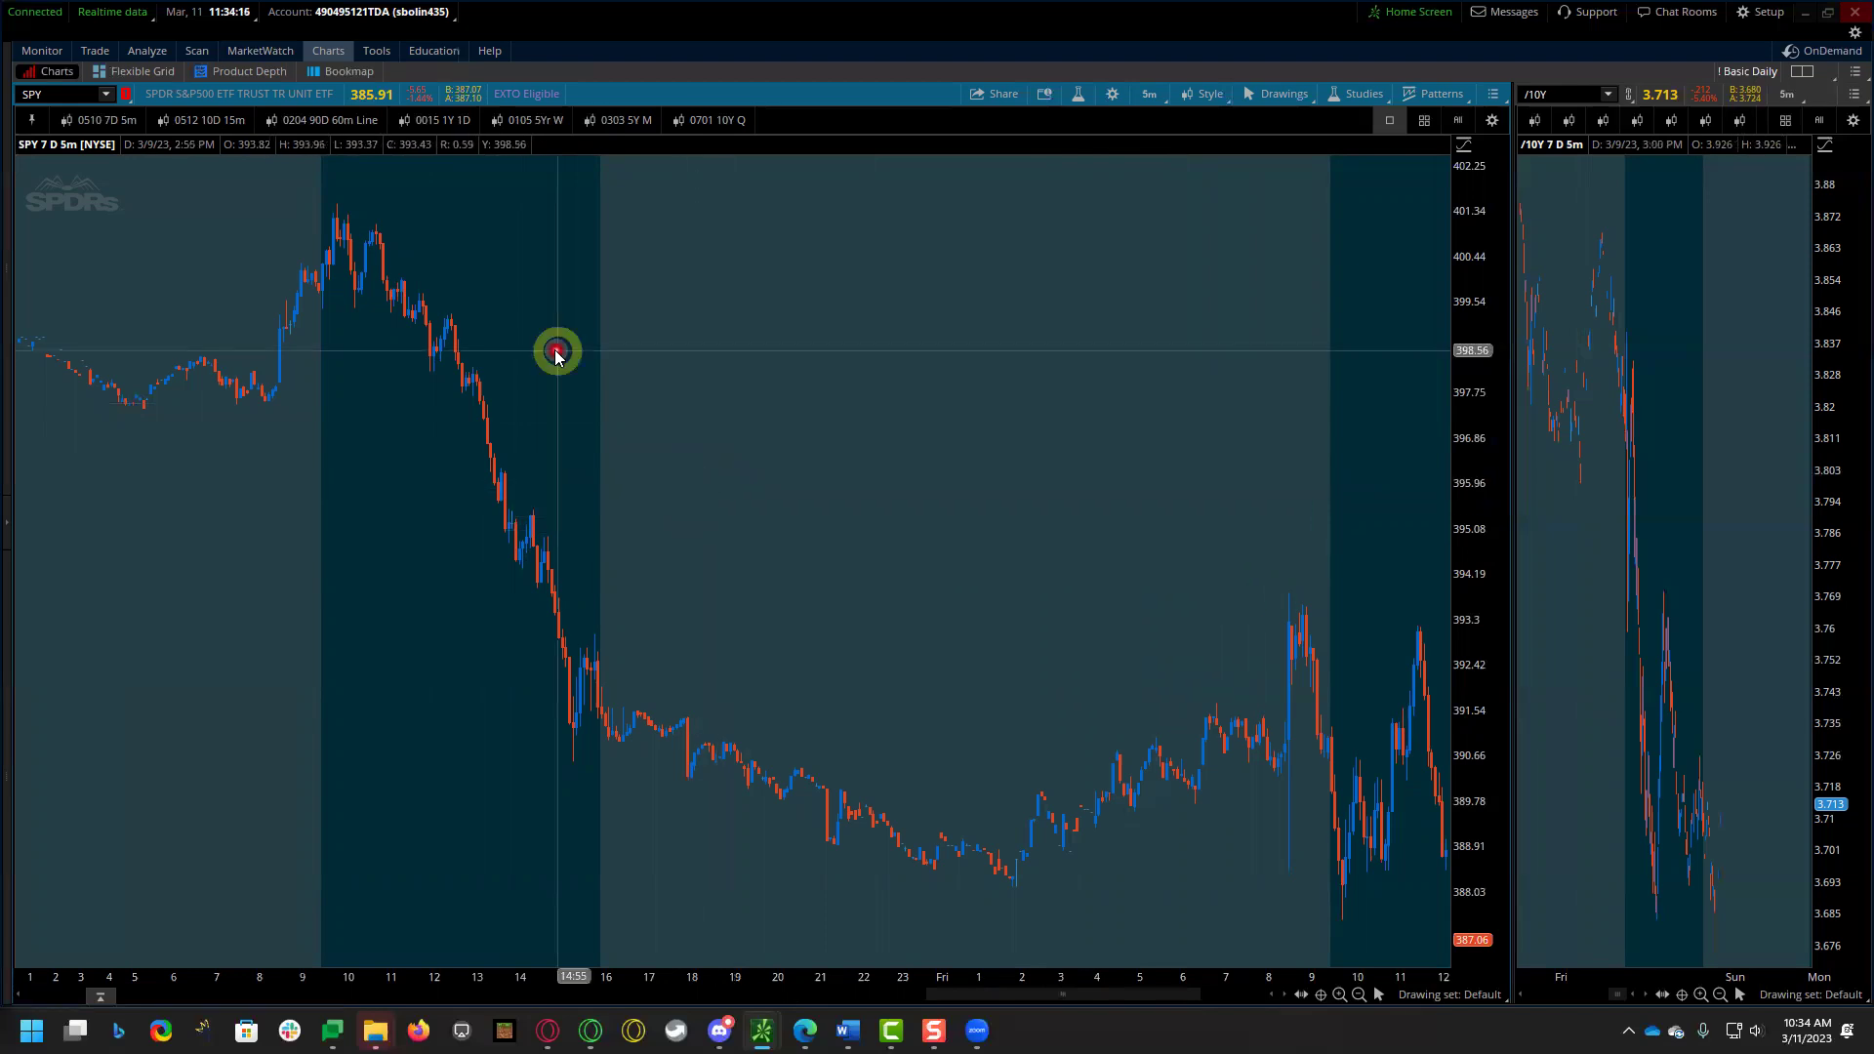
- Return to the SPY option chain, circle call bid and ask prices around the 377, 387 and 394 strikes, and clear the circles
{"action": "left_click", "coordinate": [86, 54]}
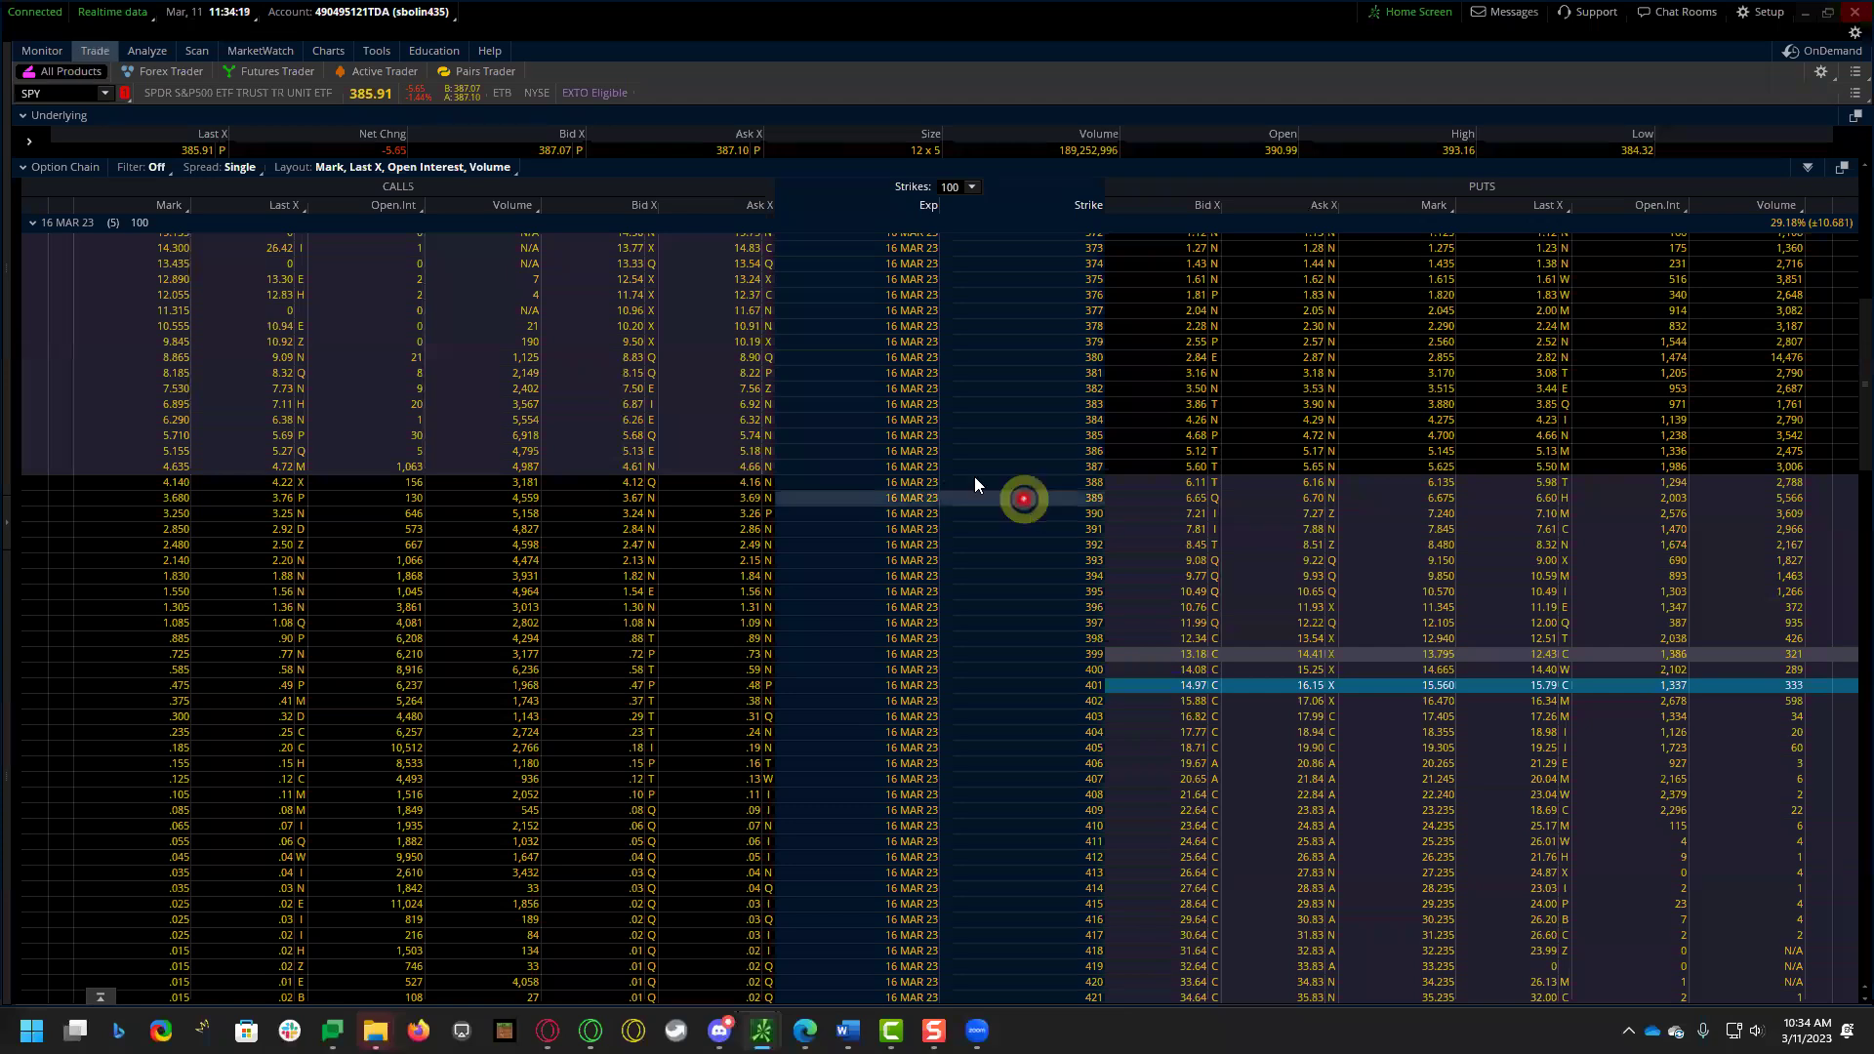
{"action": "left_click", "coordinate": [670, 506]}
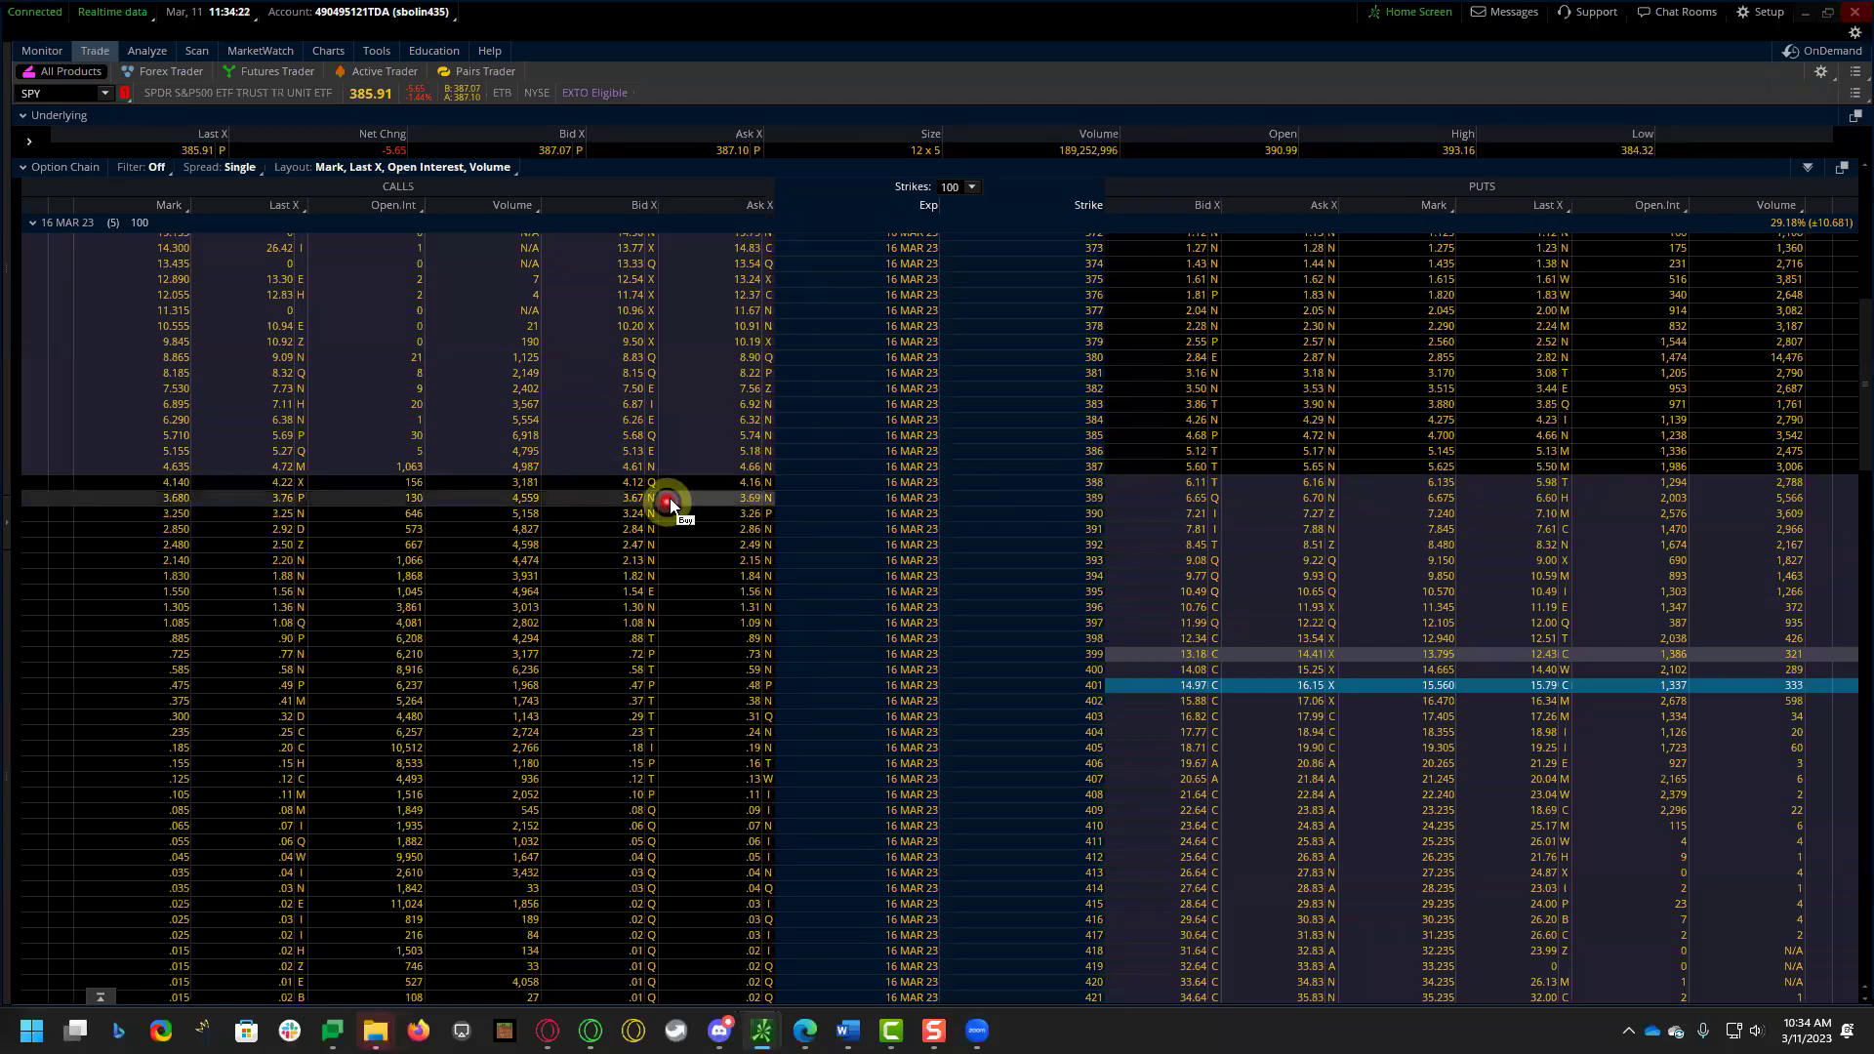
{"action": "left_click", "coordinate": [706, 621]}
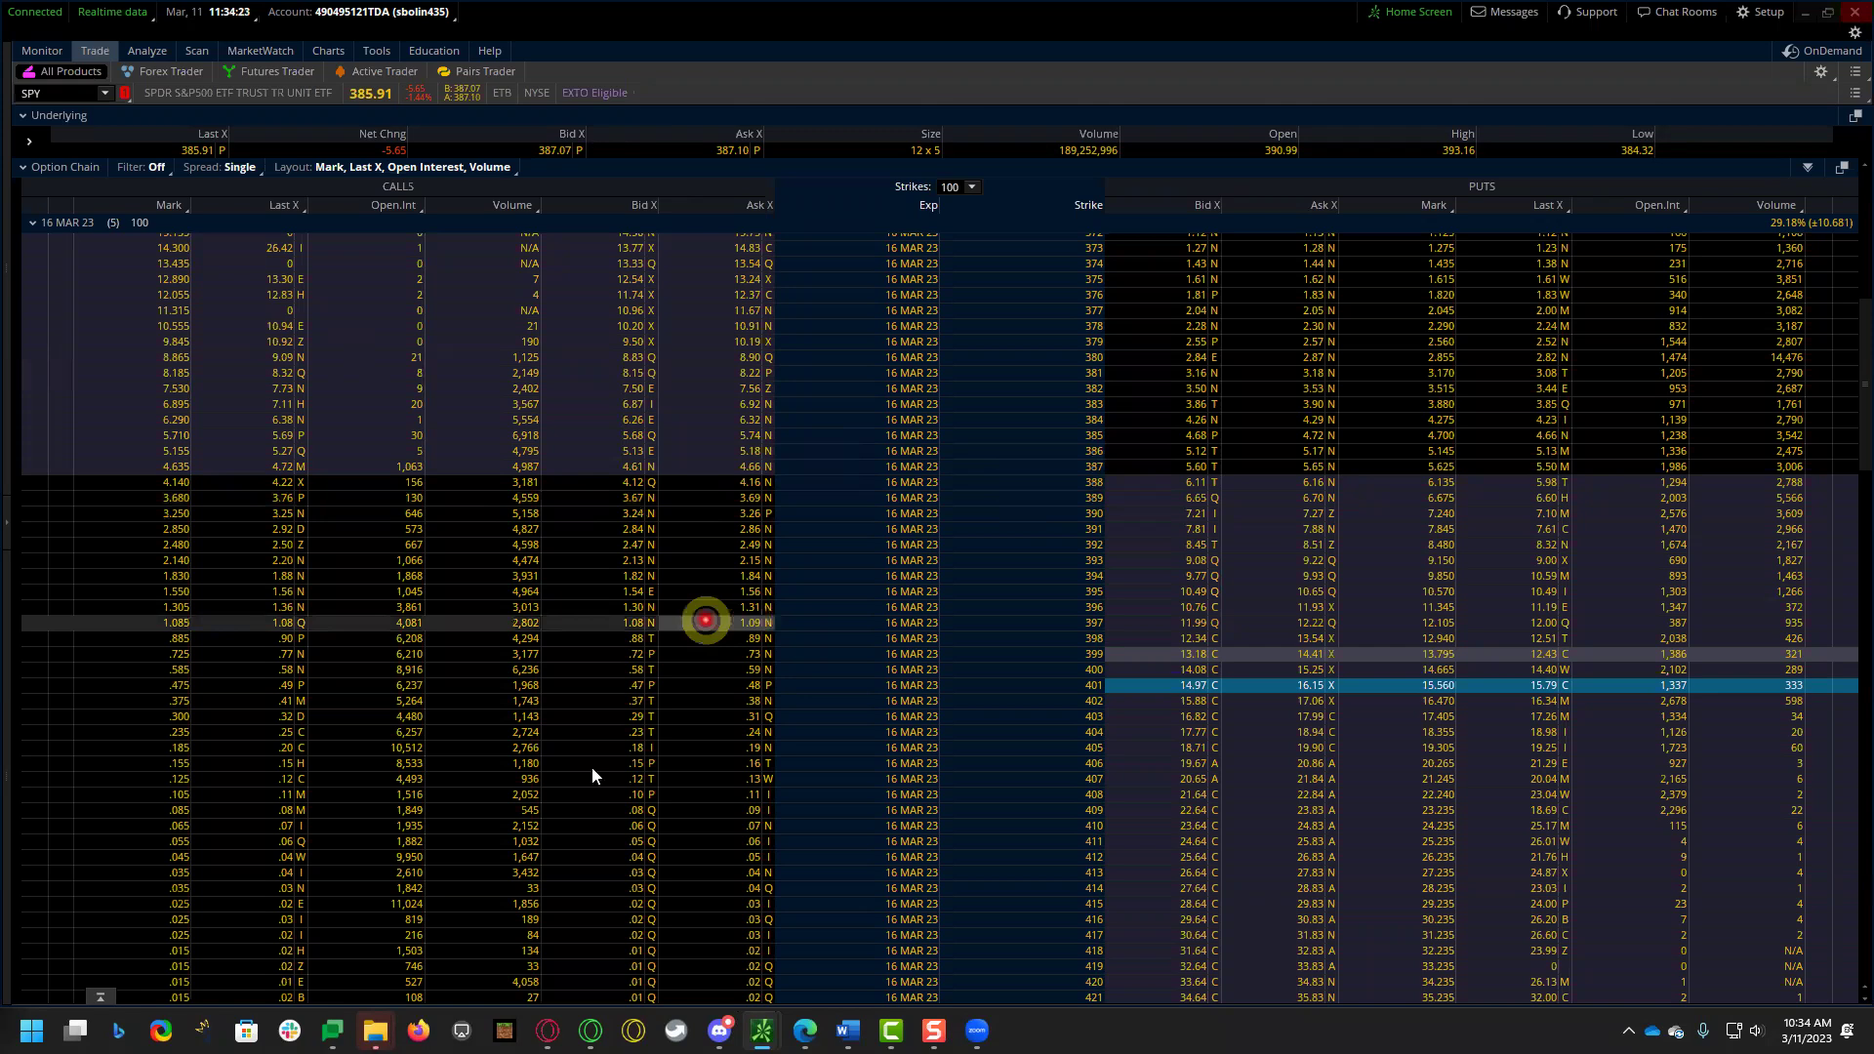
{"action": "left_click", "coordinate": [560, 767]}
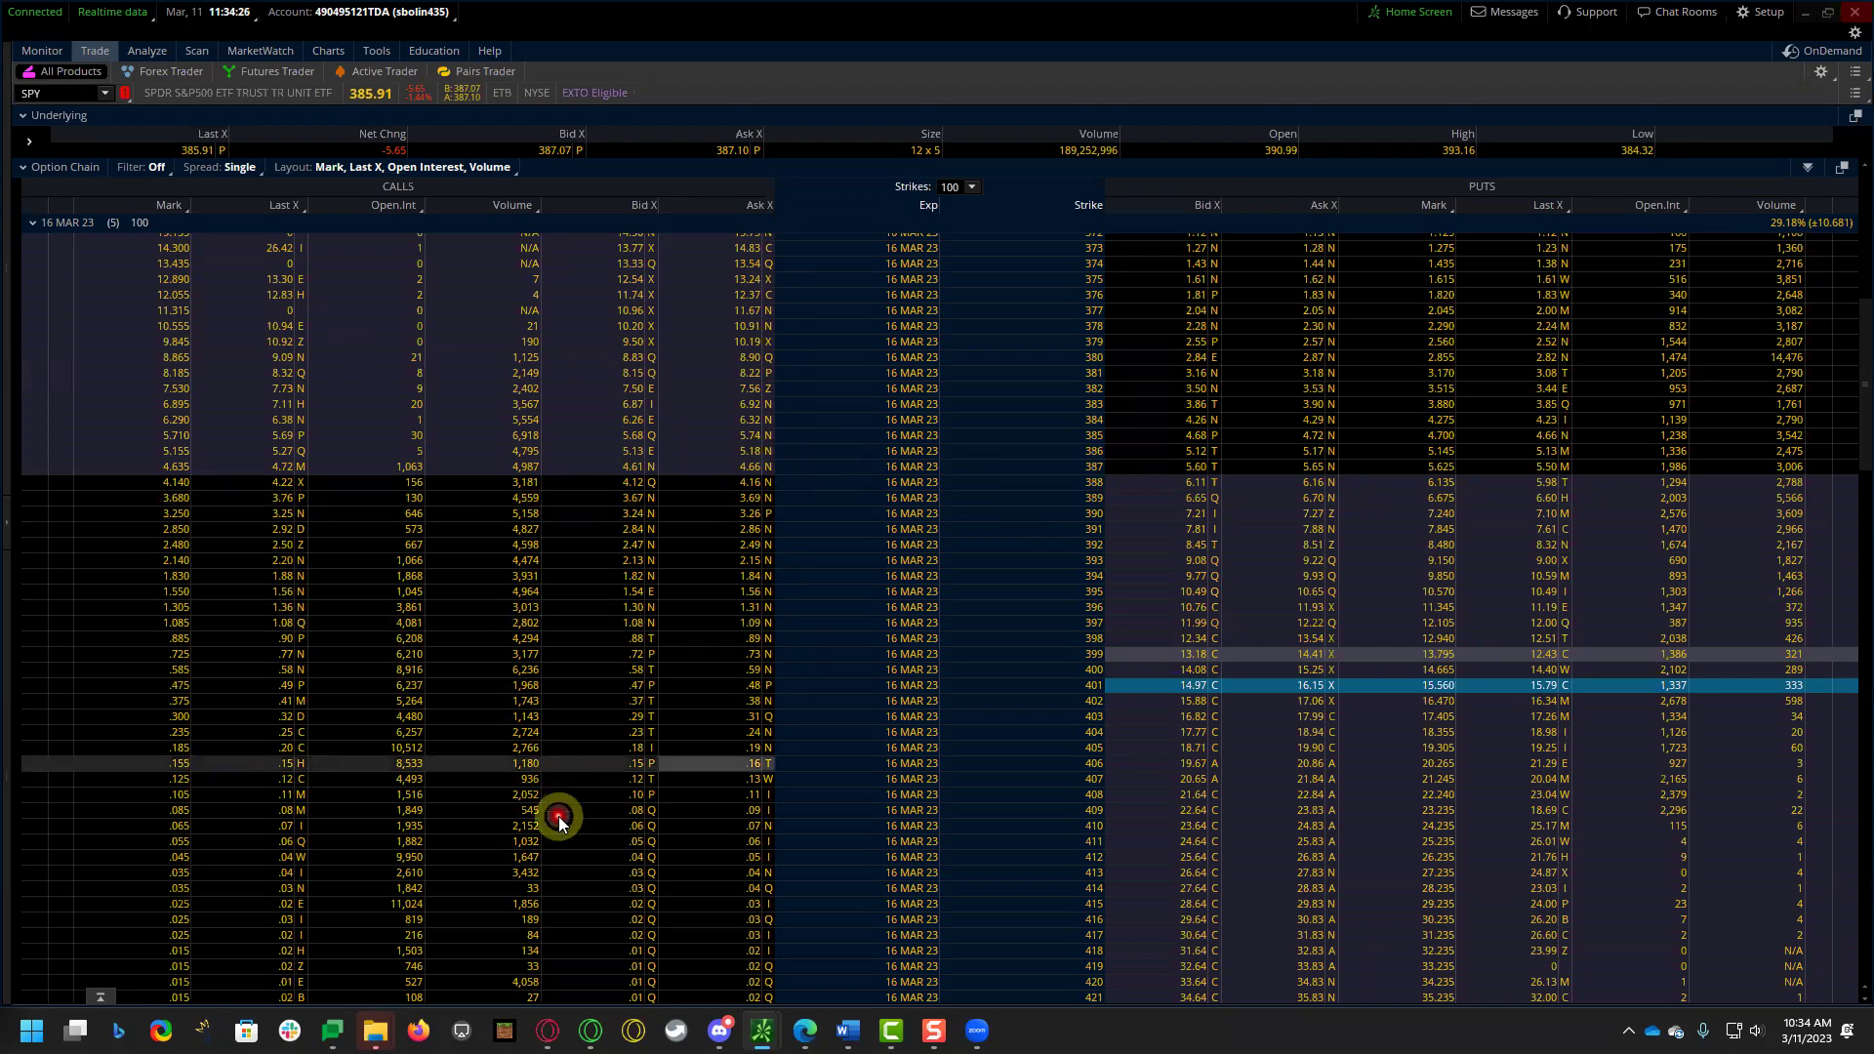
{"action": "mouse_move", "coordinate": [753, 518]}
{"action": "left_mouse_down"}
{"action": "mouse_move", "coordinate": [648, 518]}
{"action": "mouse_move", "coordinate": [531, 599]}
{"action": "mouse_move", "coordinate": [703, 525]}
{"action": "left_mouse_up"}
{"action": "mouse_move", "coordinate": [736, 422]}
{"action": "left_mouse_down"}
{"action": "mouse_move", "coordinate": [615, 472]}
{"action": "mouse_move", "coordinate": [699, 423]}
{"action": "left_mouse_up"}
{"action": "mouse_move", "coordinate": [734, 359]}
{"action": "left_mouse_down"}
{"action": "mouse_move", "coordinate": [648, 326]}
{"action": "mouse_move", "coordinate": [757, 310]}
{"action": "mouse_move", "coordinate": [628, 313]}
{"action": "left_mouse_up"}
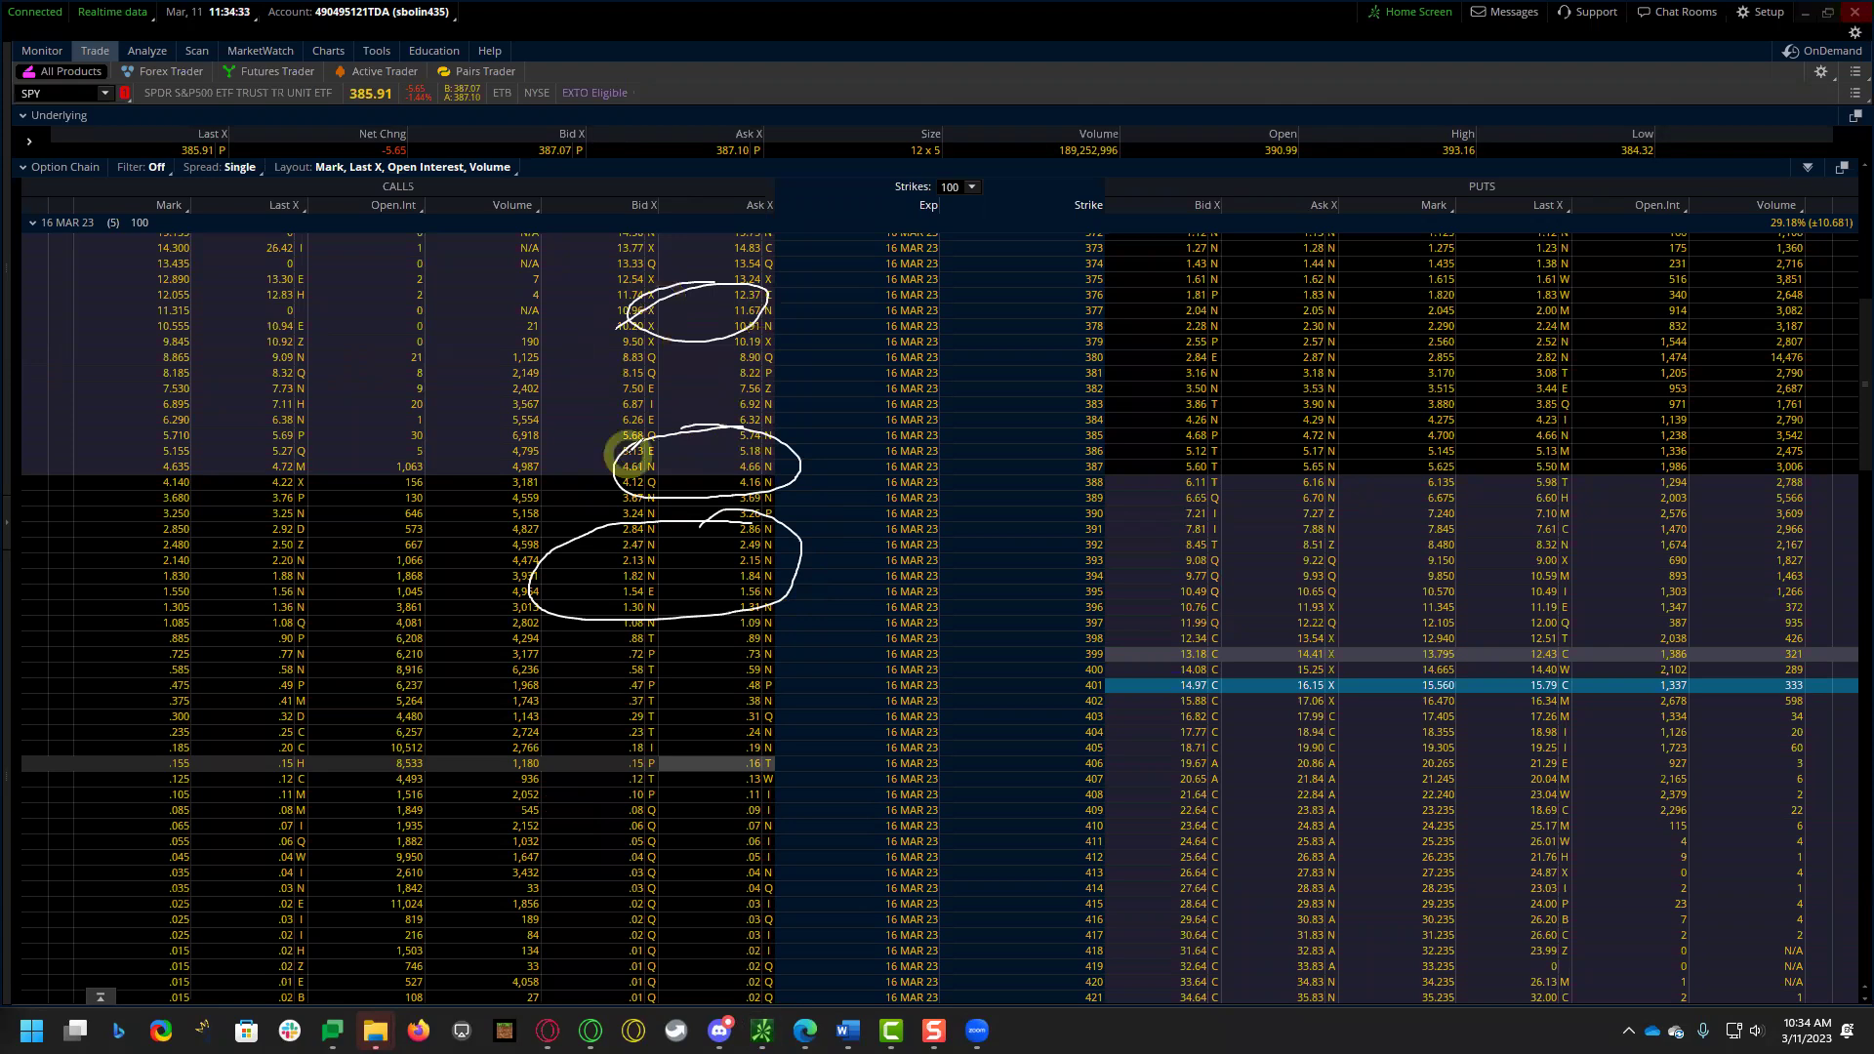
{"action": "key", "text": "e"}
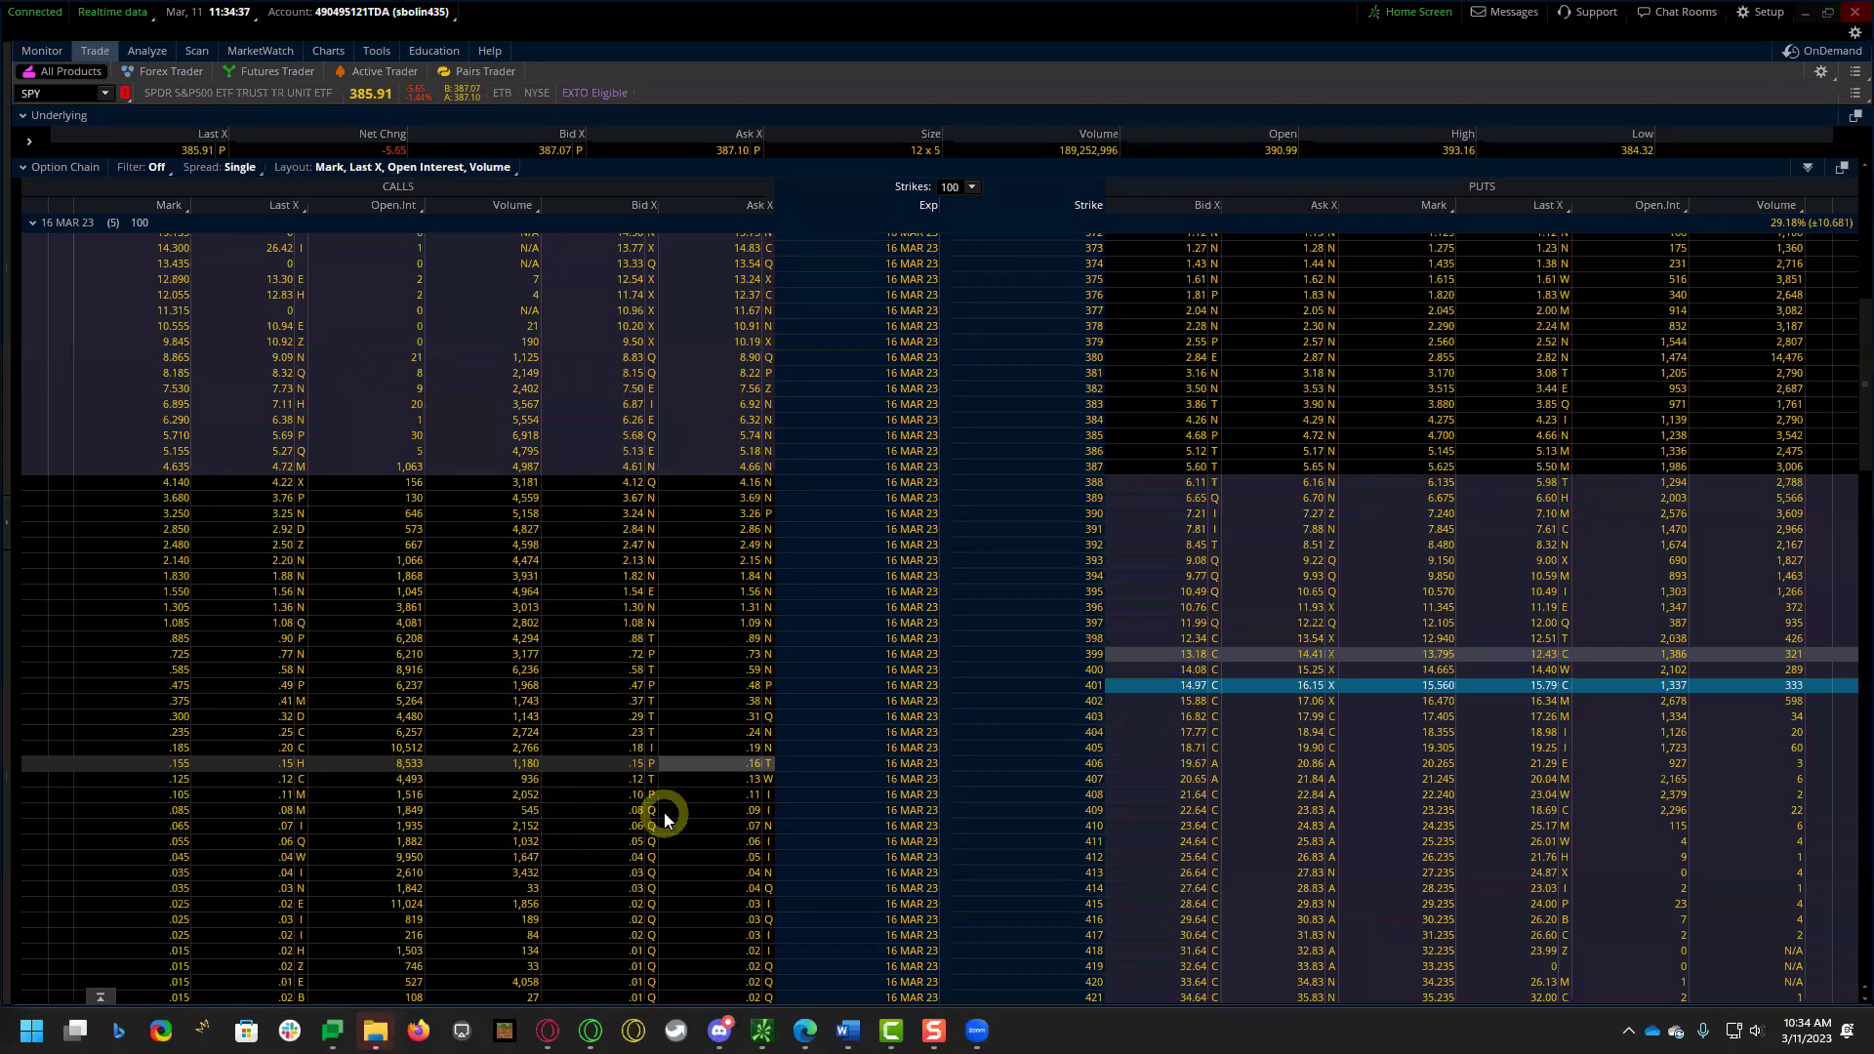
{"action": "left_click", "coordinate": [674, 717]}
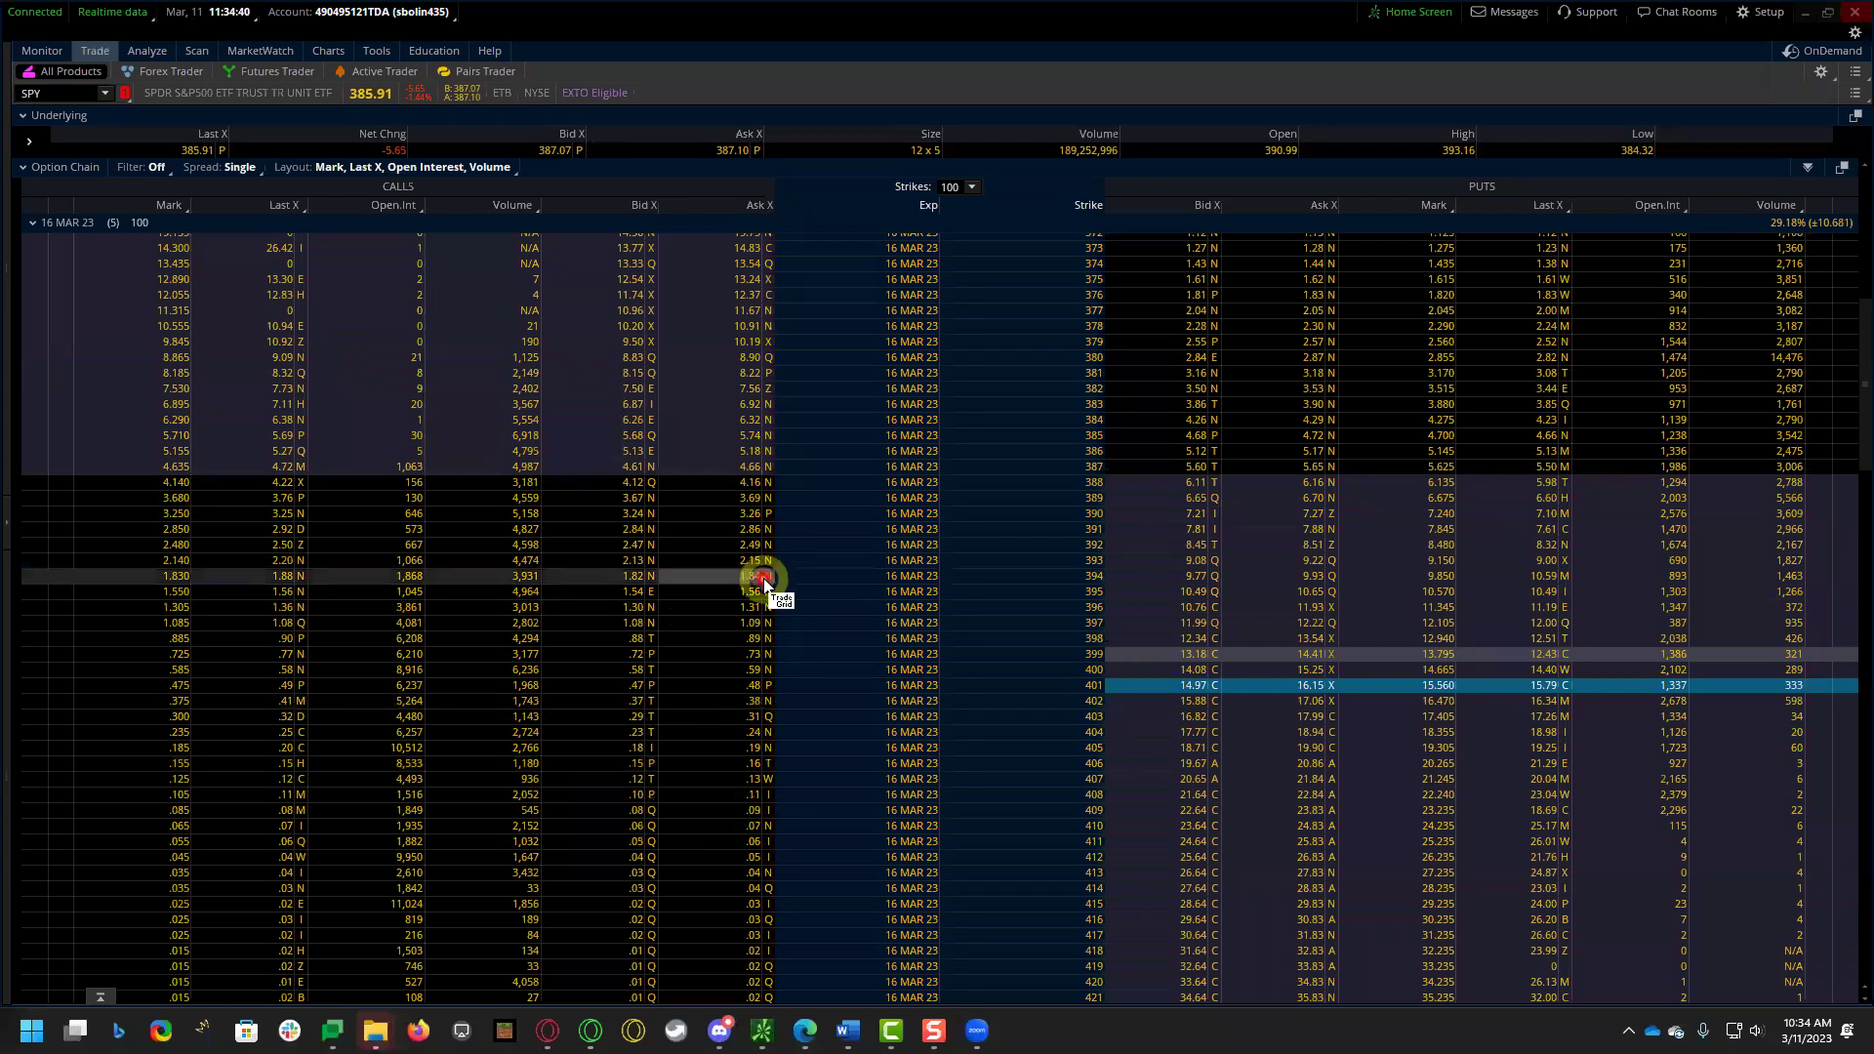